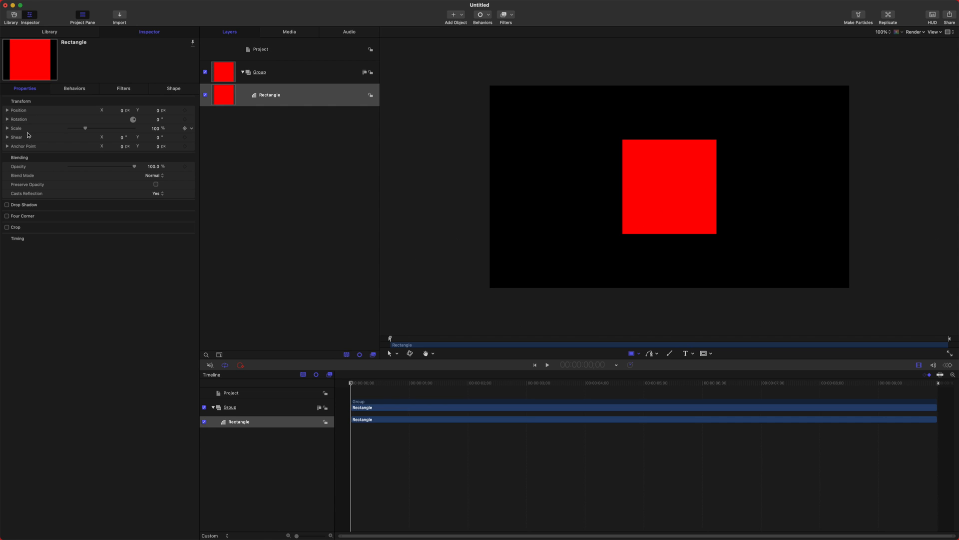
- Show the rectangle's Filters tab, then its Shape fill and outline settings in the Inspector
{"action": "left_click", "coordinate": [111, 89]}
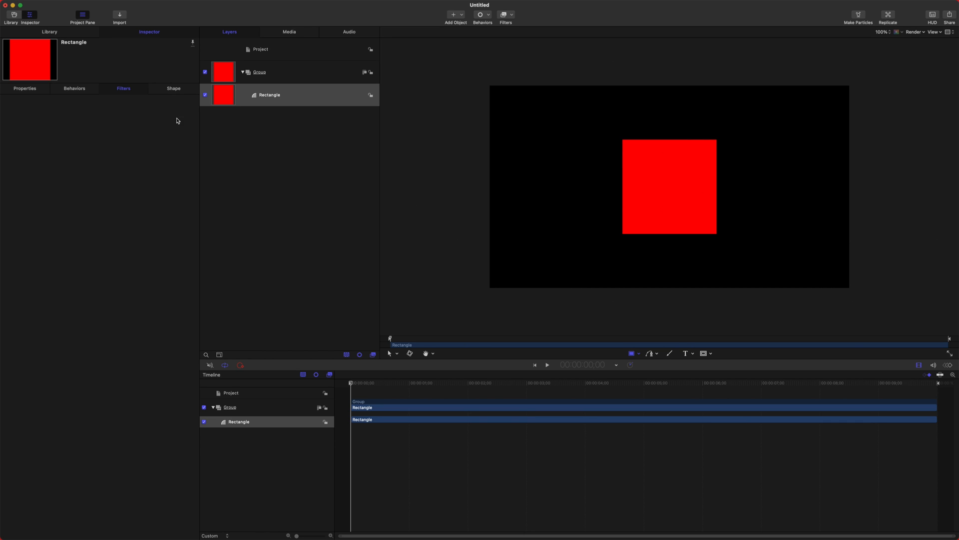
{"action": "left_click", "coordinate": [173, 88]}
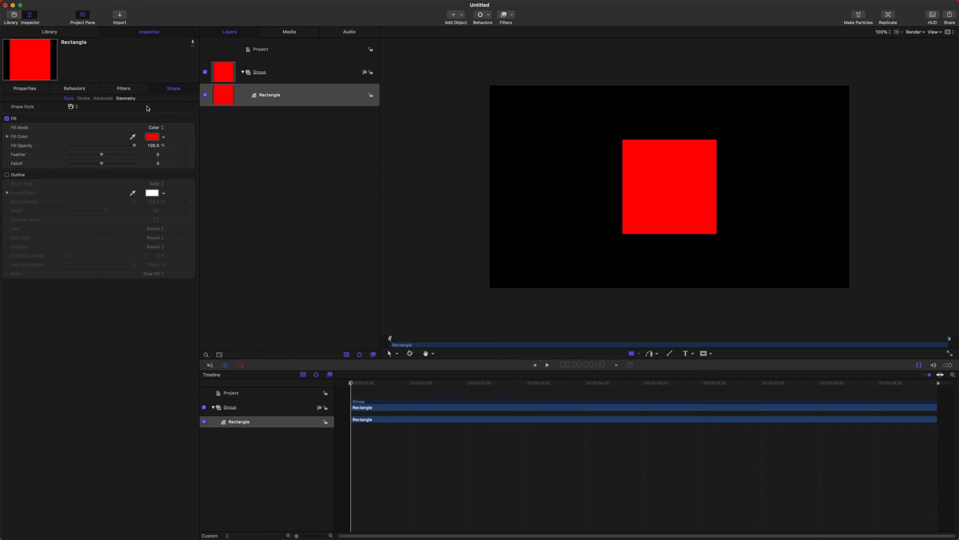
- Return to Properties and browse the Parameter behaviors submenu from Position without choosing one
{"action": "left_click", "coordinate": [25, 87]}
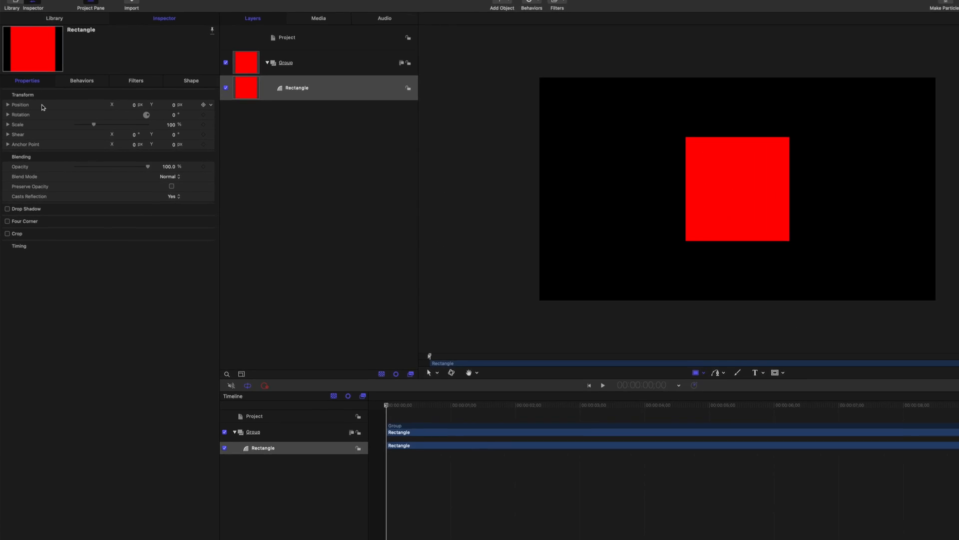
{"action": "right_click", "coordinate": [34, 112]}
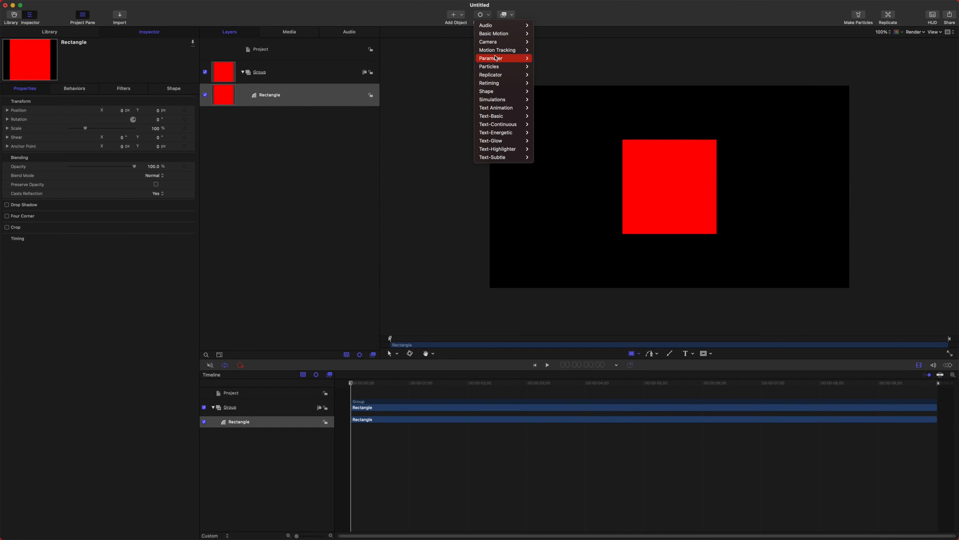
{"action": "mouse_move", "coordinate": [491, 58]}
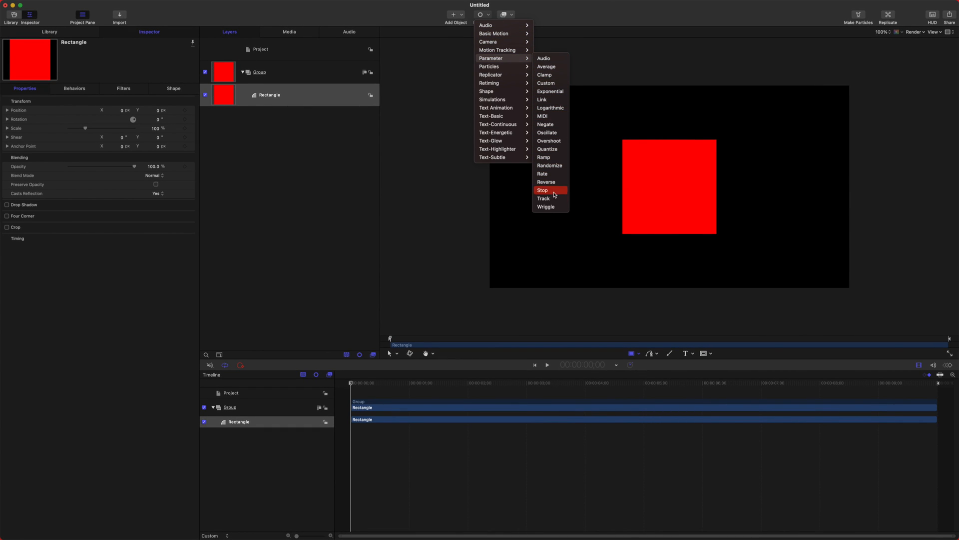
{"action": "right_click", "coordinate": [197, 113]}
{"action": "mouse_move", "coordinate": [132, 249]}
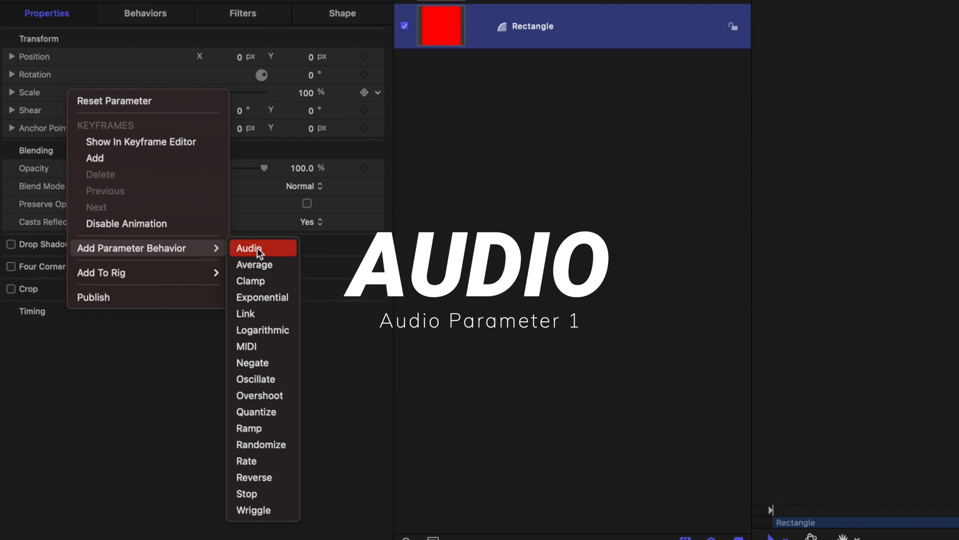
- Add an Audio behavior to Scale and import the yoga-dogs mp3 into the project
{"action": "left_click", "coordinate": [259, 252]}
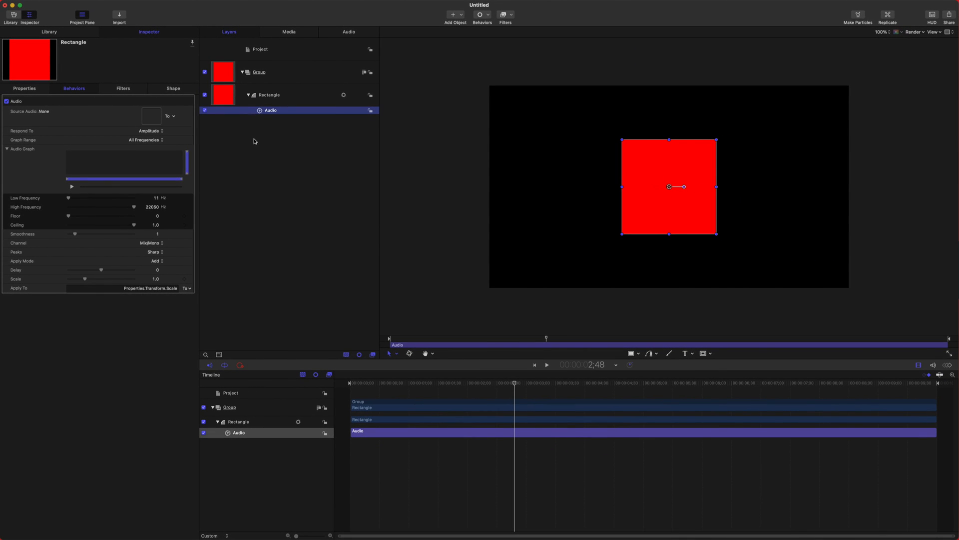
{"action": "left_click", "coordinate": [254, 141]}
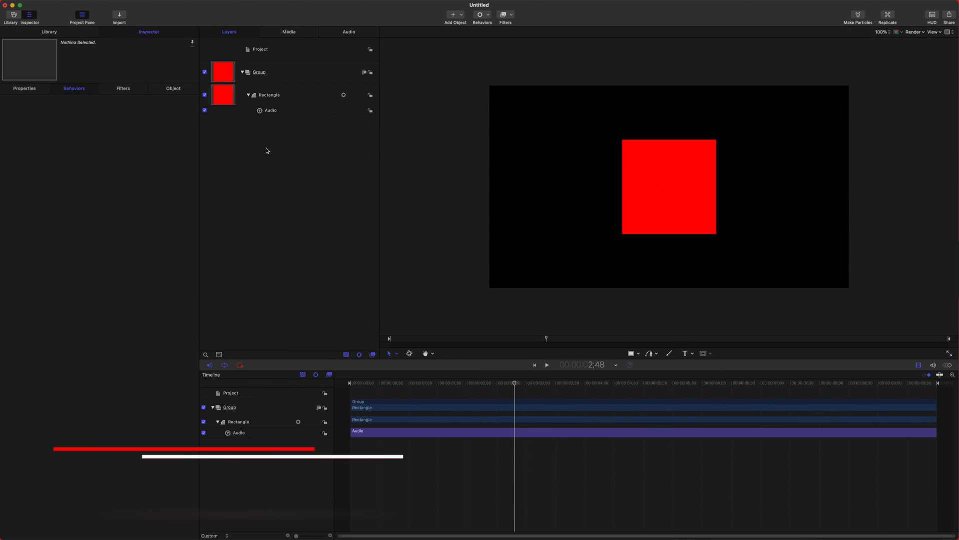
{"action": "key", "text": "super+i"}
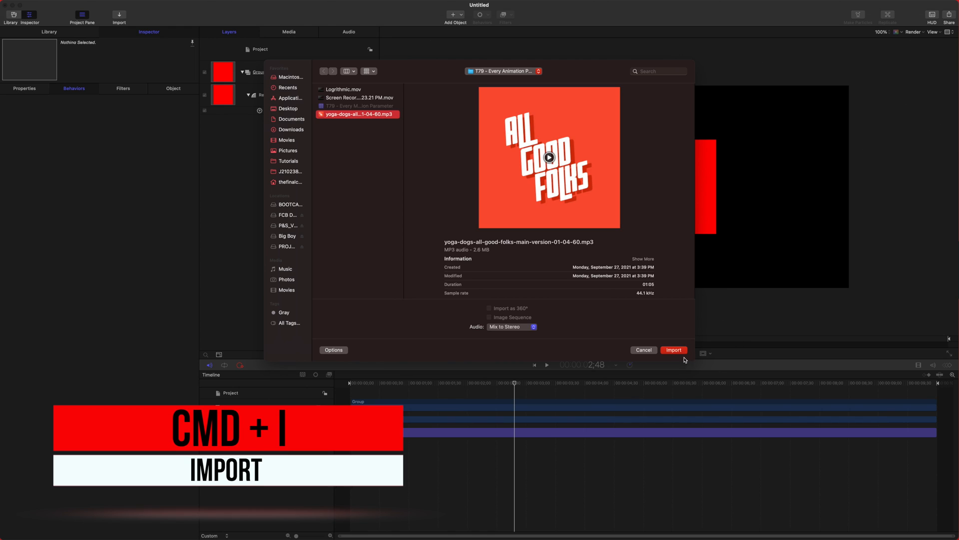
{"action": "left_click", "coordinate": [674, 350]}
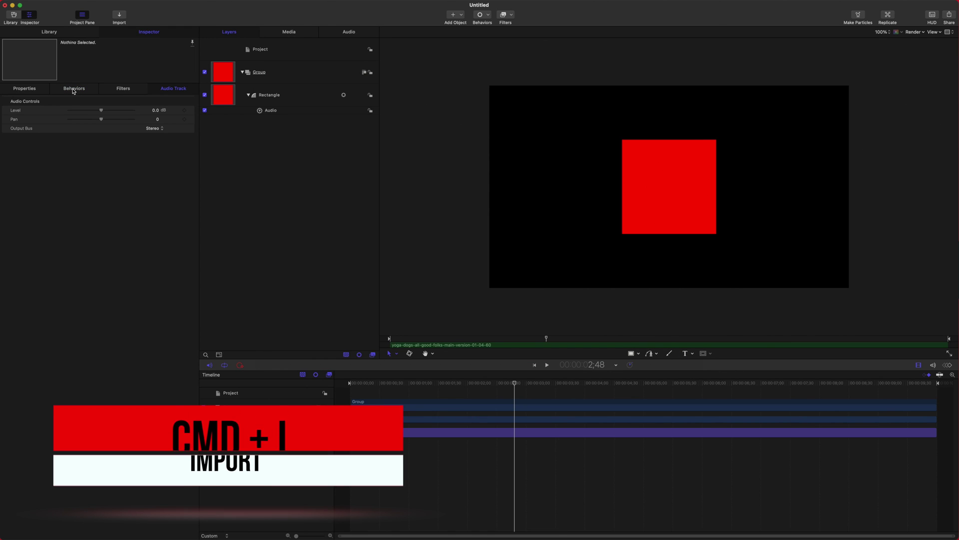
- List the Audio behavior's Source Audio choices to pick the imported track
{"action": "left_click", "coordinate": [24, 88]}
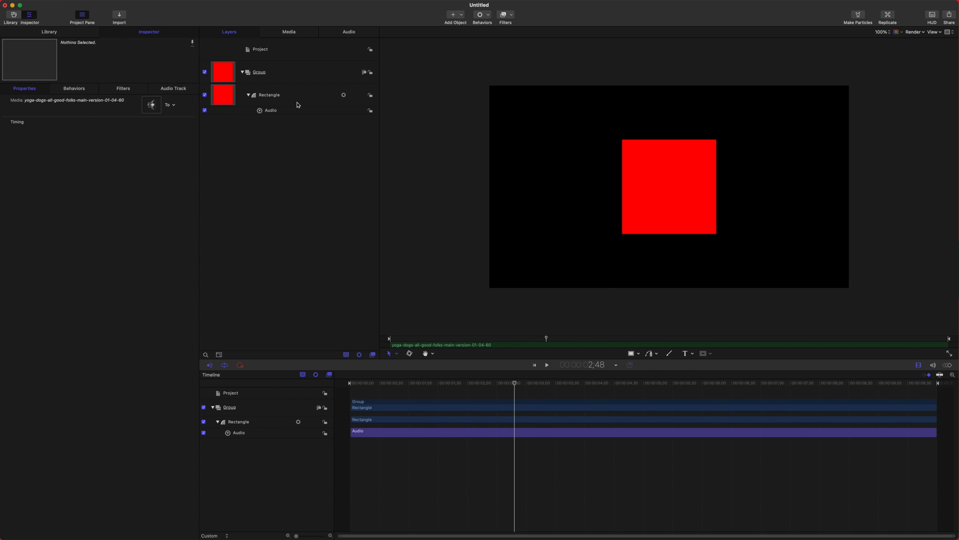
{"action": "left_click", "coordinate": [297, 111]}
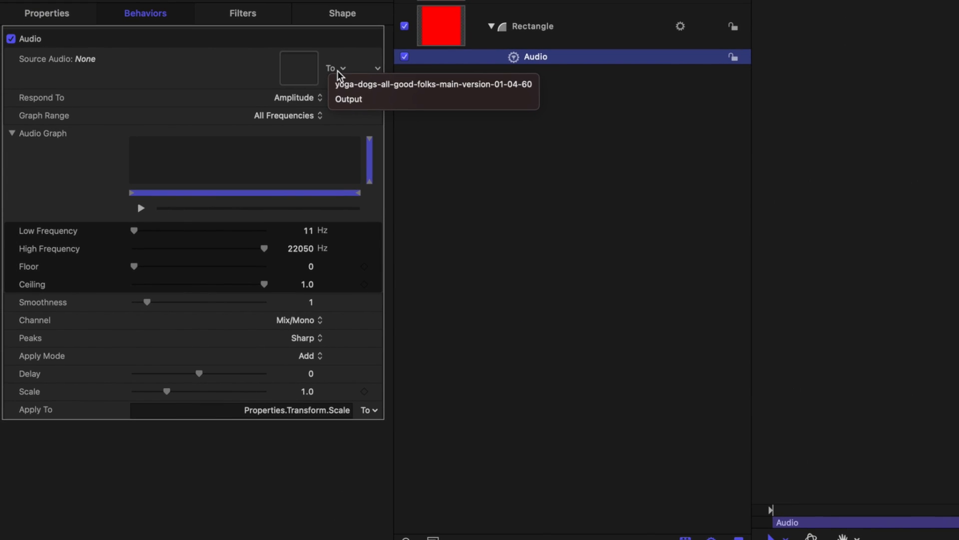
- Use the imported mp3 as source audio and limit the response to bass frequencies up to 189 Hz
{"action": "left_click", "coordinate": [472, 84]}
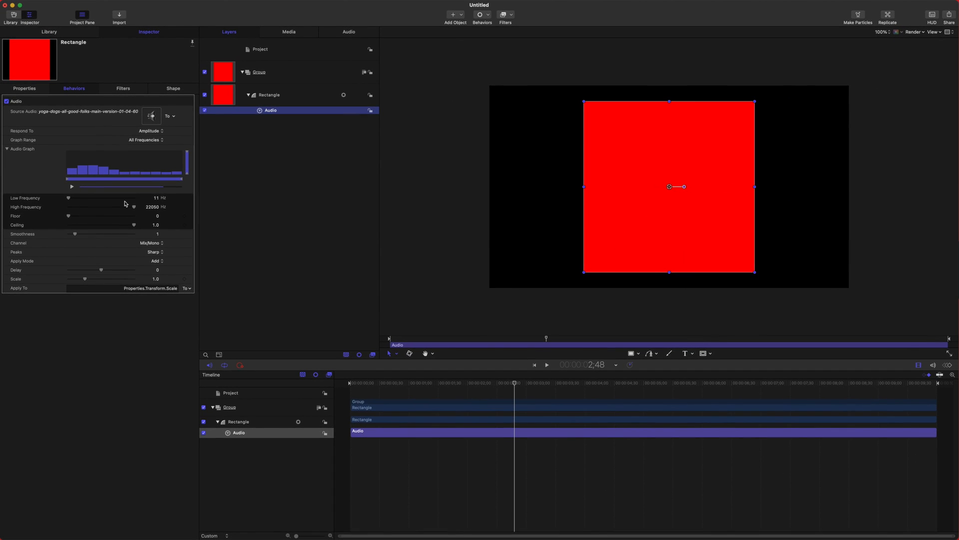
{"action": "mouse_move", "coordinate": [395, 384]}
{"action": "left_mouse_down"}
{"action": "mouse_move", "coordinate": [429, 385]}
{"action": "mouse_move", "coordinate": [349, 384]}
{"action": "left_mouse_up"}
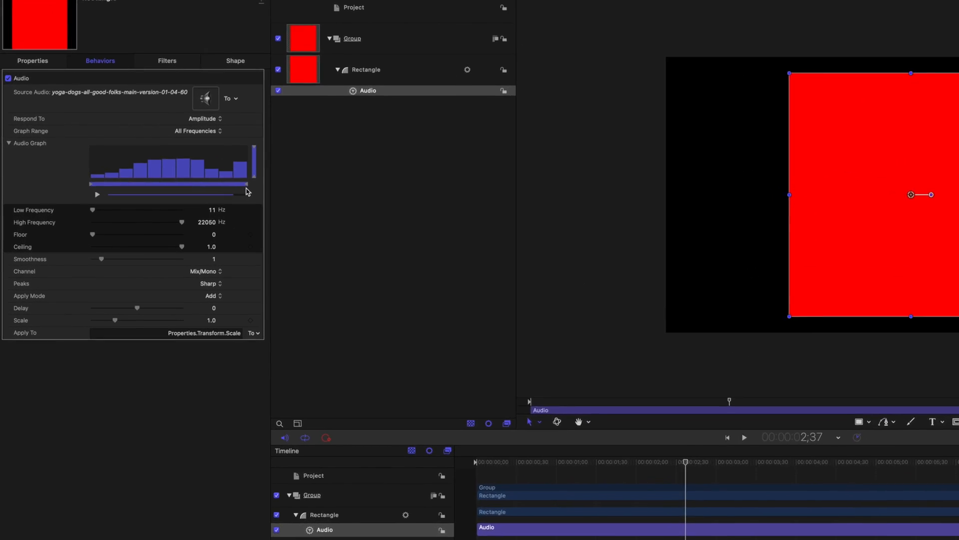
{"action": "left_click_drag", "start_coordinate": [181, 182], "coordinate": [139, 182]}
{"action": "left_click_drag", "start_coordinate": [272, 199], "coordinate": [214, 197]}
{"action": "mouse_move", "coordinate": [187, 284]}
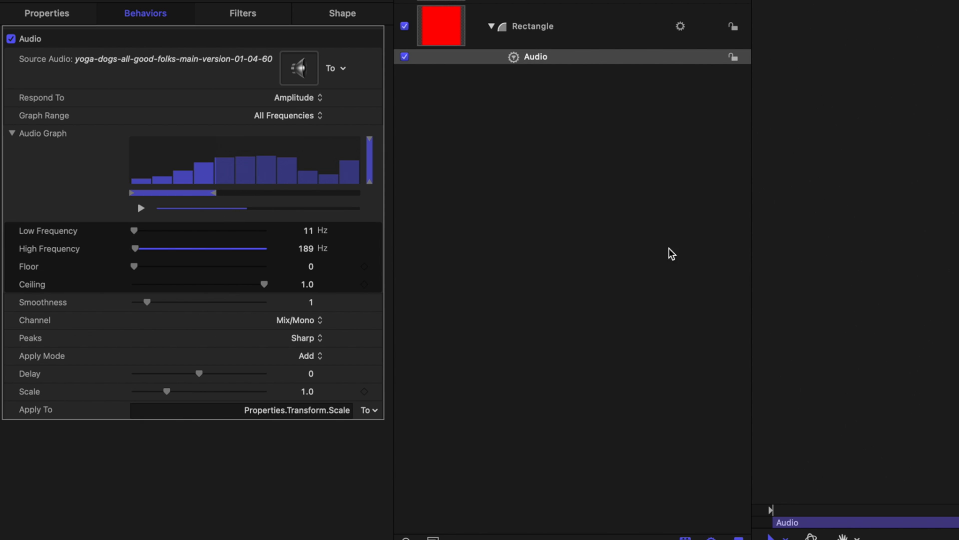
{"action": "type", "text": "5"}
- Set the audio effect Scale to 5.0 and play back the pulsing rectangle
{"action": "key", "text": "Return"}
{"action": "key", "text": "space"}
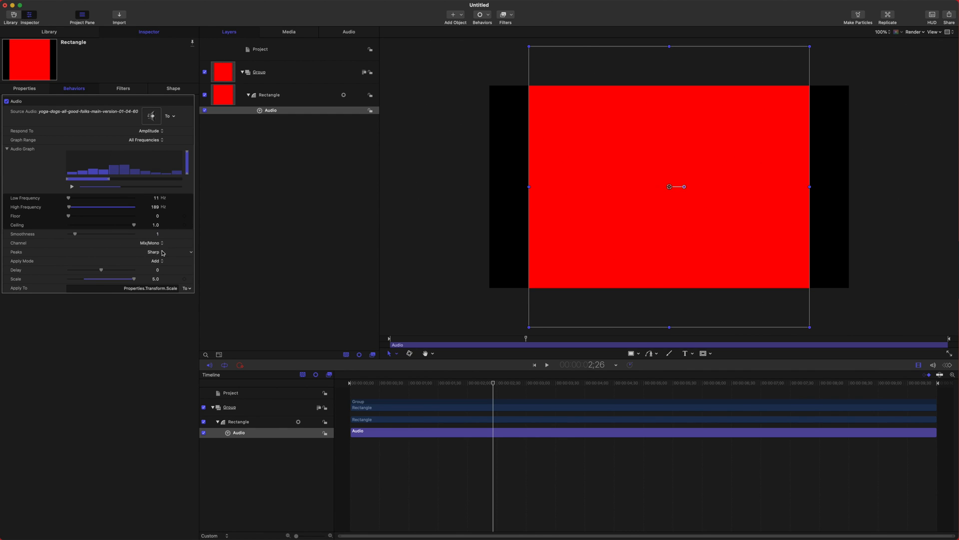
{"action": "left_click", "coordinate": [162, 253]}
- Add an Average behavior to Position and temporarily disable it
{"action": "left_click", "coordinate": [156, 261]}
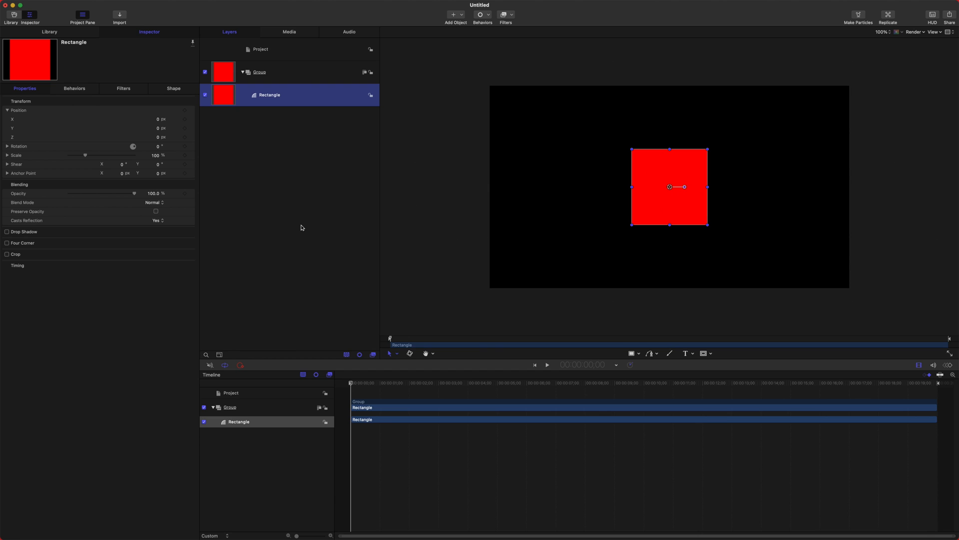
{"action": "left_click", "coordinate": [187, 121]}
{"action": "mouse_move", "coordinate": [215, 195]}
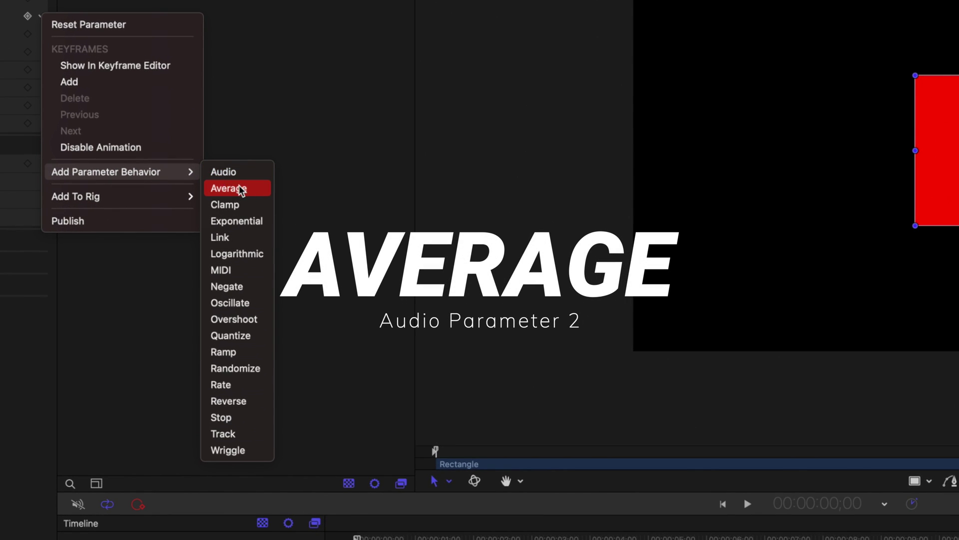
{"action": "left_click", "coordinate": [230, 189]}
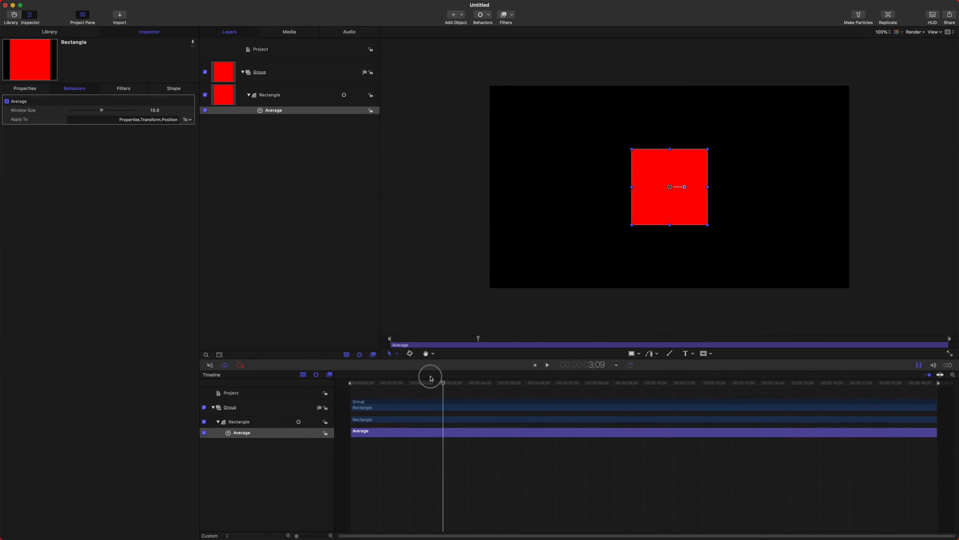
{"action": "left_click", "coordinate": [6, 101]}
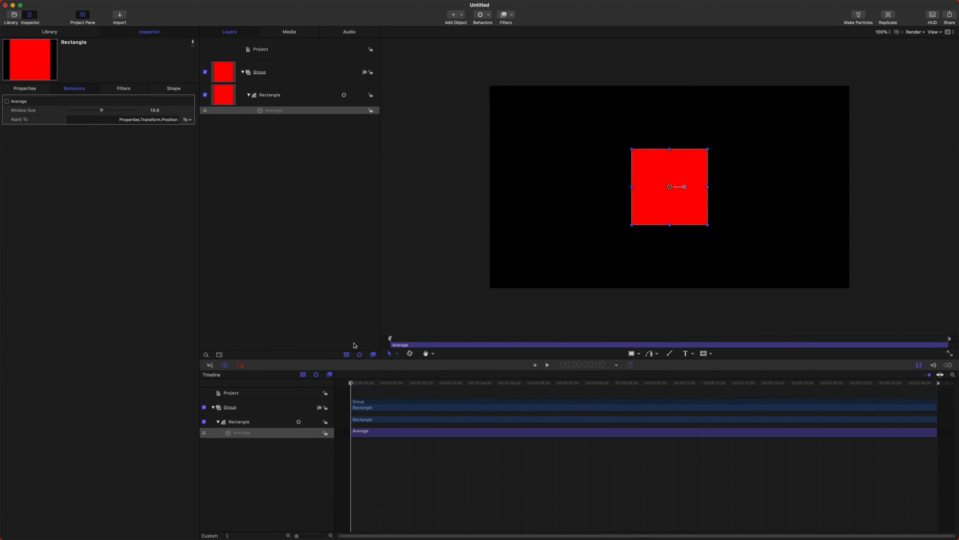
- Record a hand-drawn wandering motion path by dragging the rectangle during playback, then check its keyframe curves
{"action": "left_click", "coordinate": [240, 365]}
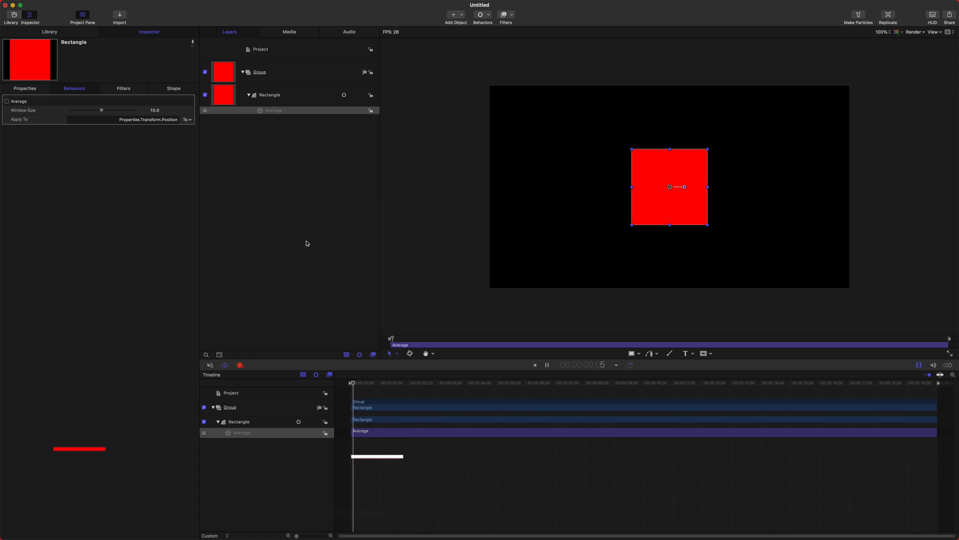
{"action": "key", "text": "space"}
{"action": "mouse_move", "coordinate": [556, 176]}
{"action": "left_mouse_down"}
{"action": "mouse_move", "coordinate": [526, 195]}
{"action": "mouse_move", "coordinate": [670, 187]}
{"action": "left_mouse_up"}
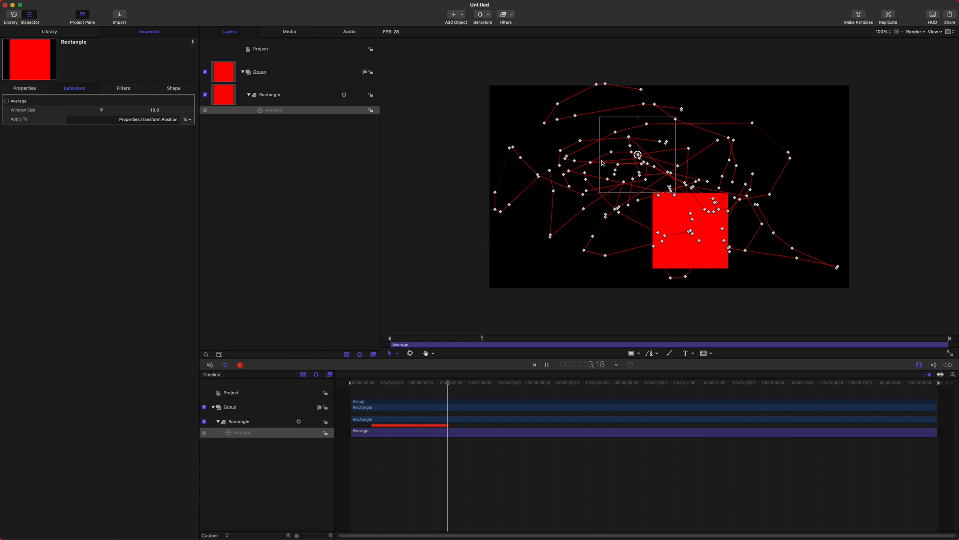
{"action": "key", "text": "space"}
{"action": "left_click", "coordinate": [368, 384]}
{"action": "key", "text": "super+8"}
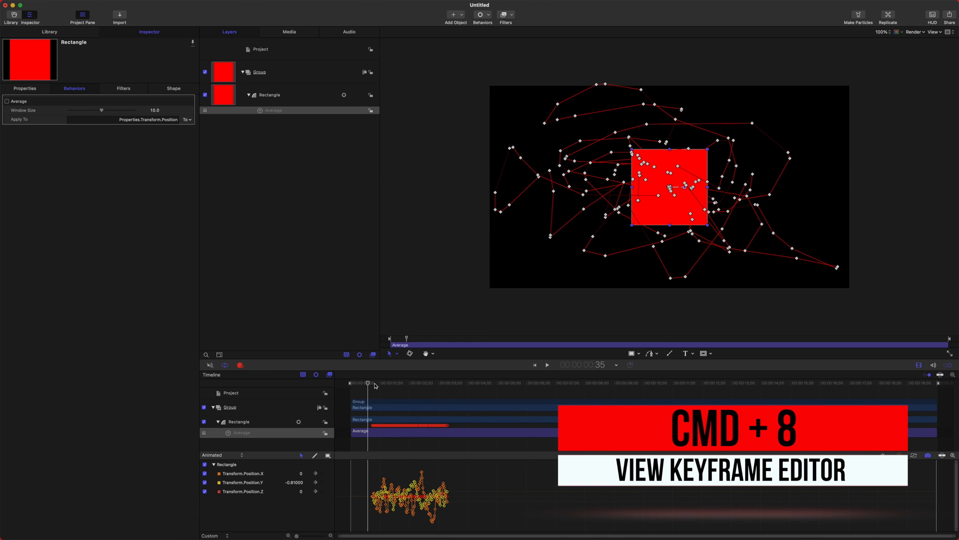
{"action": "key", "text": "super+8"}
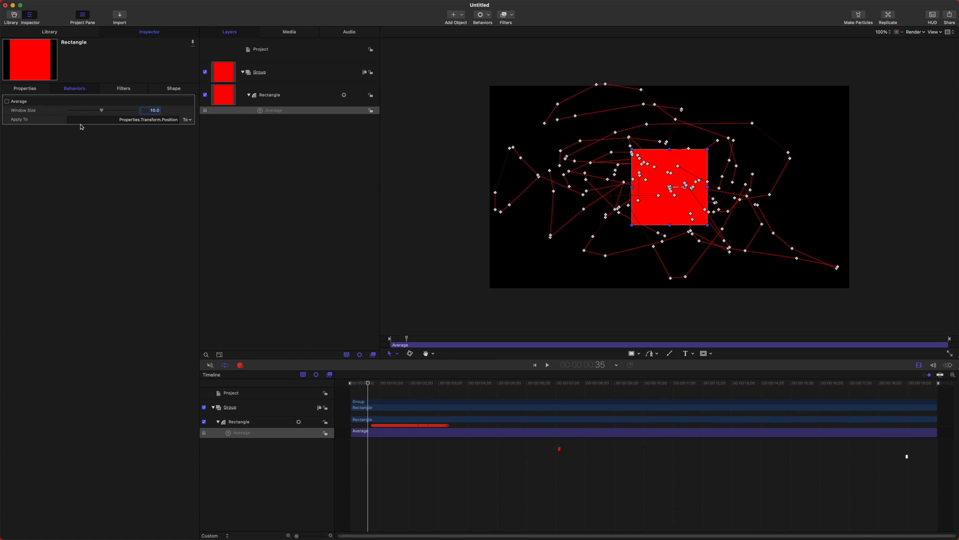
- Re-enable the Average behavior and preview the smoothed motion
{"action": "left_click", "coordinate": [7, 101]}
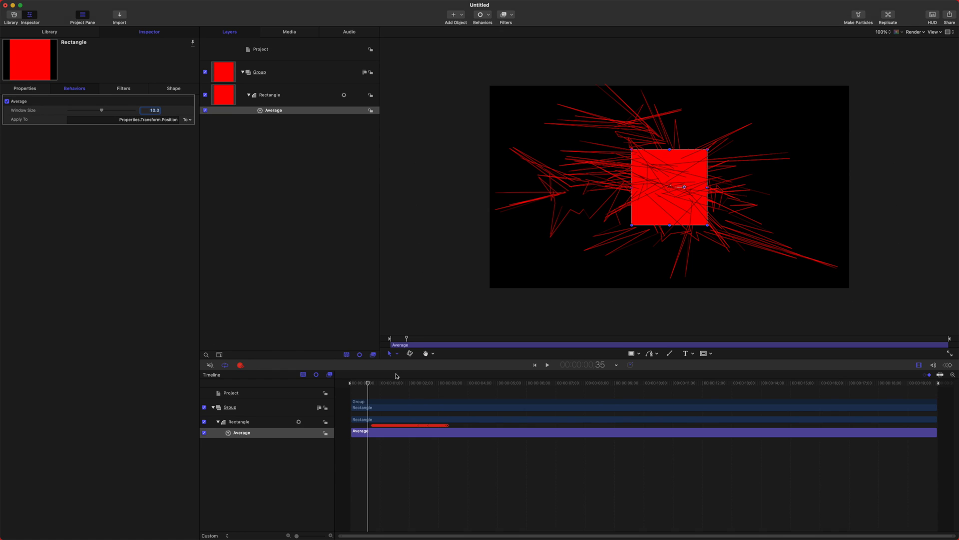
{"action": "left_click_drag", "start_coordinate": [386, 381], "coordinate": [375, 381]}
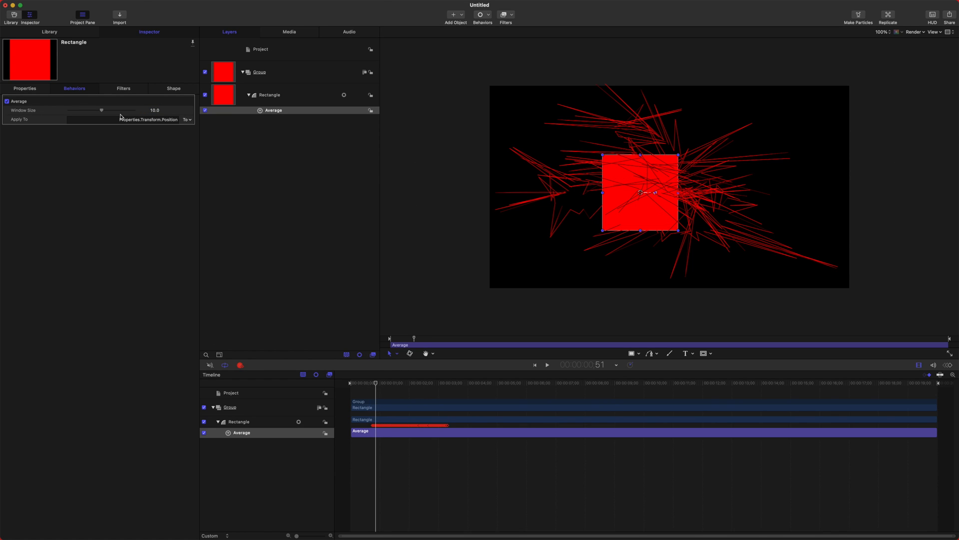
{"action": "left_click_drag", "start_coordinate": [375, 382], "coordinate": [373, 385]}
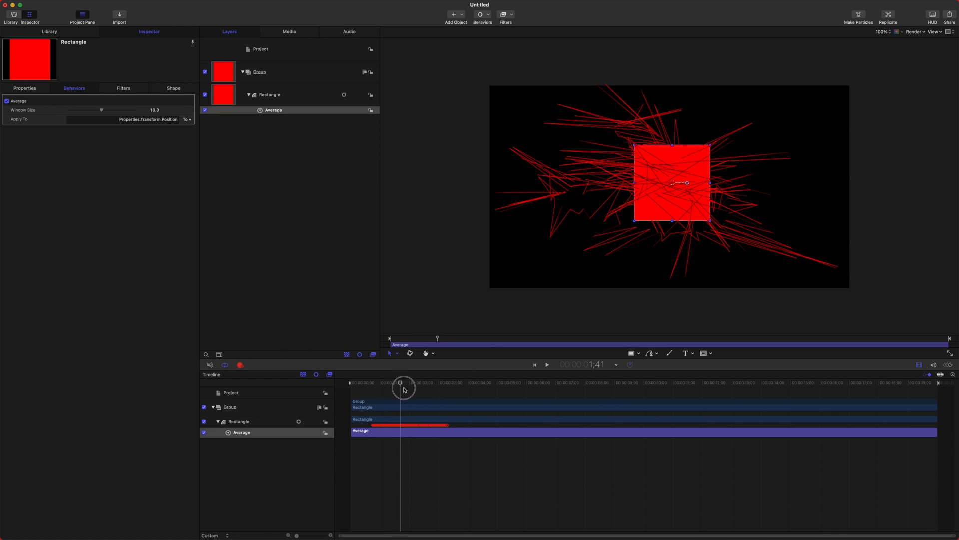
{"action": "key", "text": "space"}
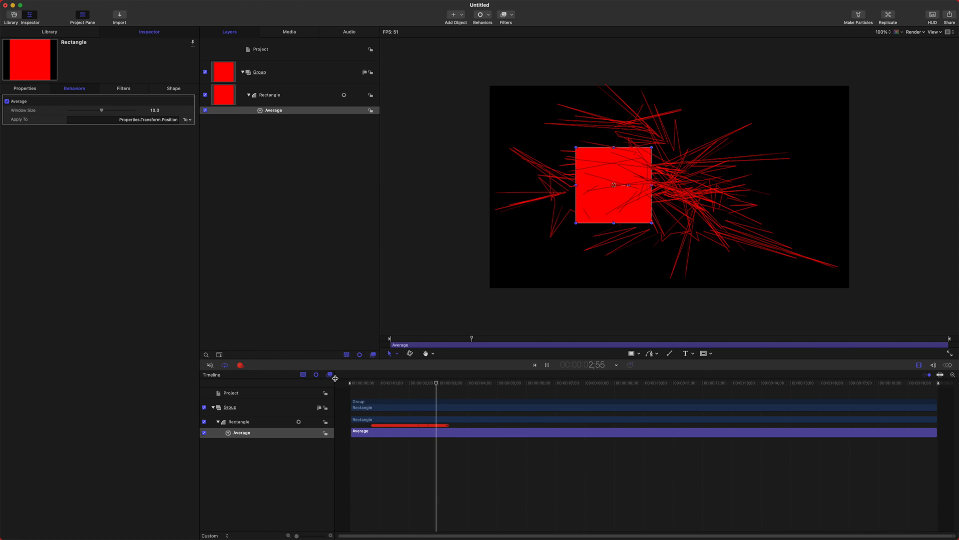
{"action": "key", "text": "space"}
- Widen the Average window size to 20, preview it, then disable Average for comparison
{"action": "left_click_drag", "start_coordinate": [102, 110], "coordinate": [135, 110]}
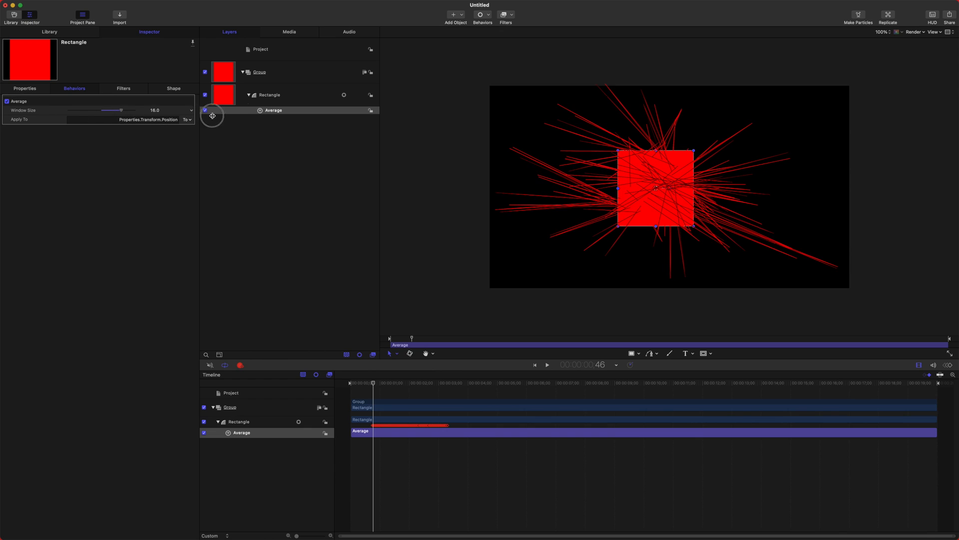
{"action": "key", "text": "space"}
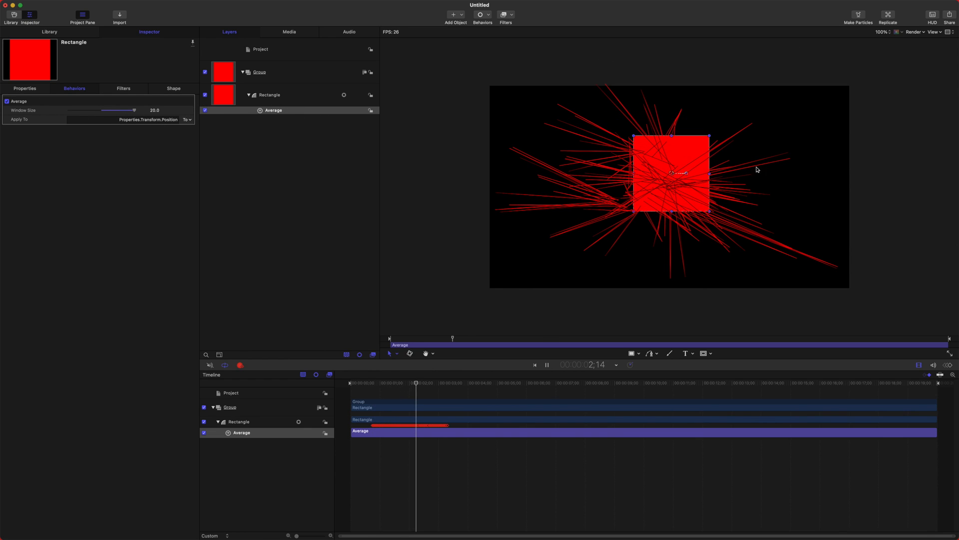
{"action": "key", "text": "space"}
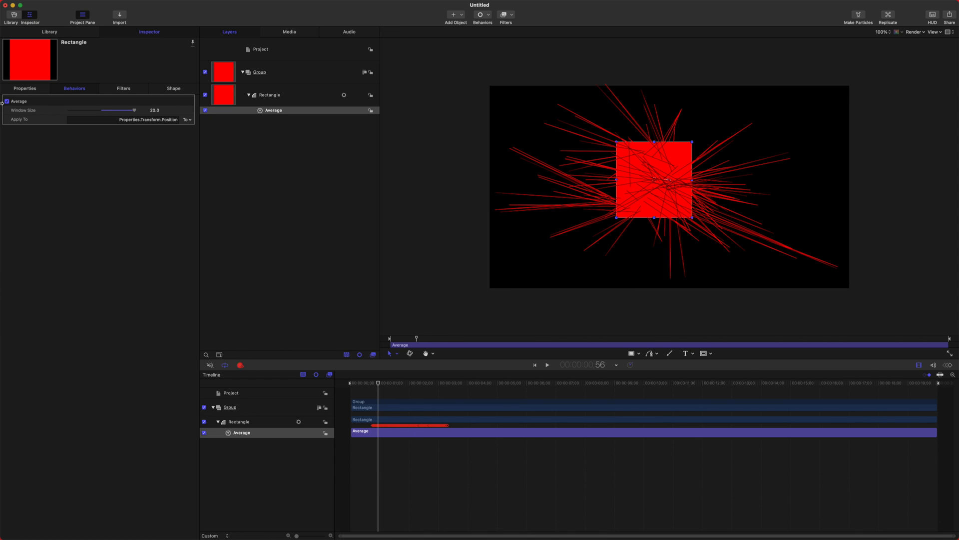
{"action": "left_click", "coordinate": [6, 101]}
{"action": "key", "text": "space"}
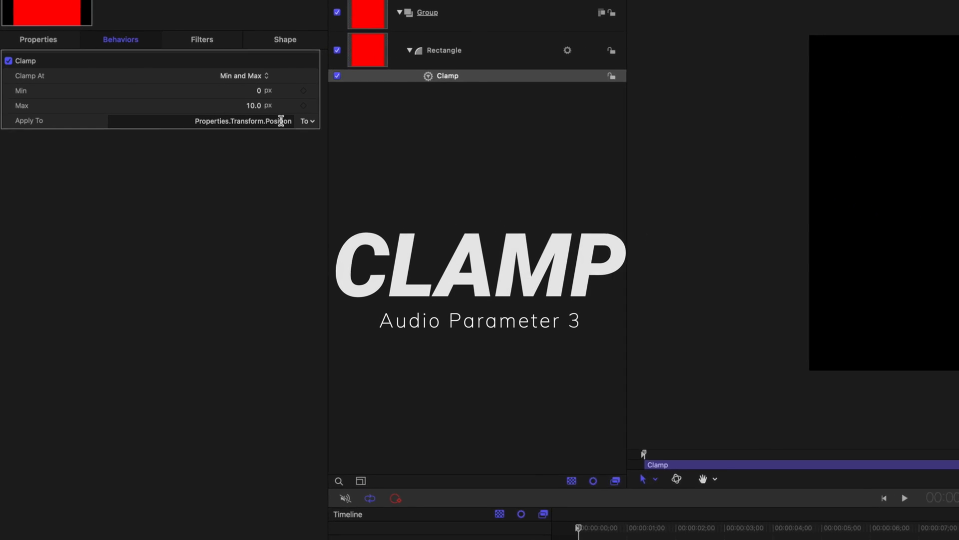
- Retarget the Clamp behavior to Scale with a maximum of 45%
{"action": "left_click", "coordinate": [370, 113]}
{"action": "mouse_move", "coordinate": [459, 129]}
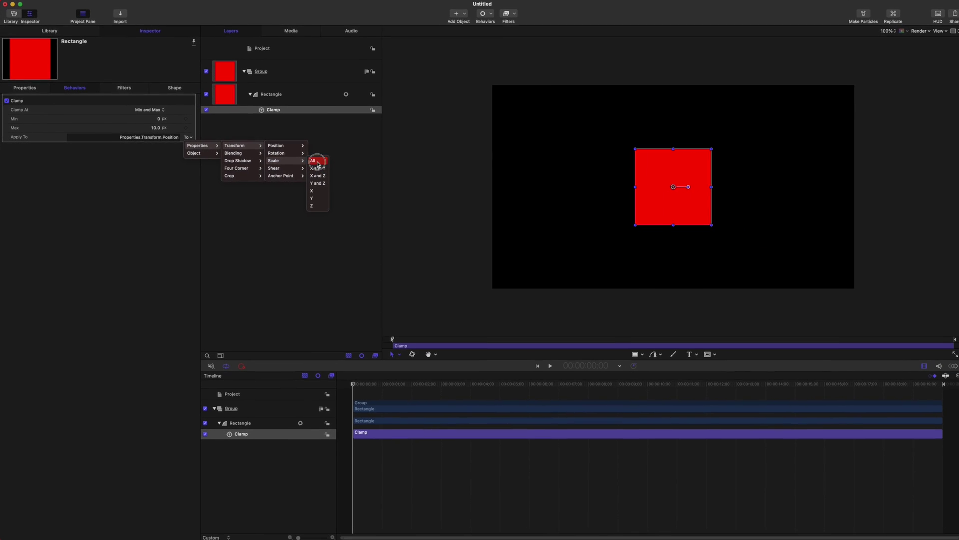
{"action": "left_click", "coordinate": [377, 161]}
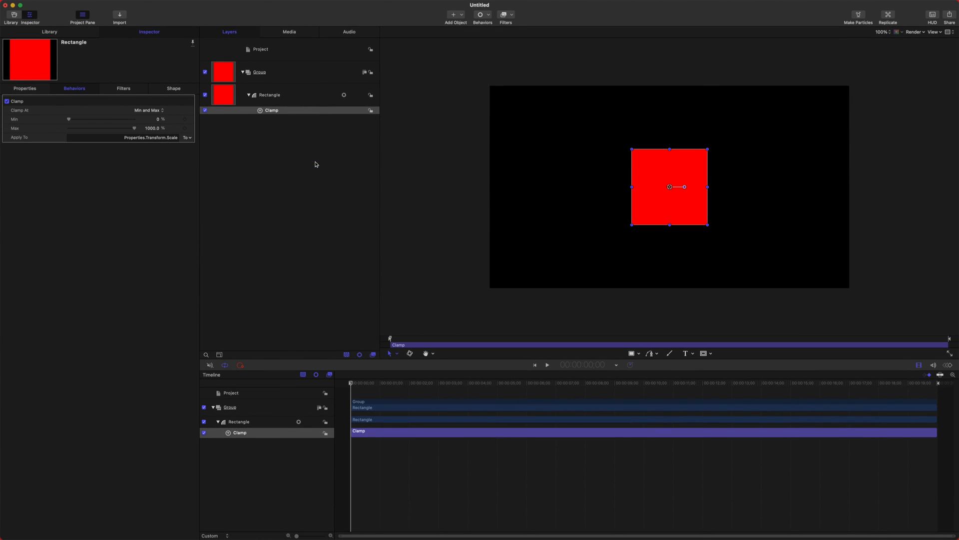
{"action": "mouse_move", "coordinate": [69, 128]}
{"action": "double_click", "coordinate": [152, 128]}
{"action": "type", "text": "45"}
{"action": "key", "text": "Return"}
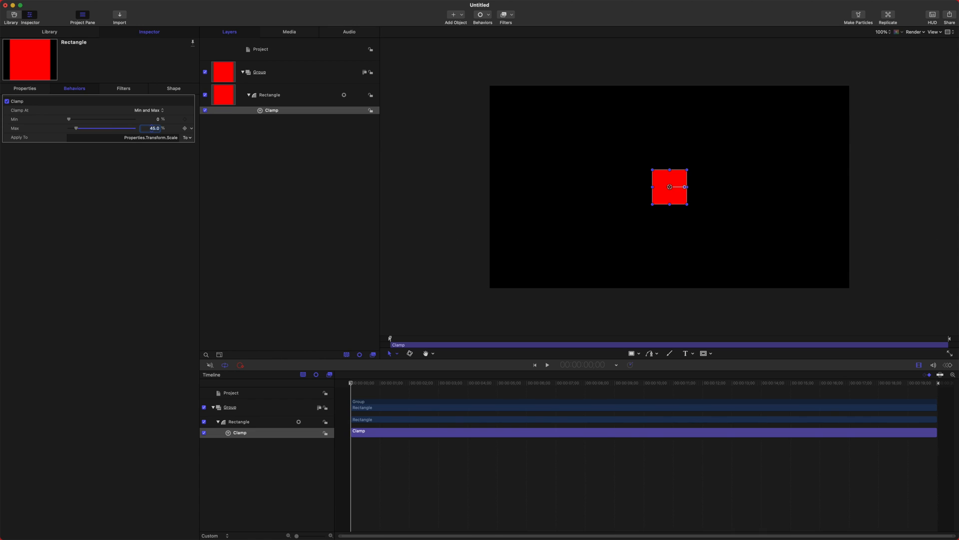
- Verify the scale stays capped at 45% and set the Clamp minimum to 10%
{"action": "left_click", "coordinate": [257, 98]}
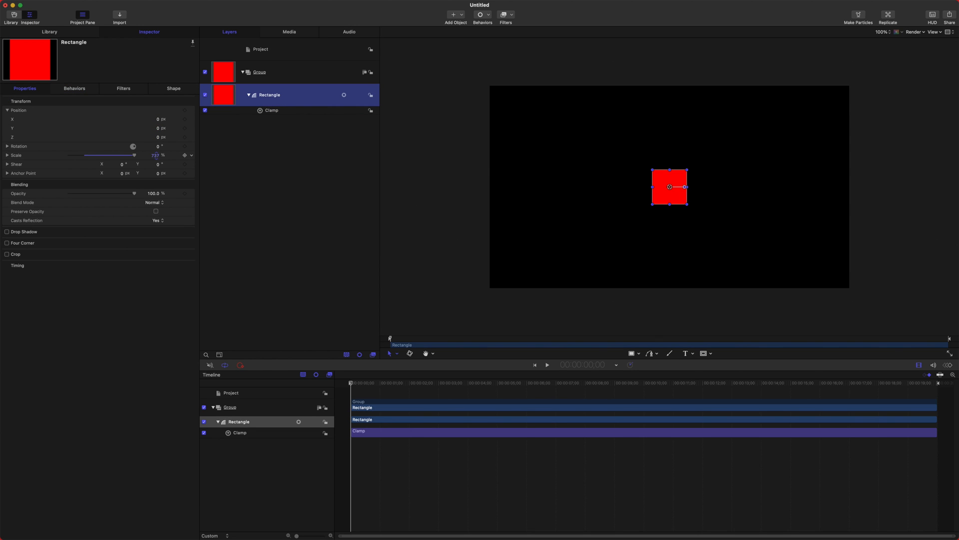
{"action": "left_click_drag", "start_coordinate": [157, 155], "coordinate": [160, 189]}
{"action": "left_click", "coordinate": [279, 110]}
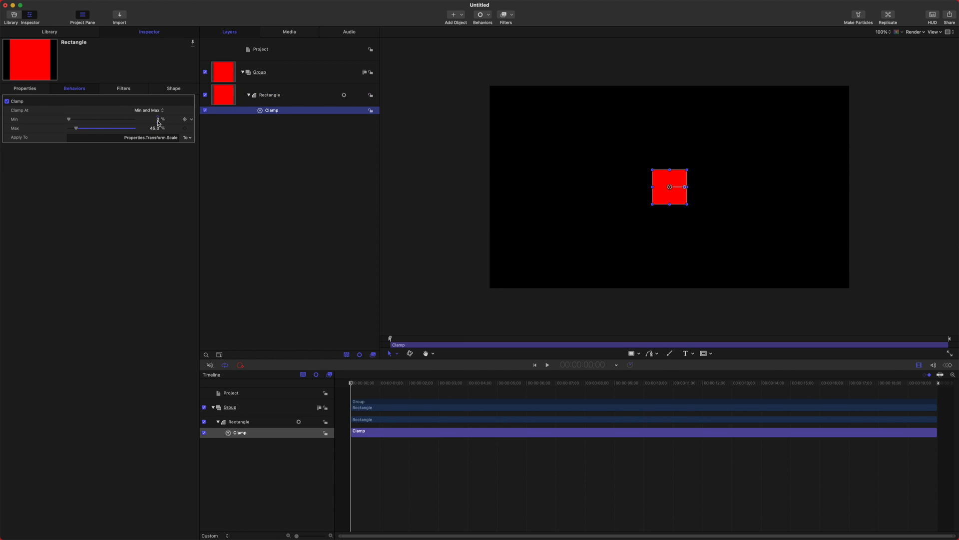
{"action": "double_click", "coordinate": [158, 120]}
{"action": "type", "text": "10"}
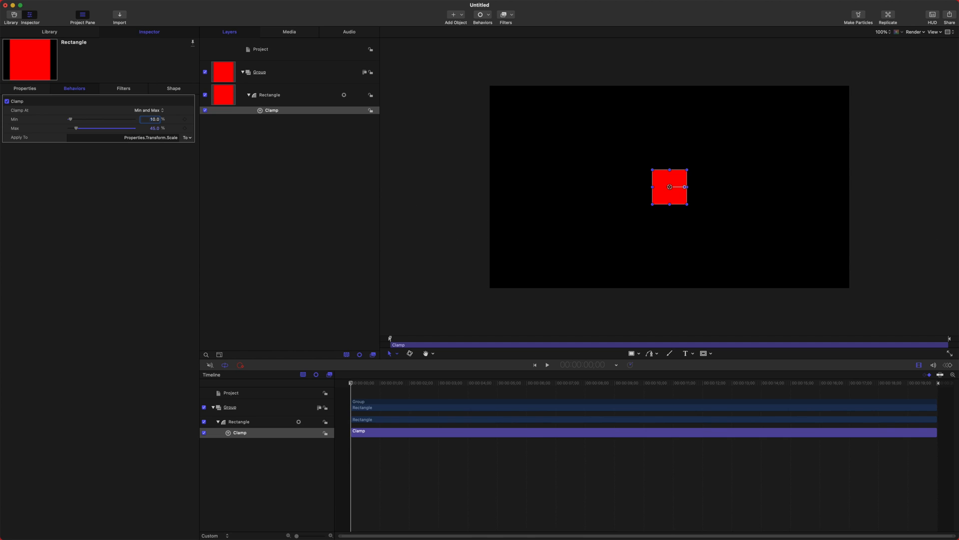
{"action": "left_click", "coordinate": [264, 97]}
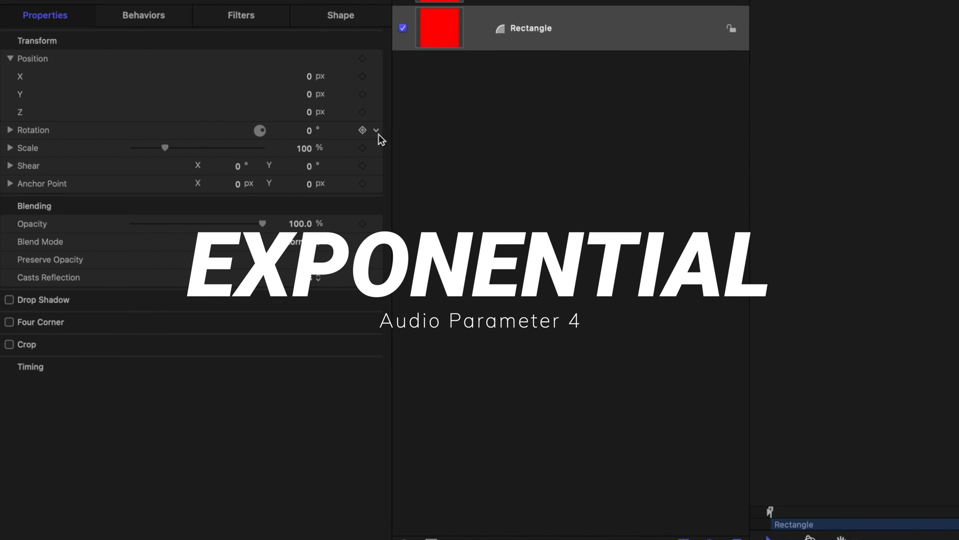
- Expand Rotation and add an Exponential behavior to the Z rotation
{"action": "left_click", "coordinate": [378, 130]}
{"action": "mouse_move", "coordinate": [442, 285]}
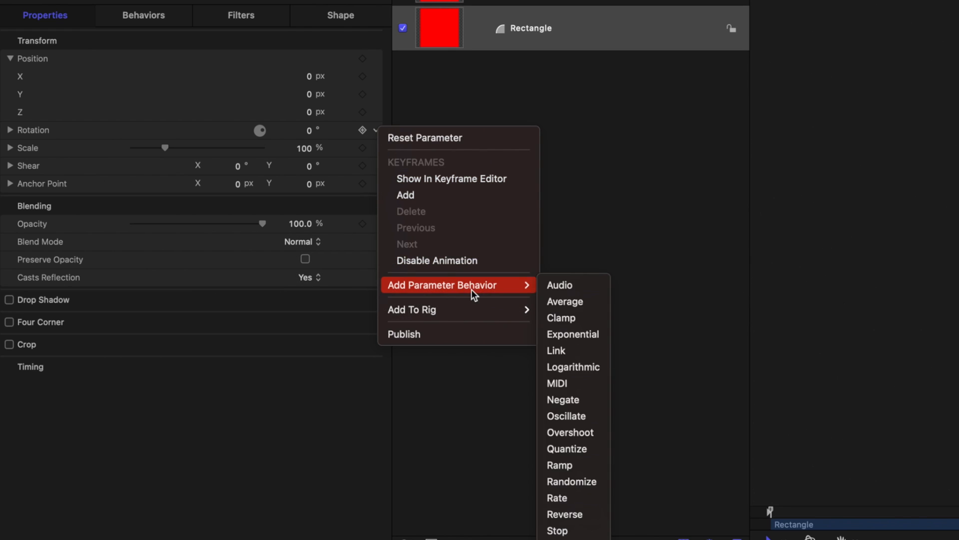
{"action": "left_click", "coordinate": [135, 145]}
{"action": "left_click", "coordinate": [9, 130]}
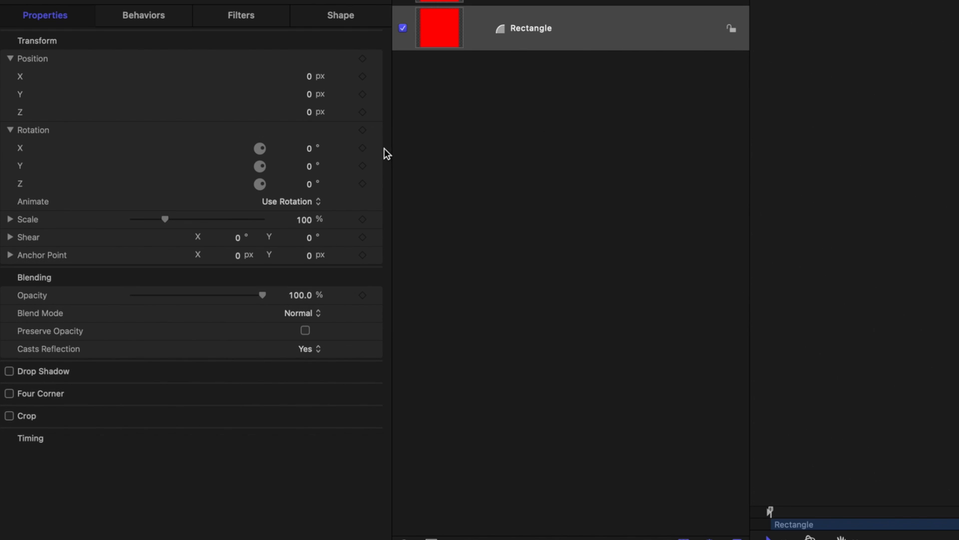
{"action": "left_click_drag", "start_coordinate": [309, 183], "coordinate": [315, 184]}
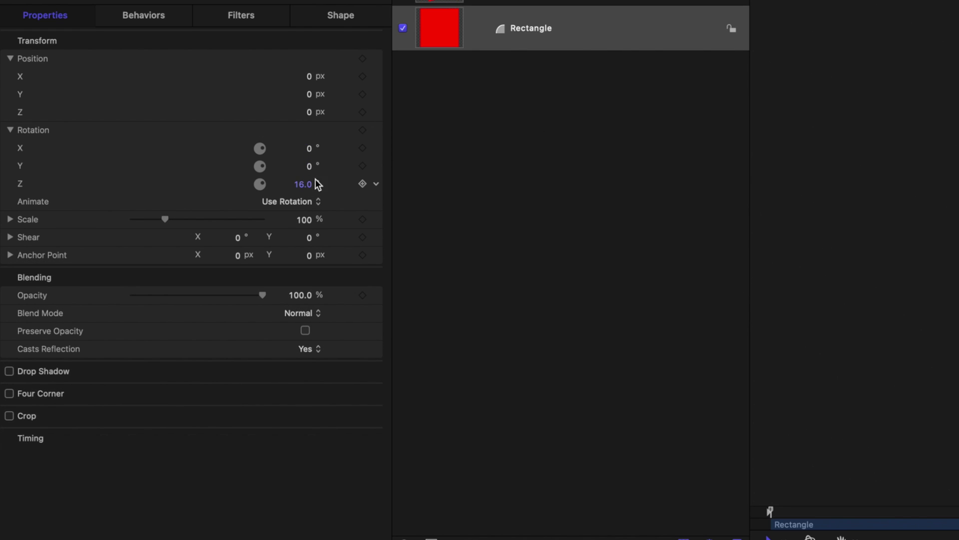
{"action": "left_click", "coordinate": [377, 184]}
{"action": "mouse_move", "coordinate": [442, 339]}
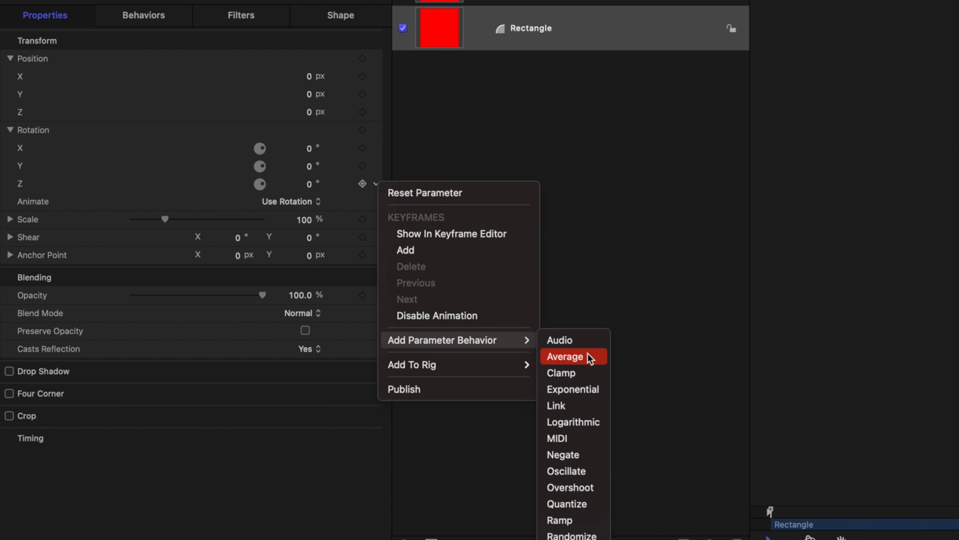
{"action": "left_click", "coordinate": [588, 390]}
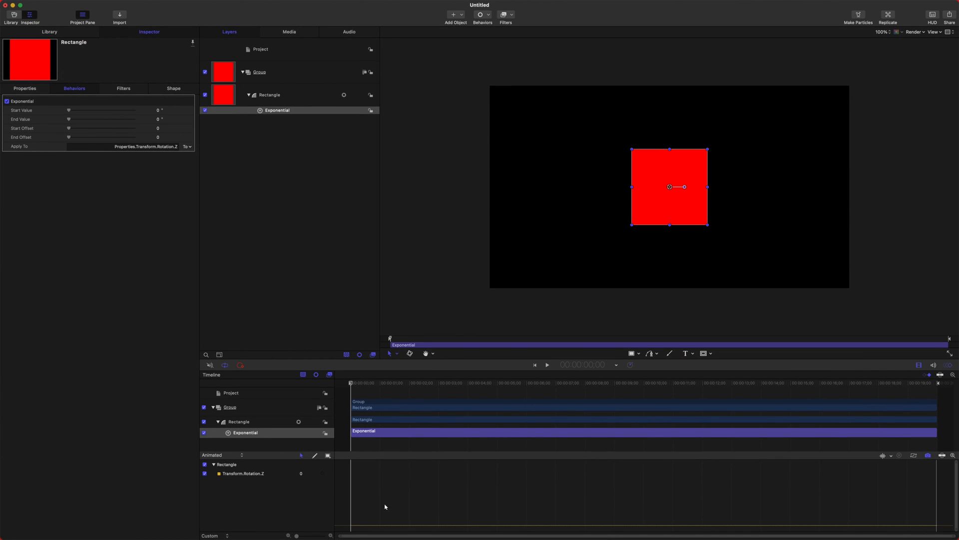
- Set the Exponential End Value to 5000° and play back the accelerating spin
{"action": "mouse_move", "coordinate": [399, 382]}
{"action": "left_mouse_down"}
{"action": "mouse_move", "coordinate": [433, 392]}
{"action": "mouse_move", "coordinate": [350, 383]}
{"action": "left_mouse_up"}
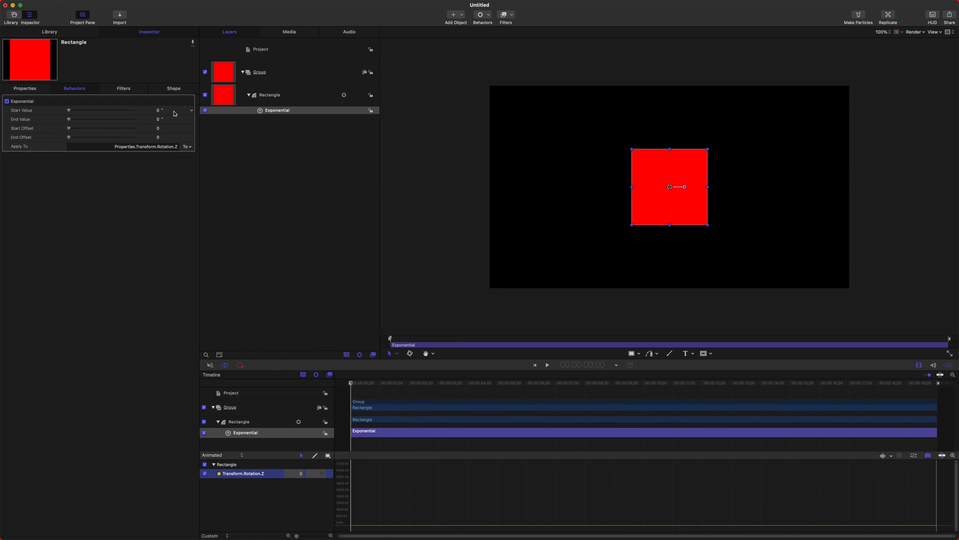
{"action": "left_click", "coordinate": [157, 119]}
{"action": "key", "text": "Return"}
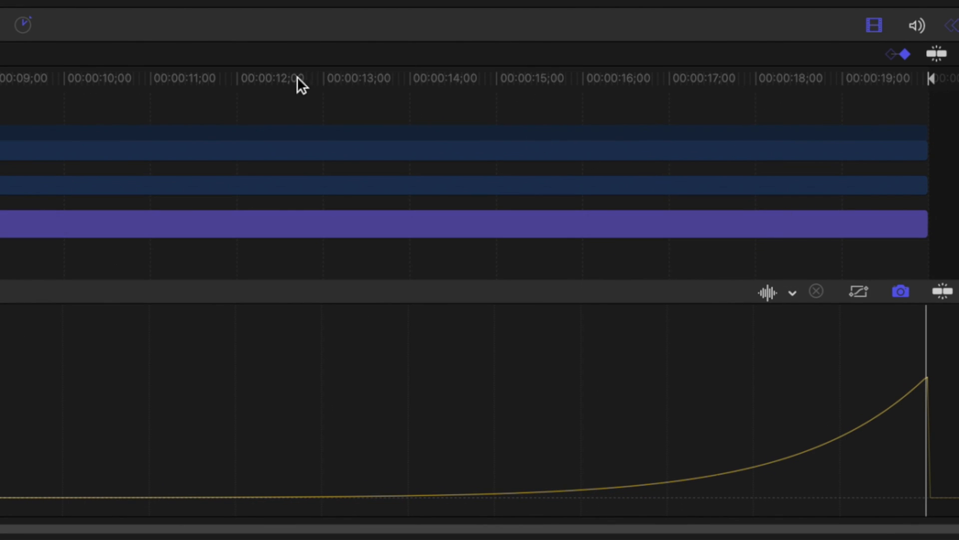
{"action": "key", "text": "space"}
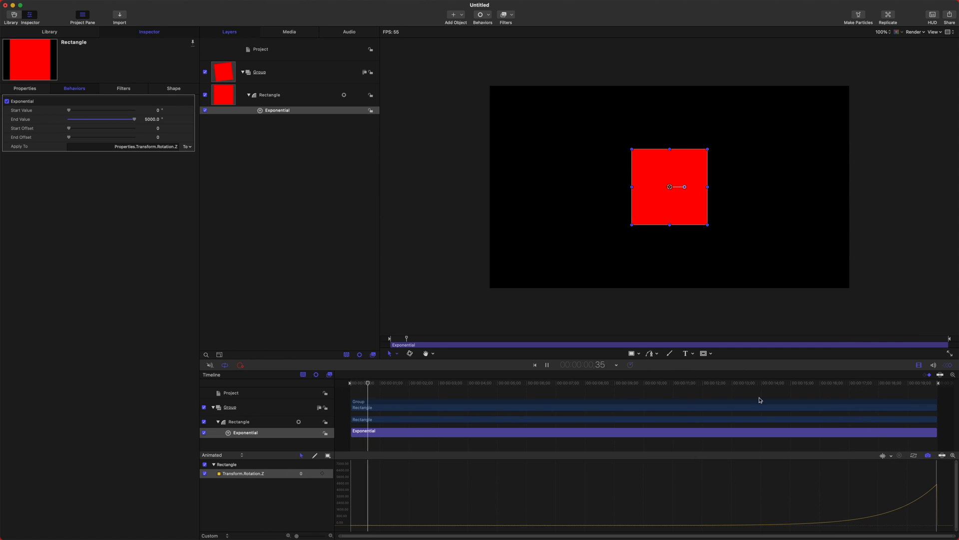
{"action": "left_click", "coordinate": [884, 383]}
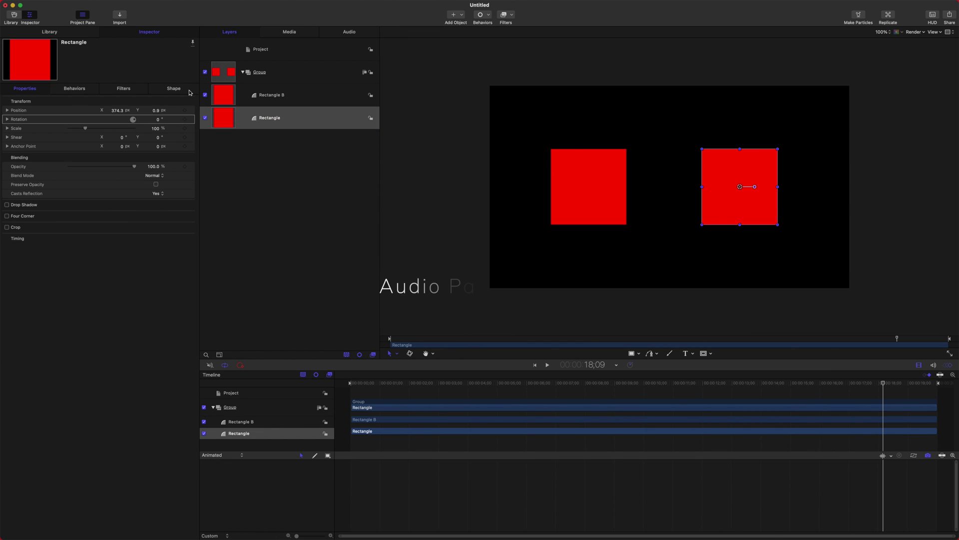
- Add a Link behavior on the rectangle's Fill Color targeting Rectangle B's fill
{"action": "left_click", "coordinate": [174, 88]}
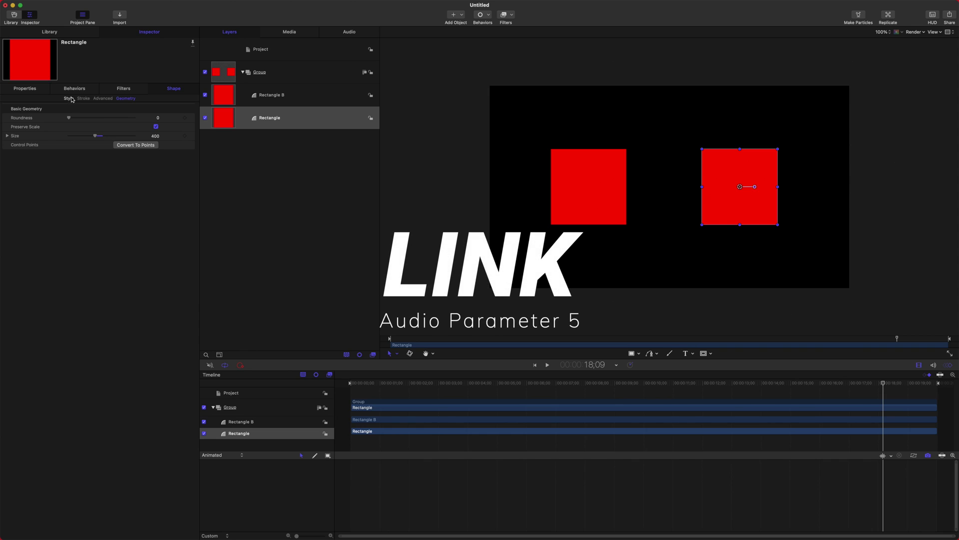
{"action": "left_click", "coordinate": [70, 99]}
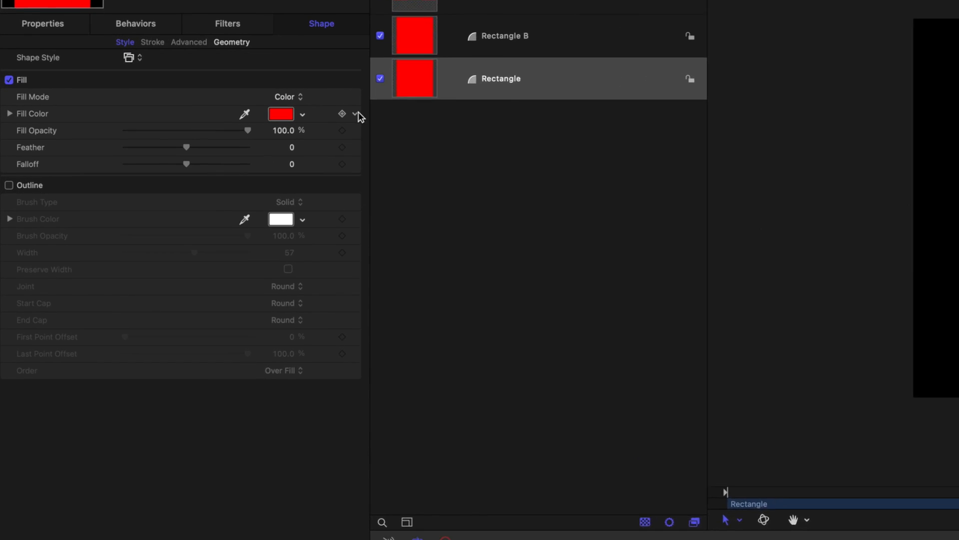
{"action": "left_click", "coordinate": [375, 111]}
{"action": "mouse_move", "coordinate": [440, 267]}
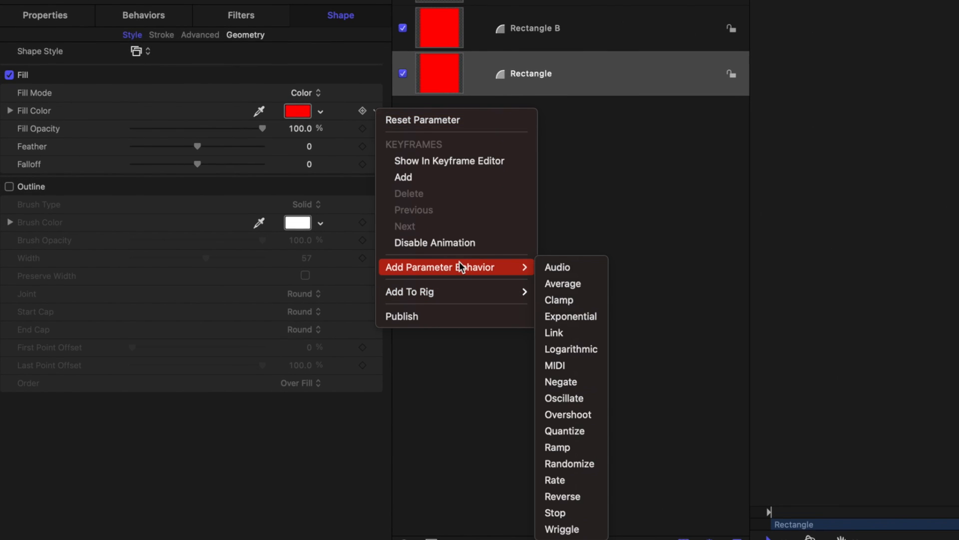
{"action": "left_click", "coordinate": [554, 332]}
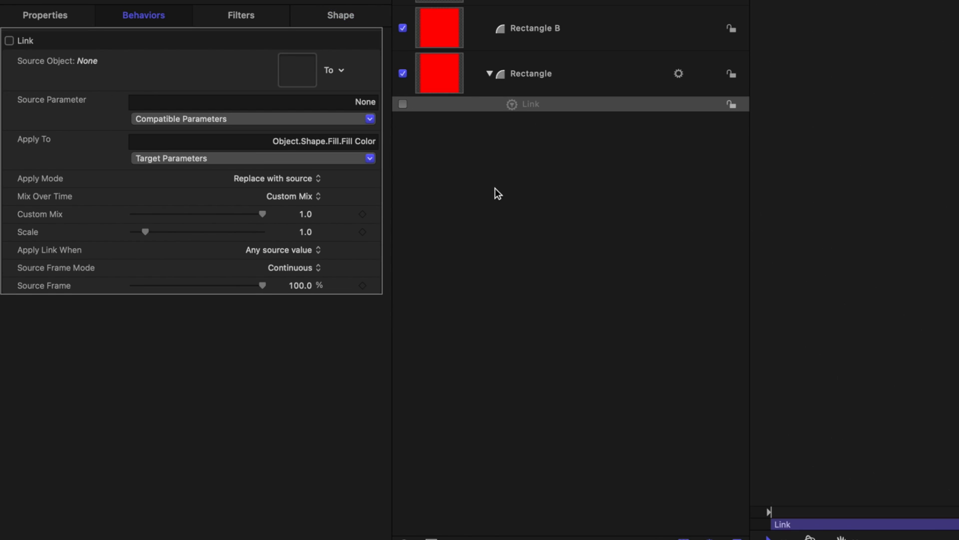
{"action": "left_click_drag", "start_coordinate": [446, 34], "coordinate": [297, 69]}
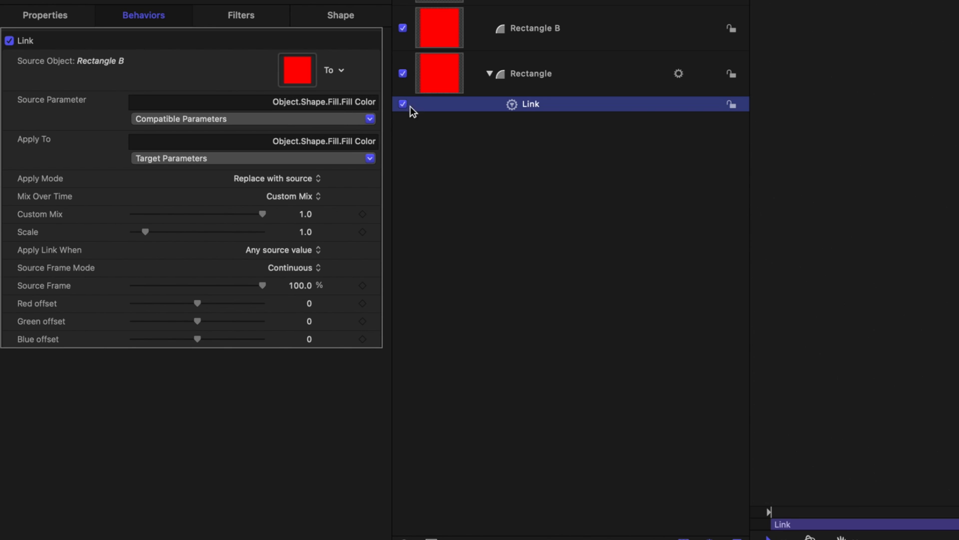
{"action": "left_click", "coordinate": [324, 141]}
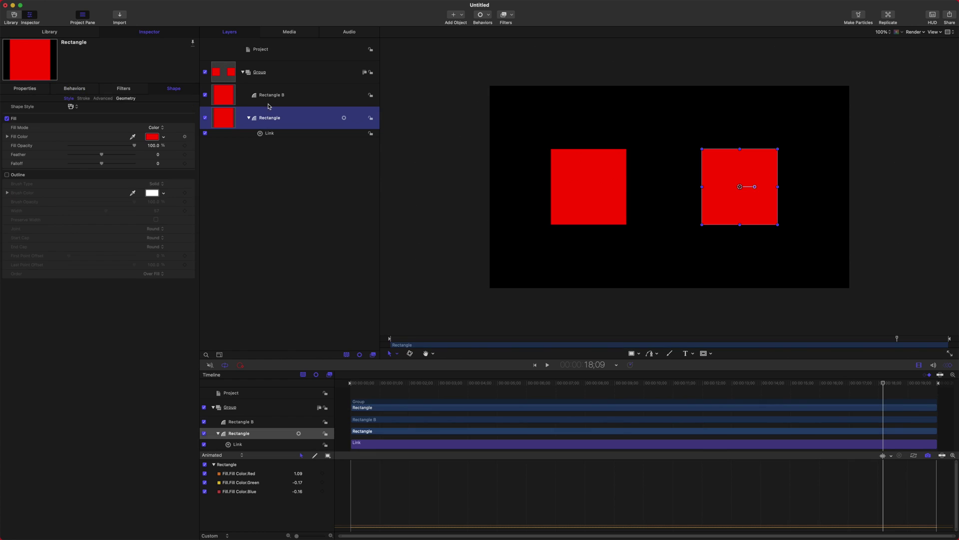
- Sweep Rectangle B's fill through green, blue and back to red so the linked rectangle follows
{"action": "left_click", "coordinate": [266, 94]}
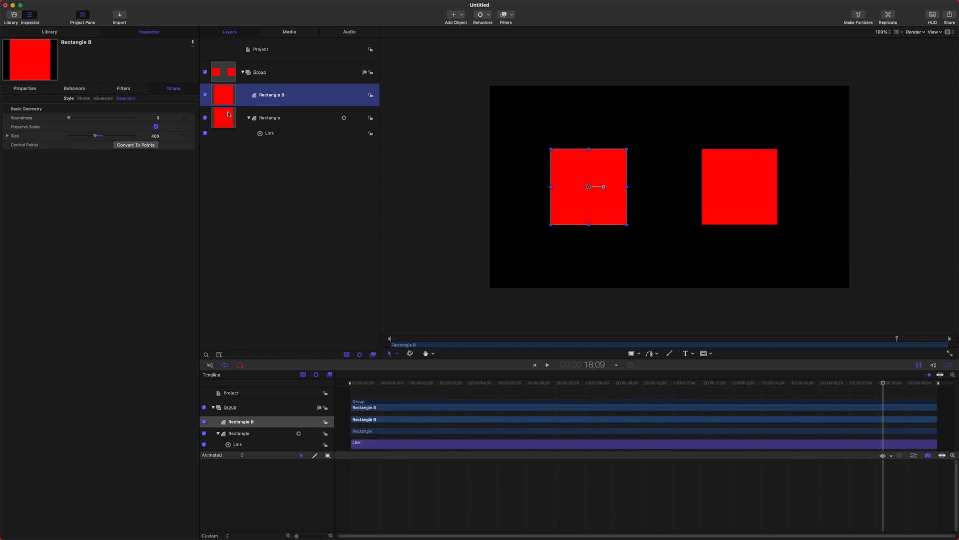
{"action": "left_click", "coordinate": [69, 99]}
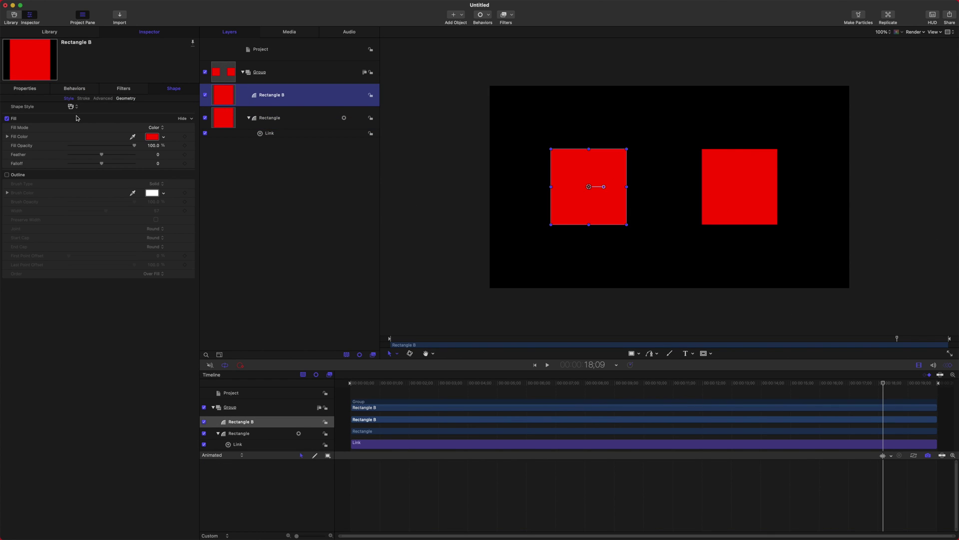
{"action": "left_click", "coordinate": [151, 136]}
{"action": "left_click", "coordinate": [138, 289]}
{"action": "mouse_move", "coordinate": [138, 289]}
{"action": "left_mouse_down"}
{"action": "mouse_move", "coordinate": [177, 294]}
{"action": "mouse_move", "coordinate": [145, 276]}
{"action": "left_mouse_up"}
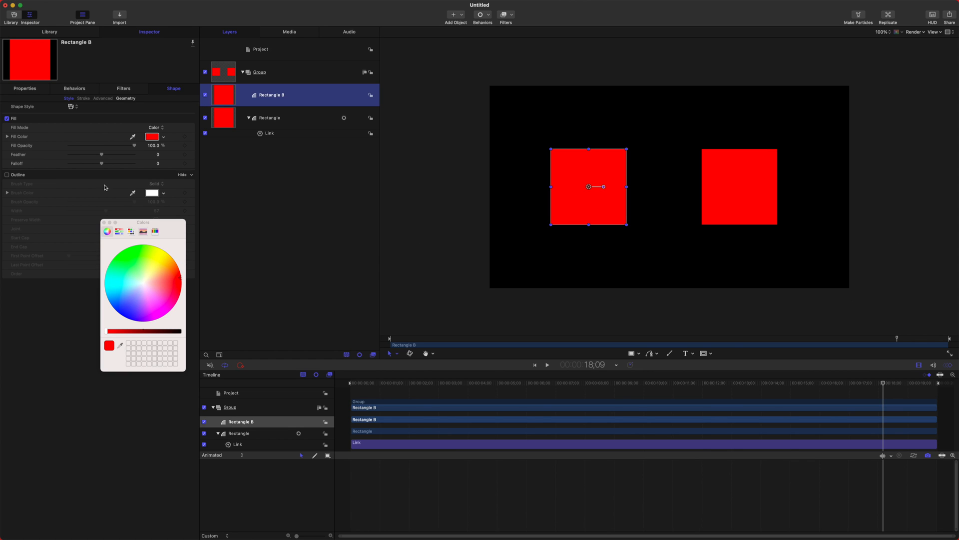
{"action": "left_click", "coordinate": [105, 224]}
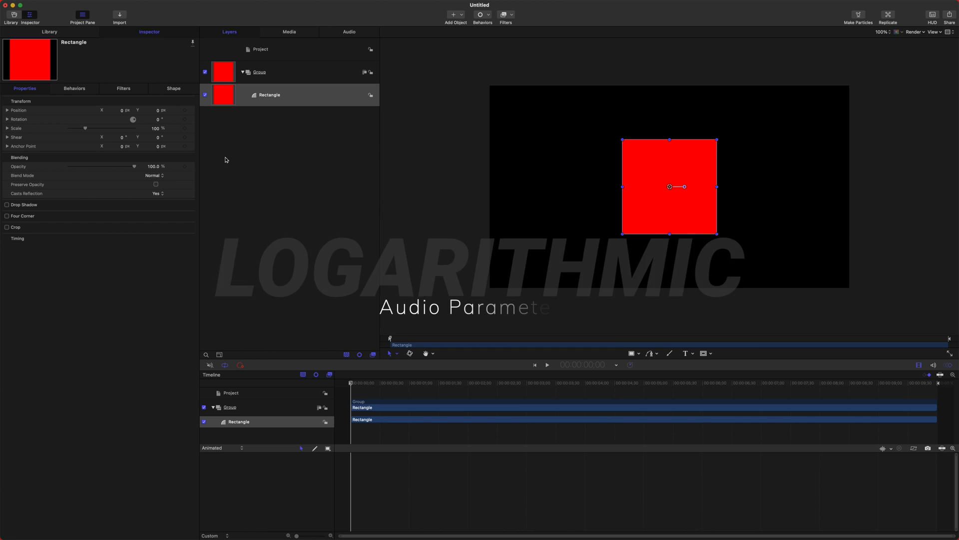
- Add a Logarithmic behavior to Scale from -100% to 50% and play back the growth
{"action": "right_click", "coordinate": [57, 130]}
{"action": "mouse_move", "coordinate": [139, 251]}
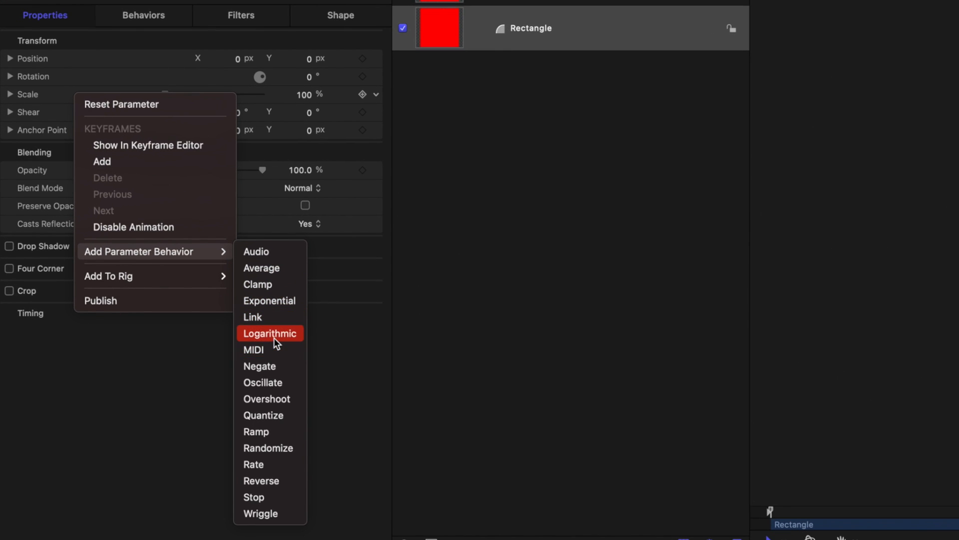
{"action": "left_click", "coordinate": [256, 314]}
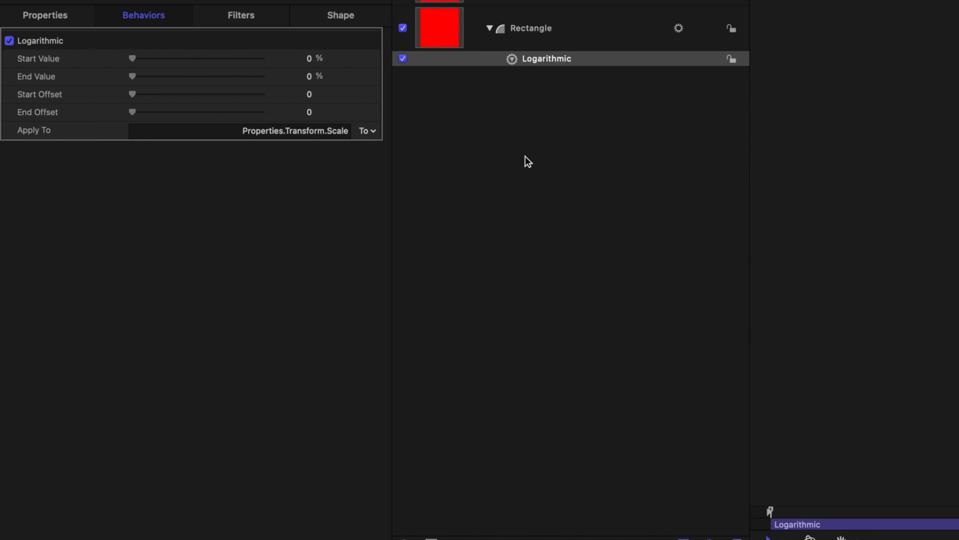
{"action": "left_click", "coordinate": [311, 57]}
{"action": "type", "text": "-100"}
{"action": "key", "text": "Return"}
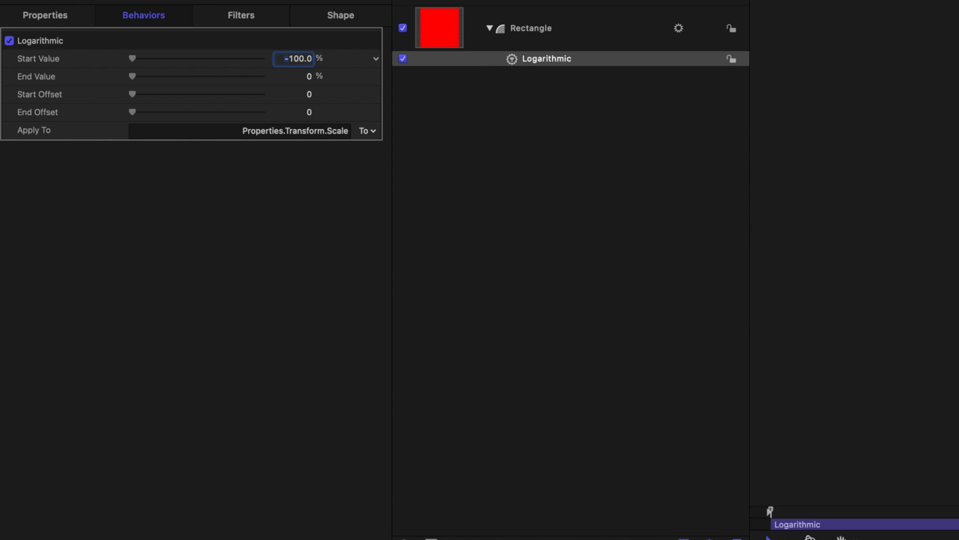
{"action": "left_click", "coordinate": [309, 77]}
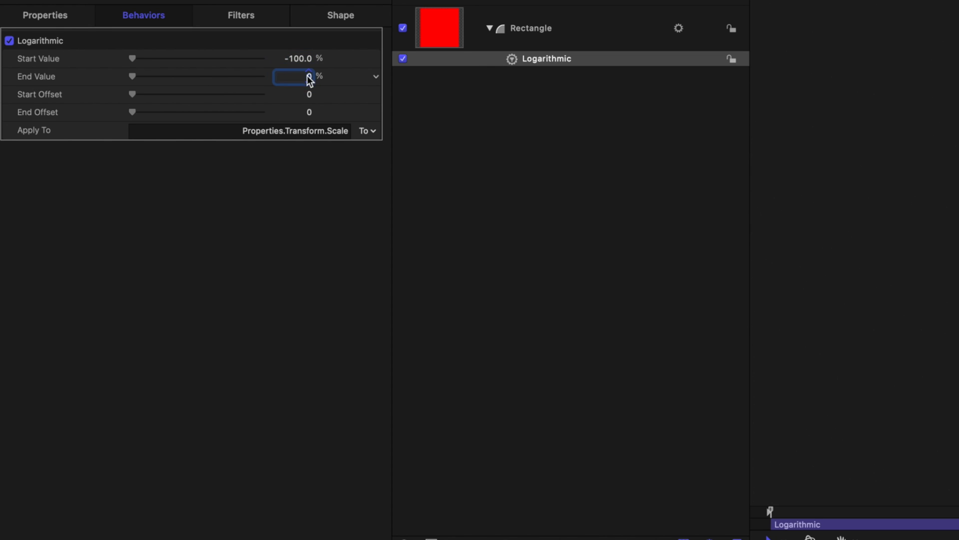
{"action": "type", "text": "50"}
{"action": "key", "text": "Return"}
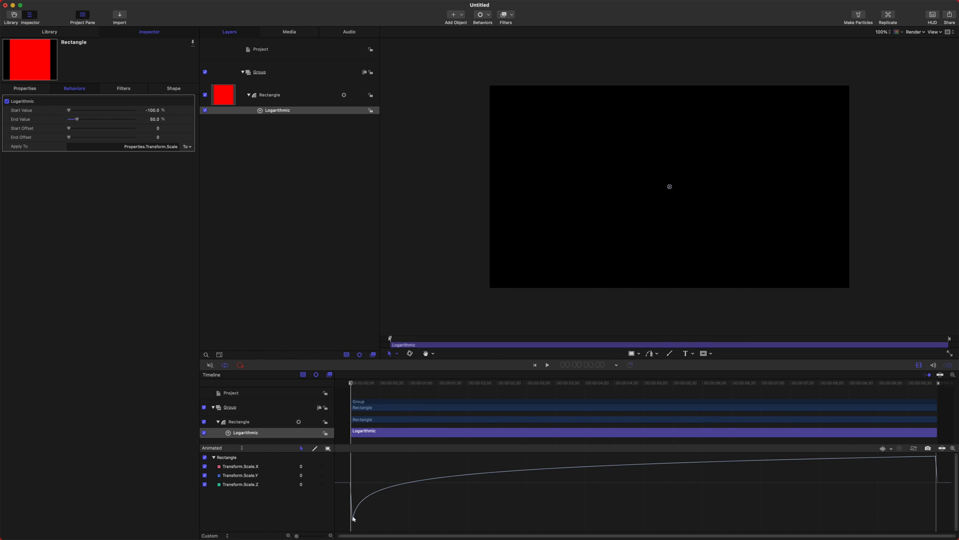
{"action": "key", "text": "space"}
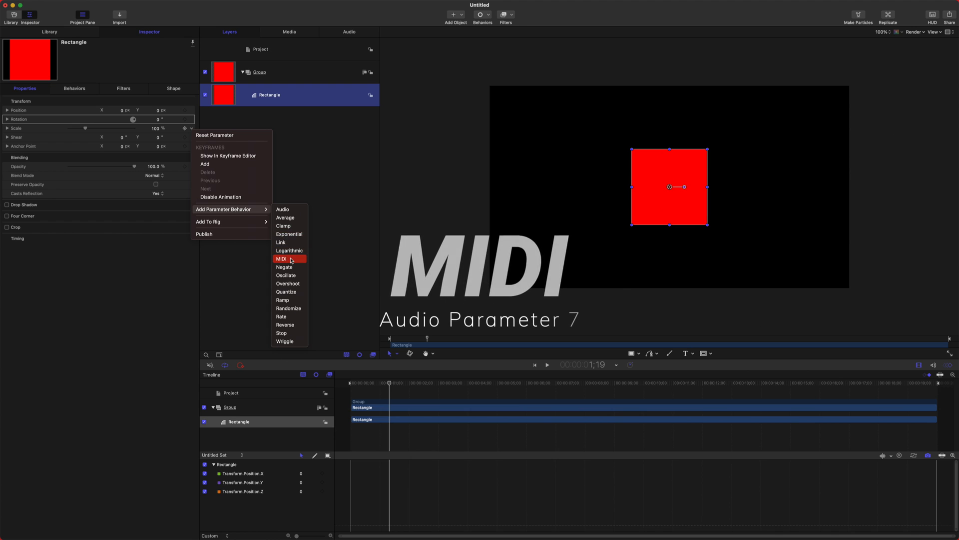
{"action": "left_click", "coordinate": [291, 259]}
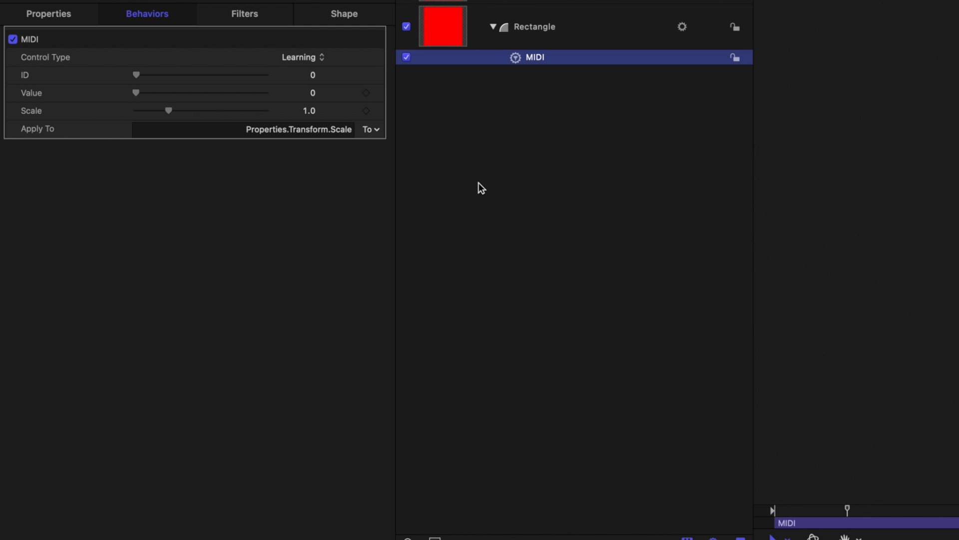
{"action": "left_click", "coordinate": [322, 78]}
{"action": "left_click", "coordinate": [318, 56]}
{"action": "left_click", "coordinate": [319, 57]}
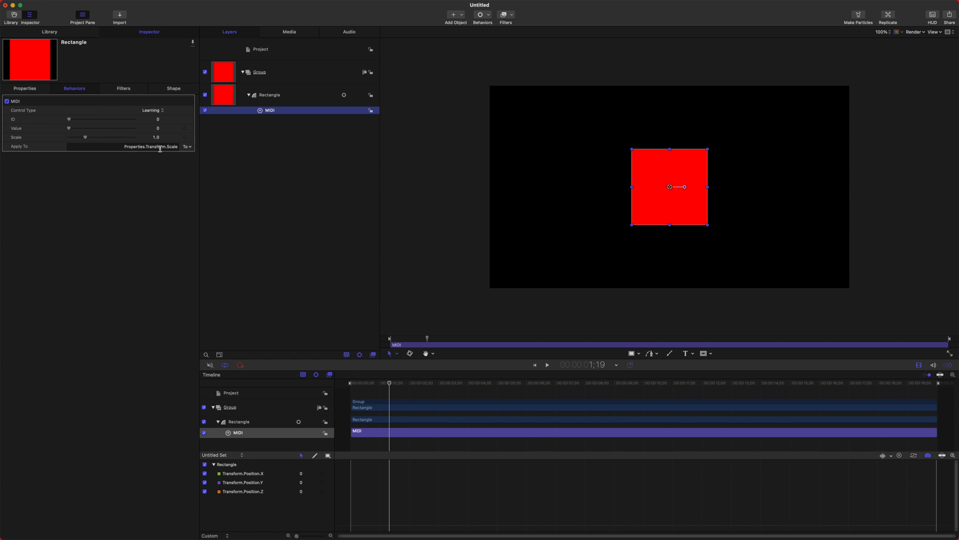
{"action": "left_click", "coordinate": [146, 111]}
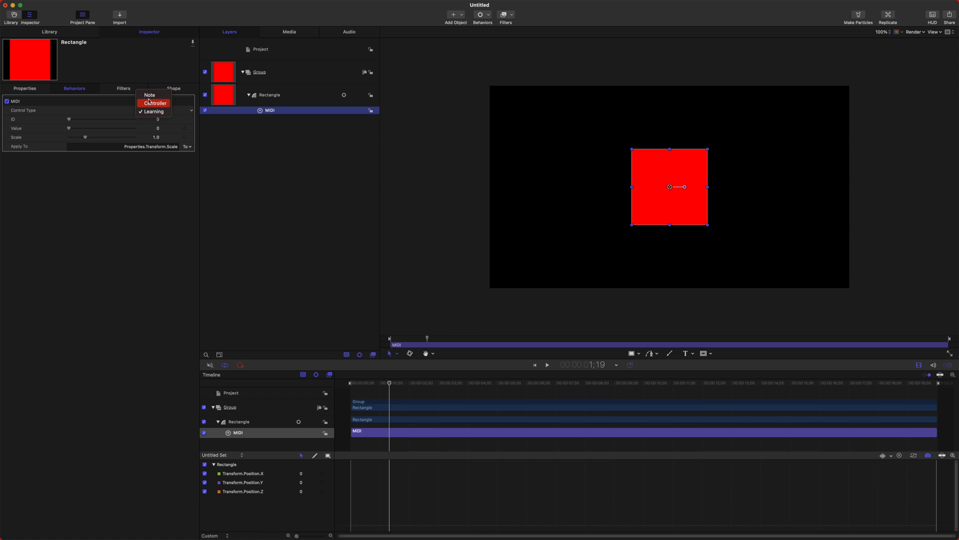
{"action": "left_click", "coordinate": [140, 171]}
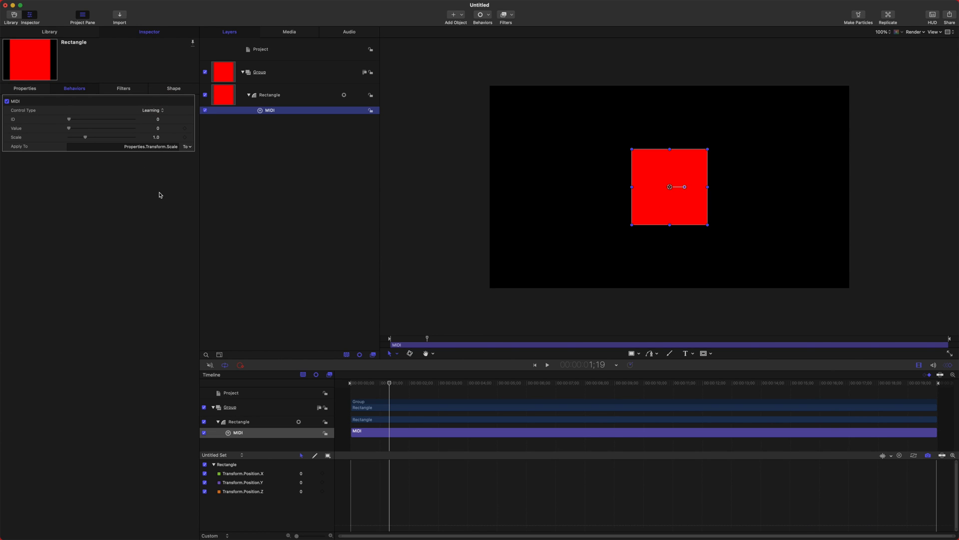
{"action": "left_click", "coordinate": [43, 110]}
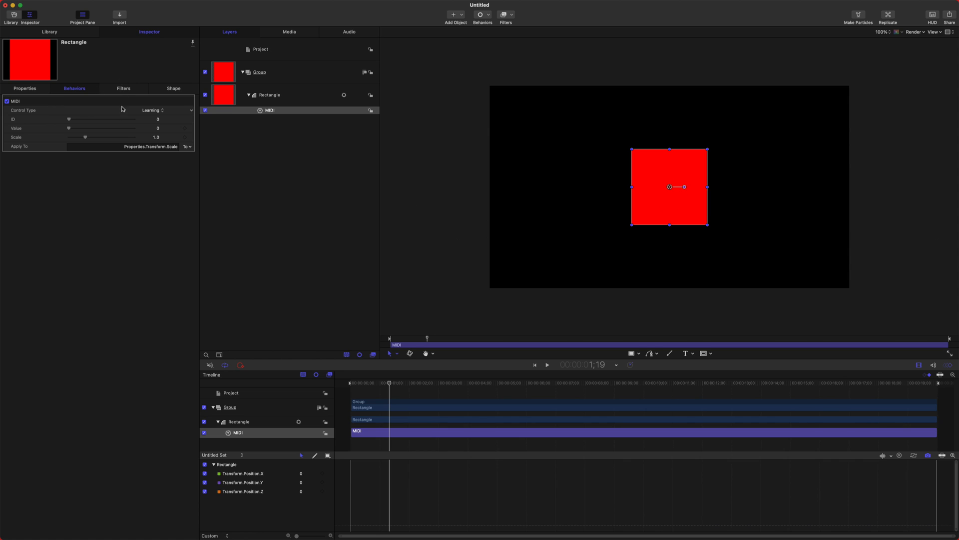
{"action": "key", "text": "Delete"}
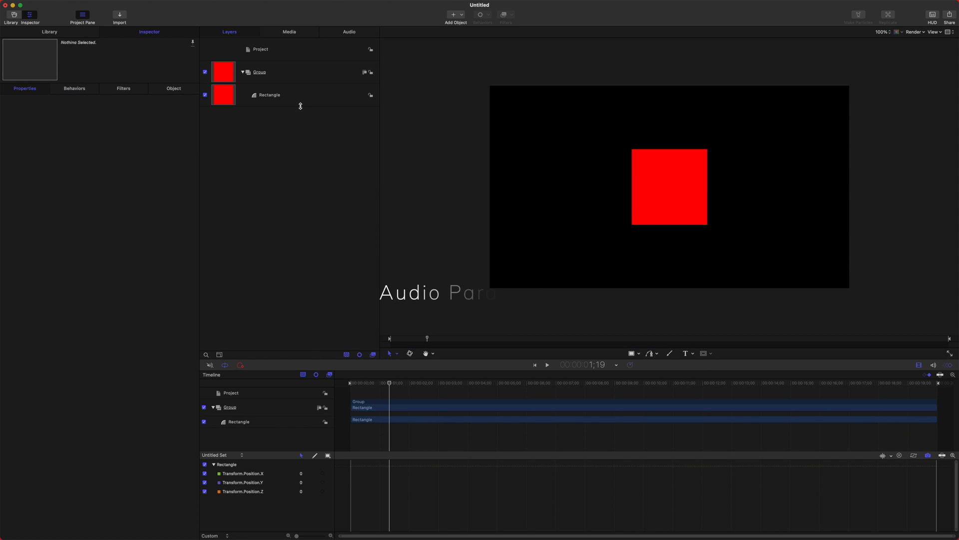
- Duplicate the Rectangle (Cmd+D) and add a Link behavior on the copy's Position with Rectangle as source
{"action": "left_click", "coordinate": [301, 95]}
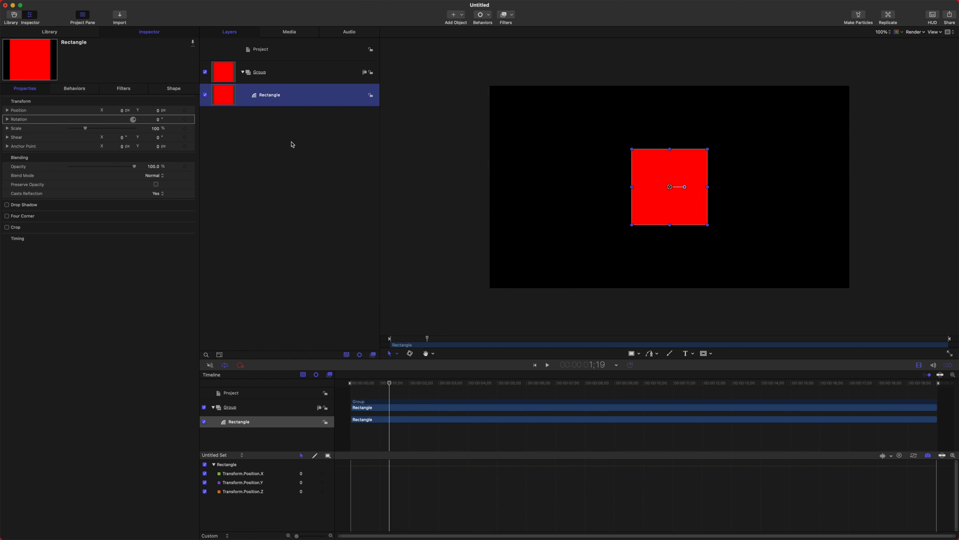
{"action": "key", "text": "super+d"}
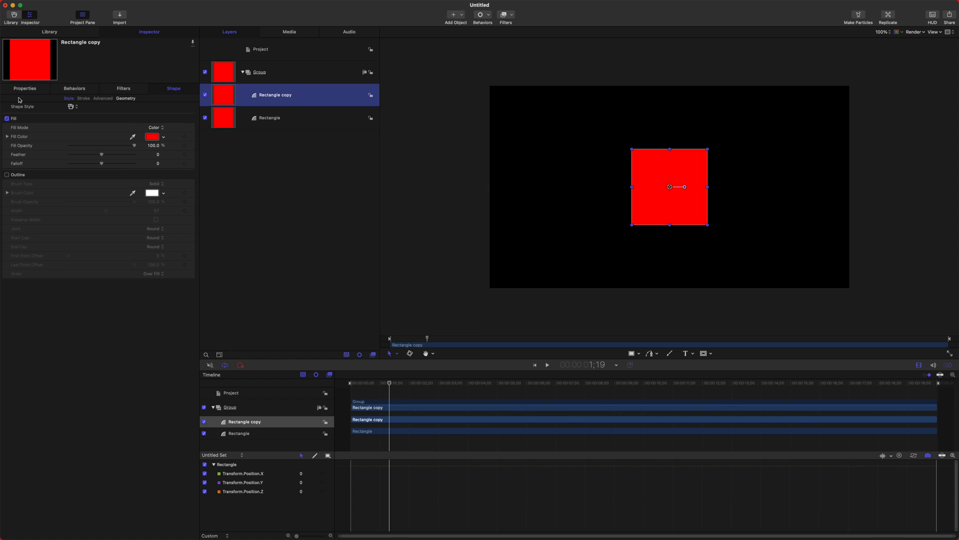
{"action": "key", "text": "F1"}
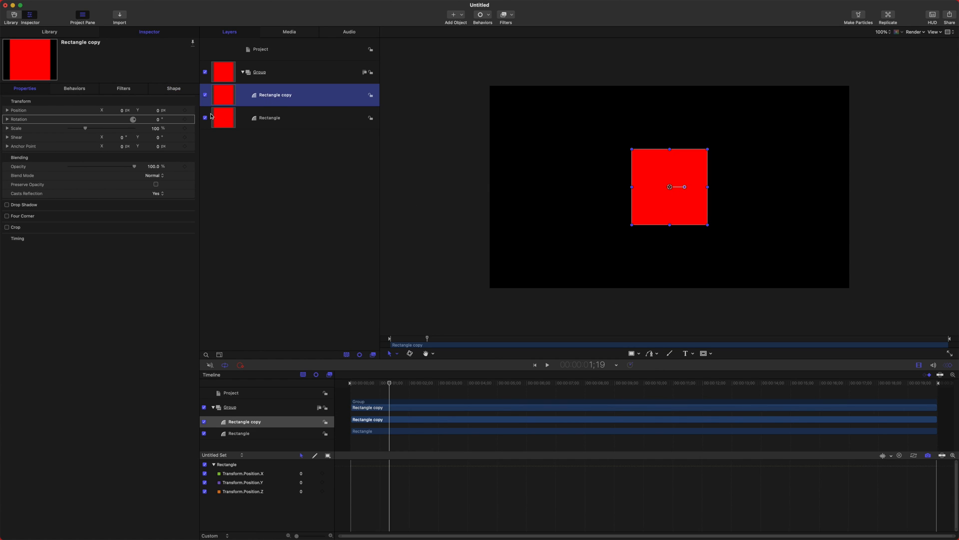
{"action": "right_click", "coordinate": [194, 110]}
{"action": "mouse_move", "coordinate": [225, 188]}
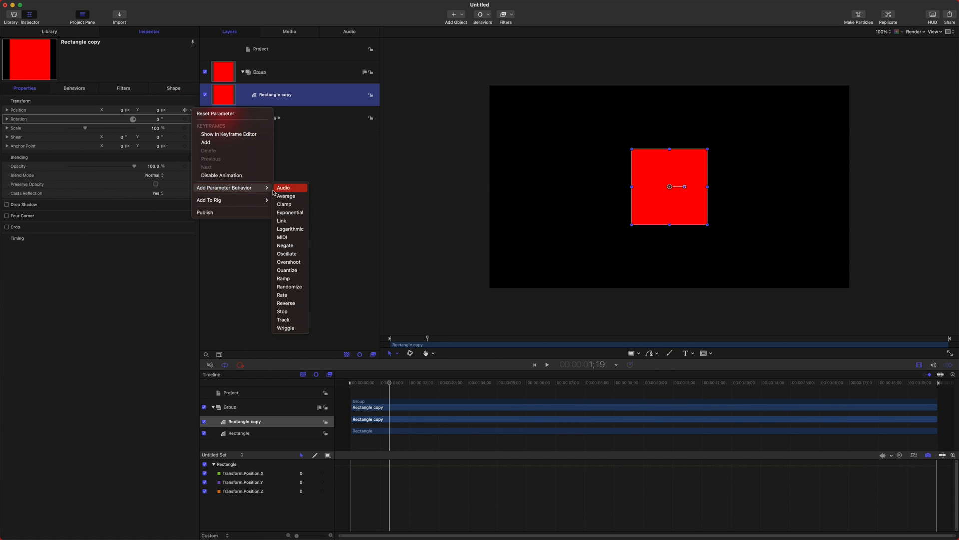
{"action": "left_click", "coordinate": [282, 221]}
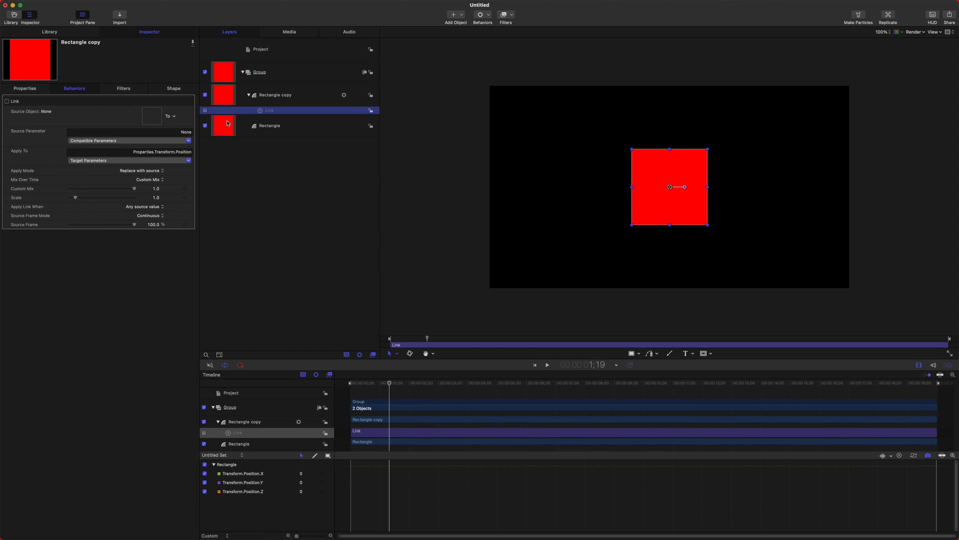
{"action": "left_click_drag", "start_coordinate": [228, 123], "coordinate": [152, 117]}
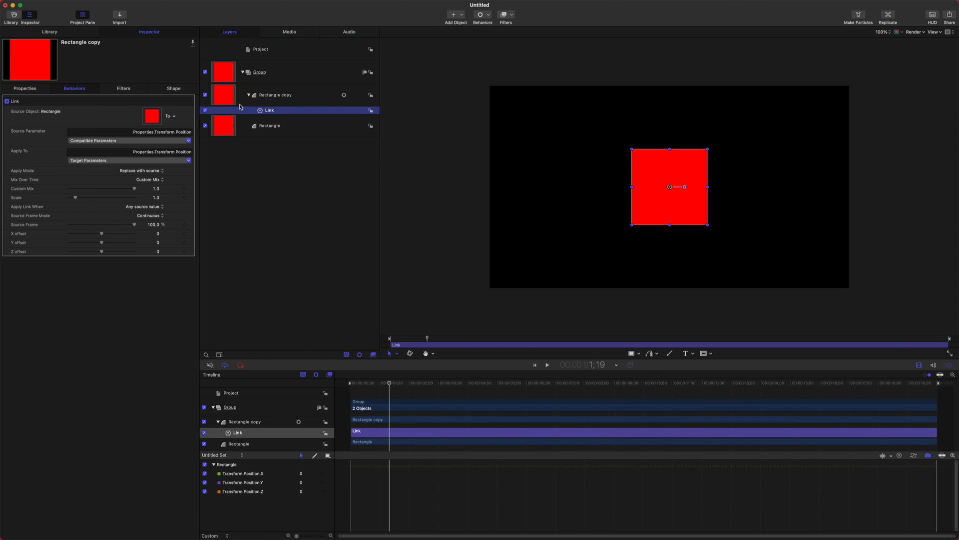
- Test the link by moving the original Rectangle right, undo the move, and reselect Rectangle copy
{"action": "left_click", "coordinate": [270, 125]}
{"action": "left_click_drag", "start_coordinate": [660, 196], "coordinate": [692, 198]}
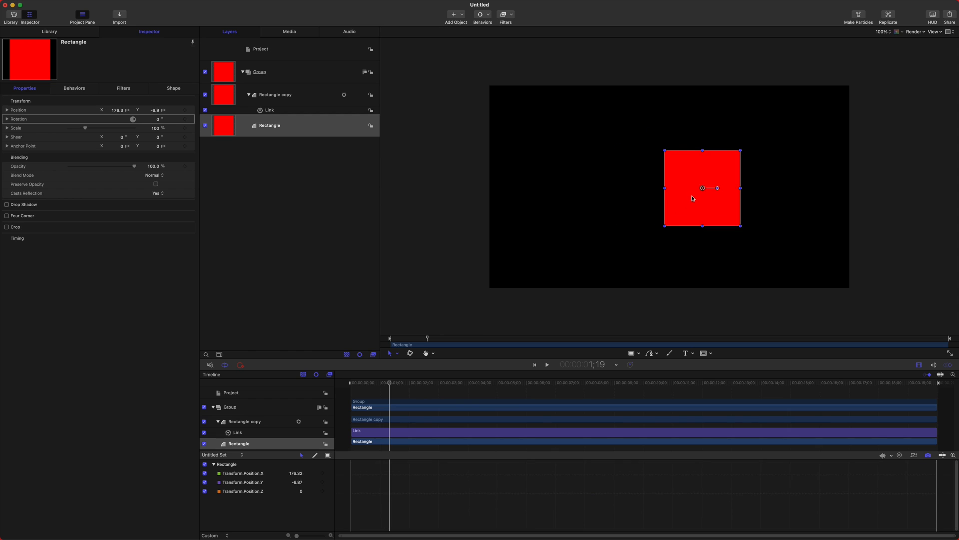
{"action": "key", "text": "super+z"}
{"action": "left_click", "coordinate": [235, 95]}
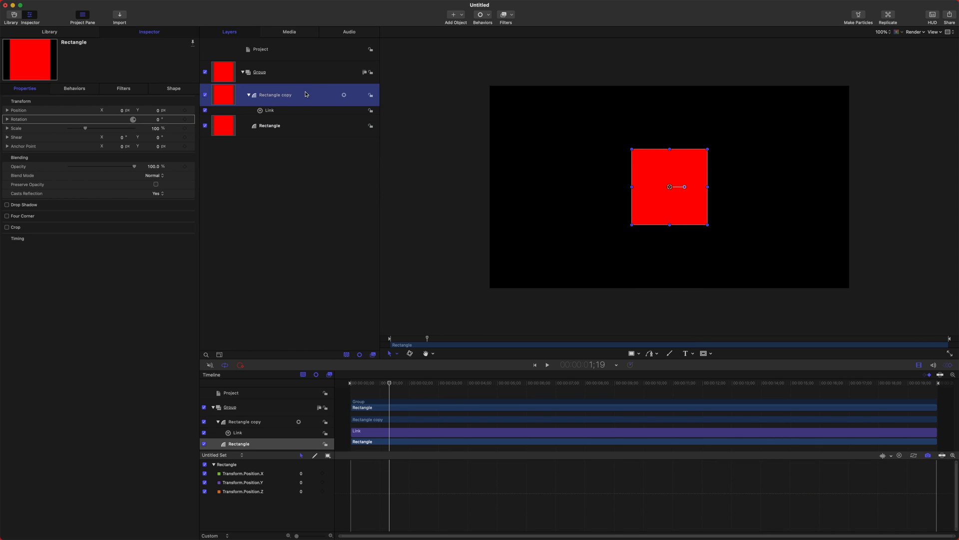
- Add a Negate behavior to Rectangle copy, keep its name, and bring up its Apply To parameter choices
{"action": "left_click", "coordinate": [491, 17]}
{"action": "mouse_move", "coordinate": [491, 58]}
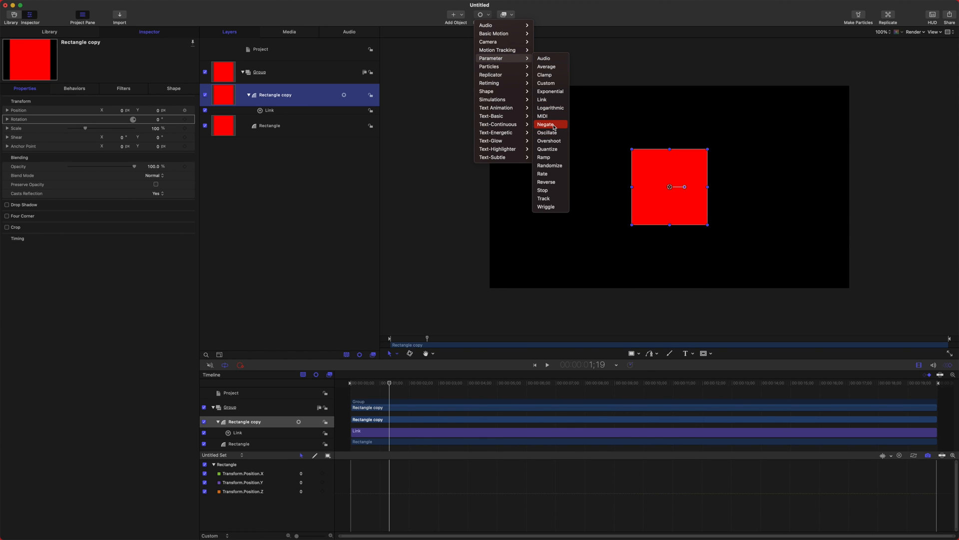
{"action": "left_click", "coordinate": [553, 125]}
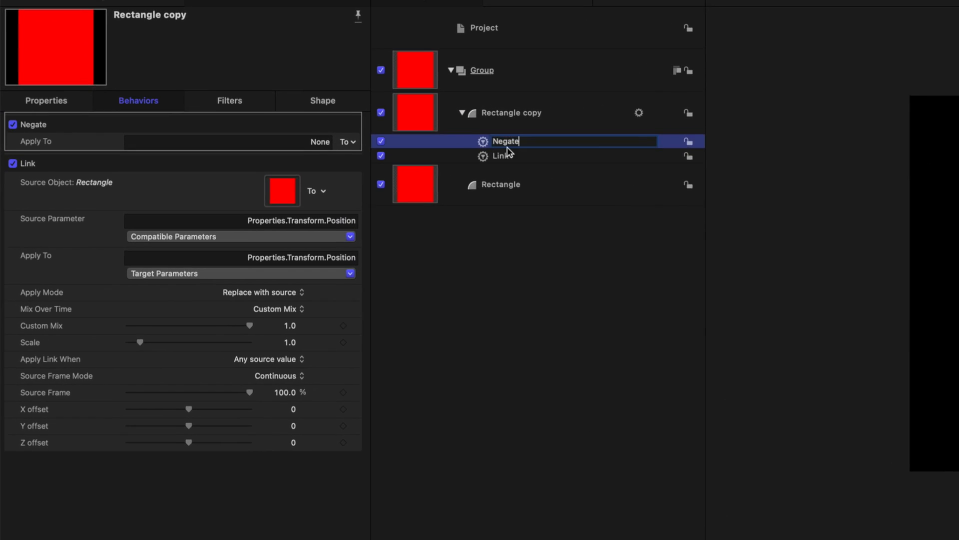
{"action": "key", "text": "Return"}
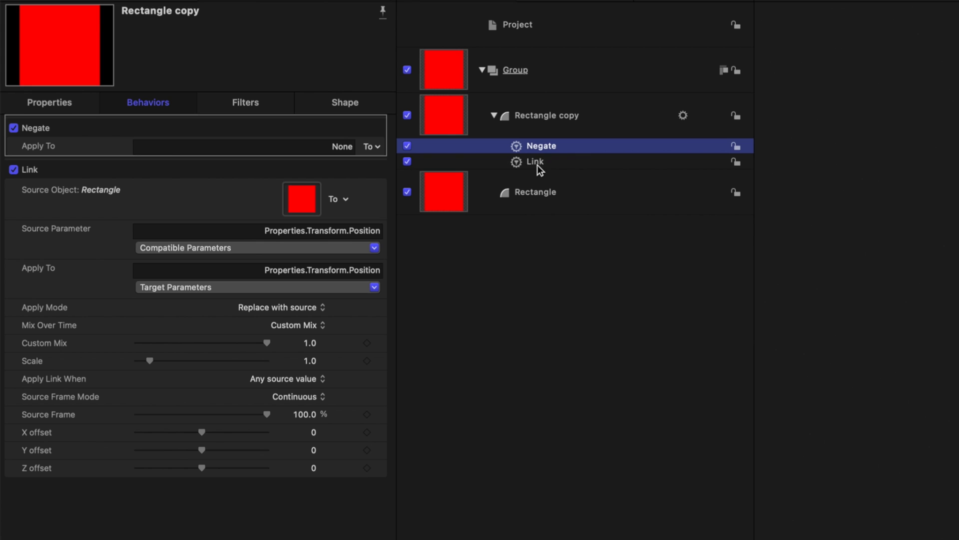
{"action": "left_click", "coordinate": [537, 163]}
{"action": "left_click", "coordinate": [372, 147]}
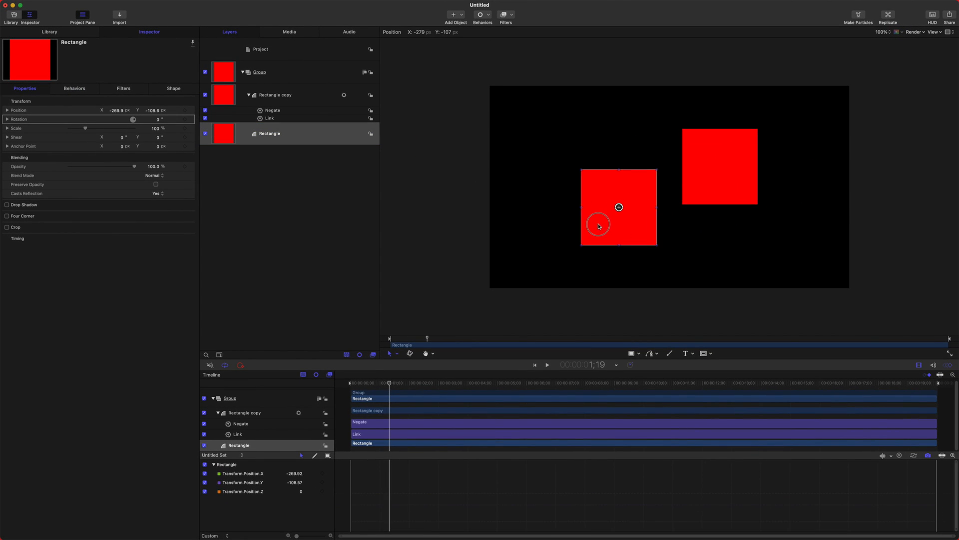
- Drag the Rectangle around the canvas so the linked copy mirrors its moves in the opposite direction
{"action": "mouse_move", "coordinate": [599, 227]}
{"action": "left_mouse_down"}
{"action": "mouse_move", "coordinate": [551, 189]}
{"action": "mouse_move", "coordinate": [567, 229]}
{"action": "mouse_move", "coordinate": [567, 186]}
{"action": "mouse_move", "coordinate": [561, 223]}
{"action": "left_mouse_up"}
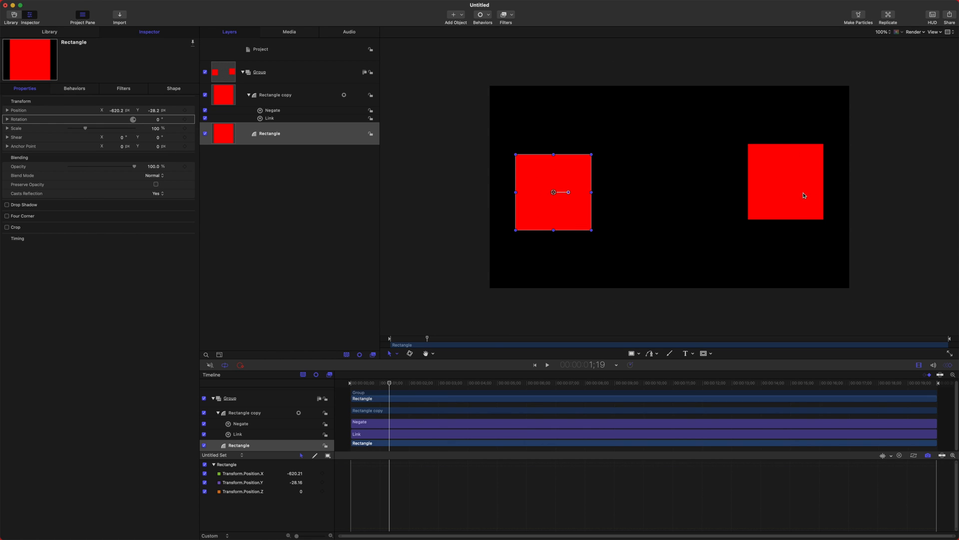
{"action": "left_click_drag", "start_coordinate": [569, 204], "coordinate": [558, 181]}
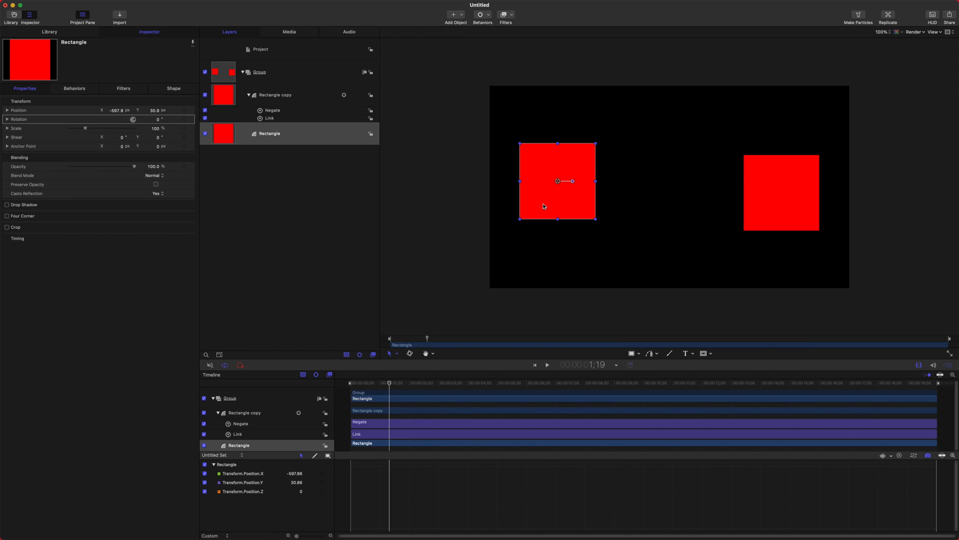
{"action": "mouse_move", "coordinate": [544, 206]}
{"action": "left_mouse_down"}
{"action": "mouse_move", "coordinate": [681, 196]}
{"action": "mouse_move", "coordinate": [583, 216]}
{"action": "mouse_move", "coordinate": [595, 210]}
{"action": "left_mouse_up"}
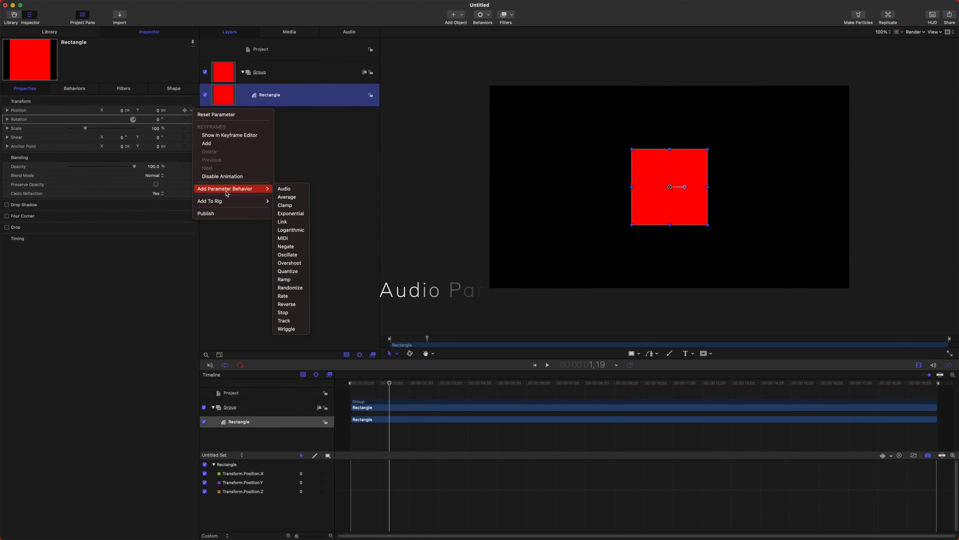
- Raise the Oscillate speed on Scale to 92 and play back to preview the faster pulsing
{"action": "key", "text": "Escape"}
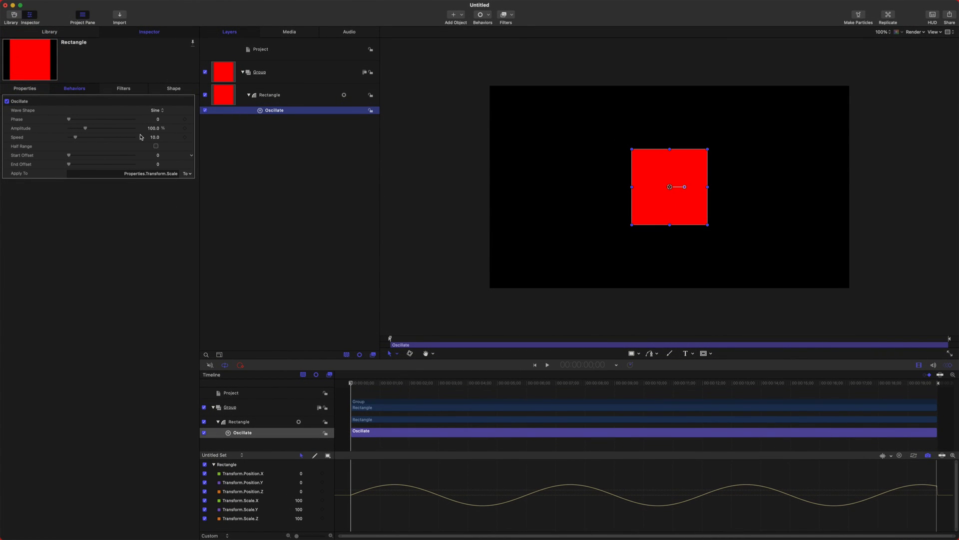
{"action": "left_click_drag", "start_coordinate": [75, 137], "coordinate": [129, 136]}
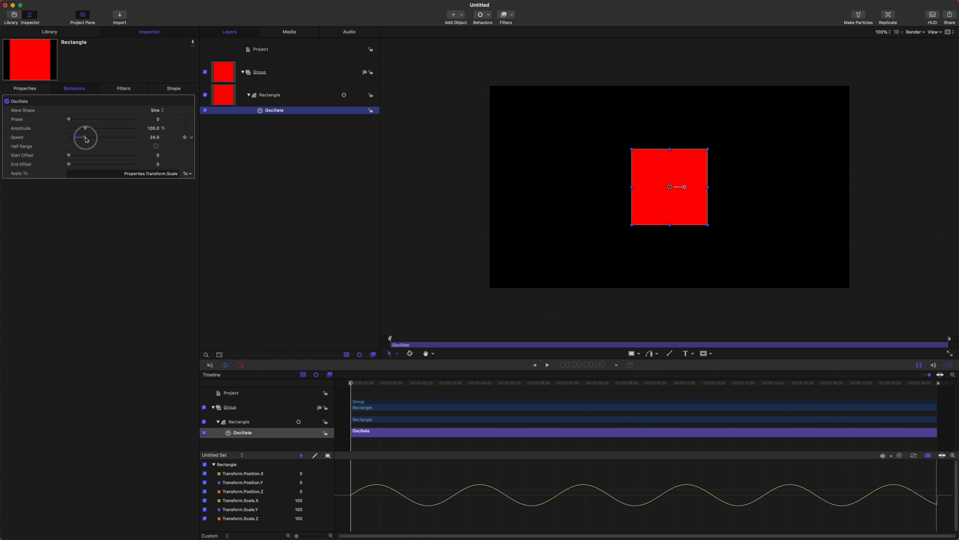
{"action": "key", "text": "space"}
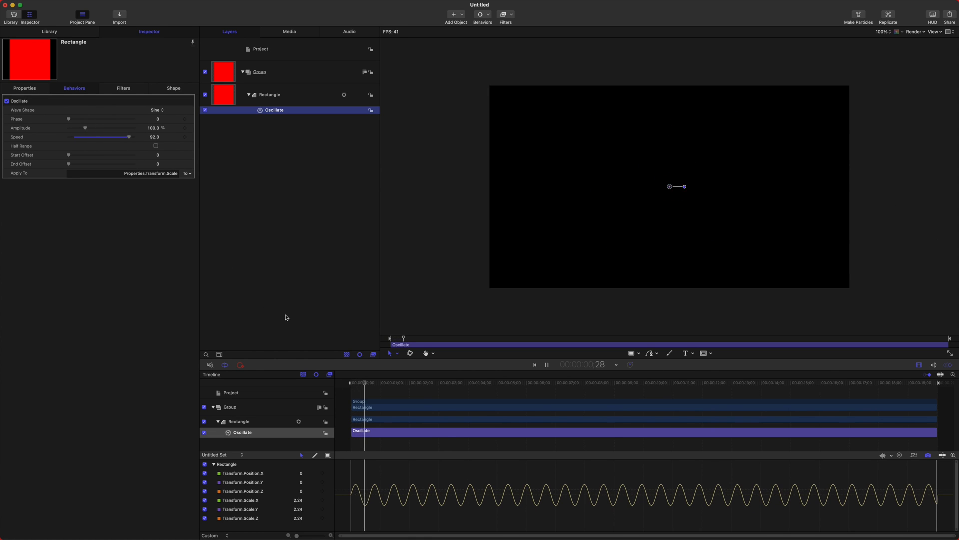
{"action": "key", "text": "space"}
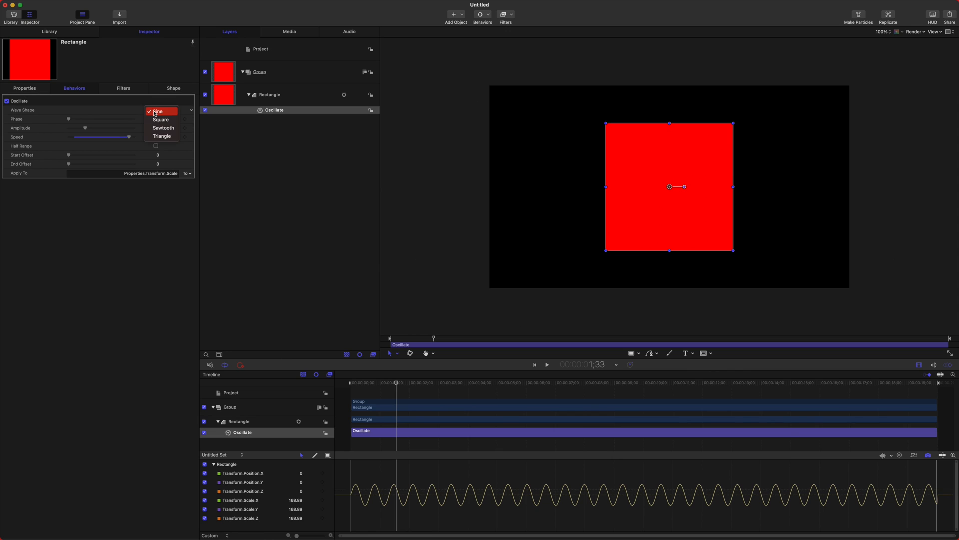
- Preview the square-wave scale oscillation from the start, then scrub through the sawtooth wave
{"action": "left_click", "coordinate": [353, 384]}
{"action": "key", "text": "space"}
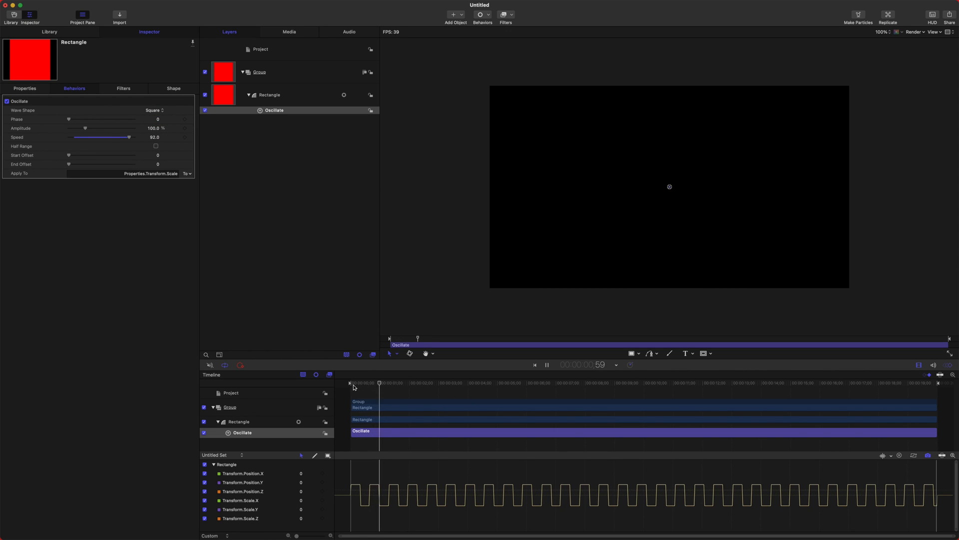
{"action": "key", "text": "space"}
{"action": "left_click", "coordinate": [157, 110]}
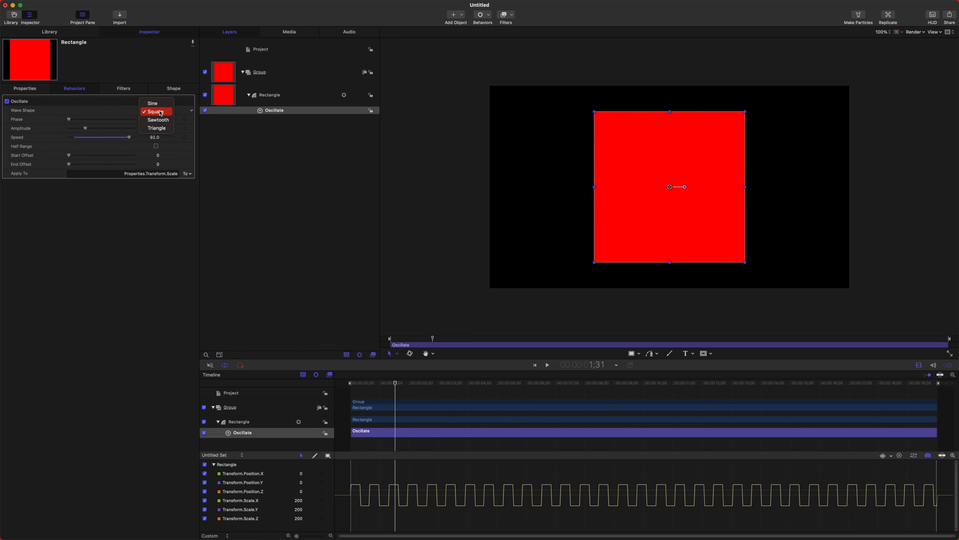
{"action": "left_click_drag", "start_coordinate": [353, 383], "coordinate": [401, 372]}
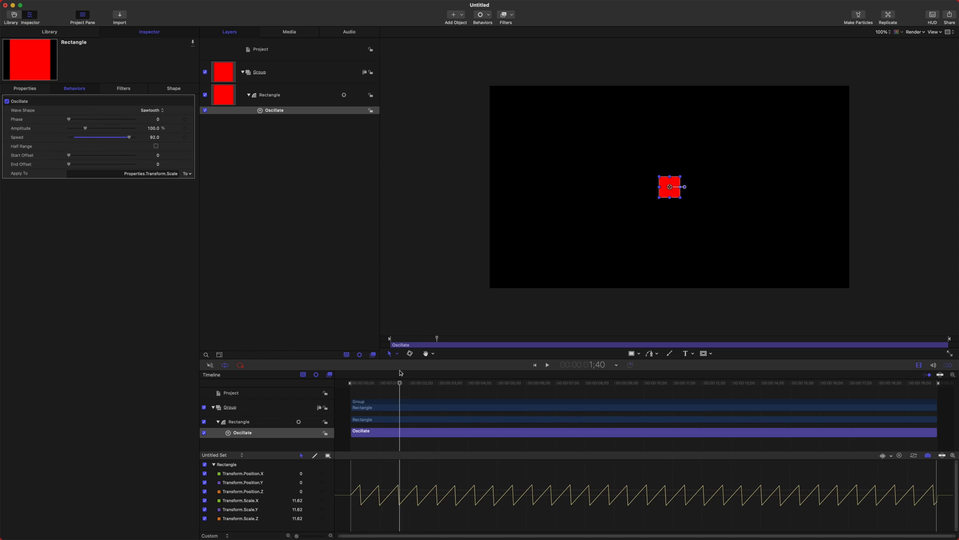
- Switch the wave shape to Triangle and play the scale animation from the beginning
{"action": "left_click", "coordinate": [147, 110]}
{"action": "left_click", "coordinate": [152, 119]}
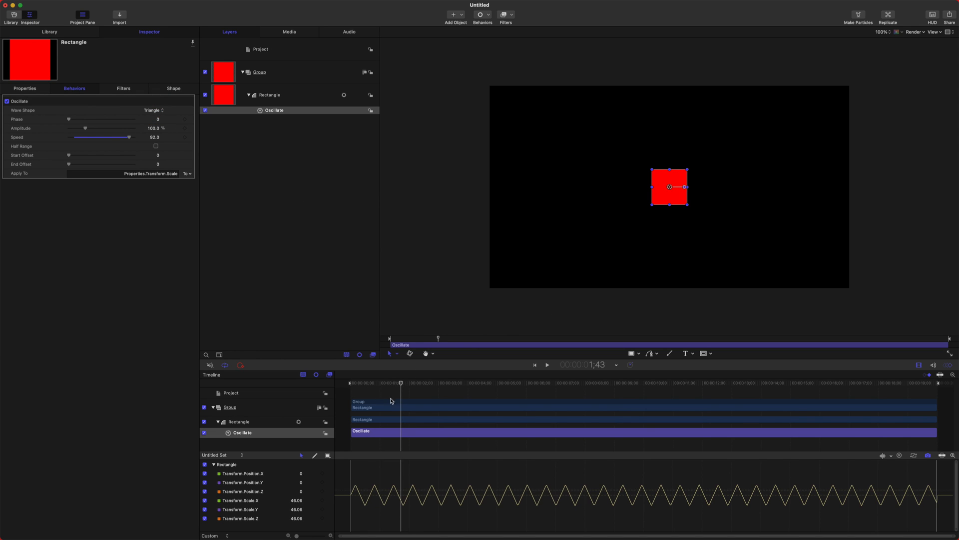
{"action": "left_click_drag", "start_coordinate": [381, 388], "coordinate": [351, 390]}
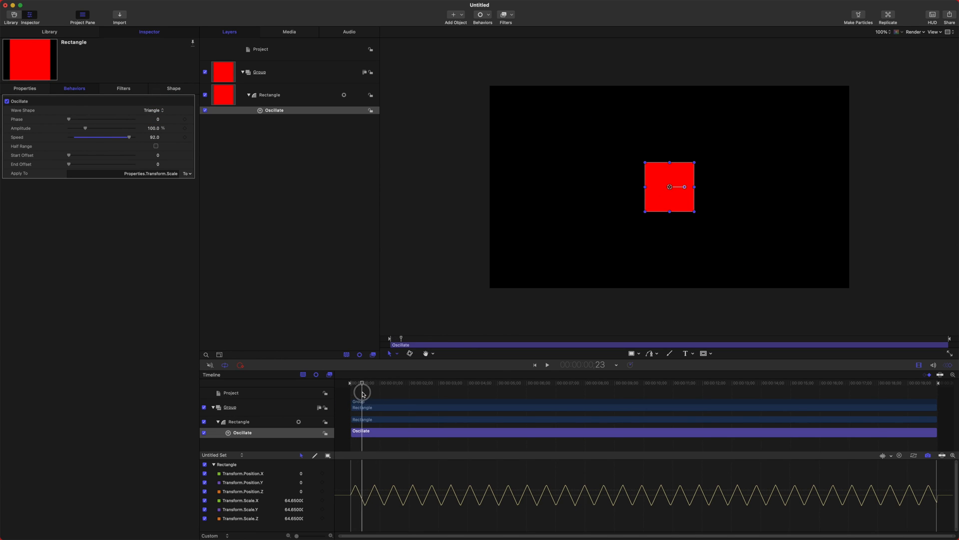
{"action": "key", "text": "space"}
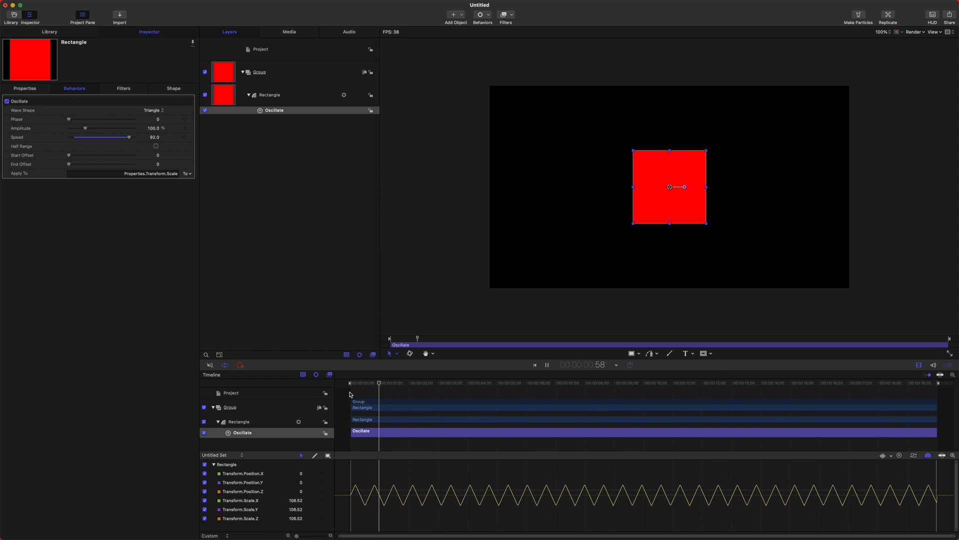
{"action": "key", "text": "space"}
- Set the wave shape back to Sine and select the Oscillate behavior for removal
{"action": "left_click", "coordinate": [153, 110]}
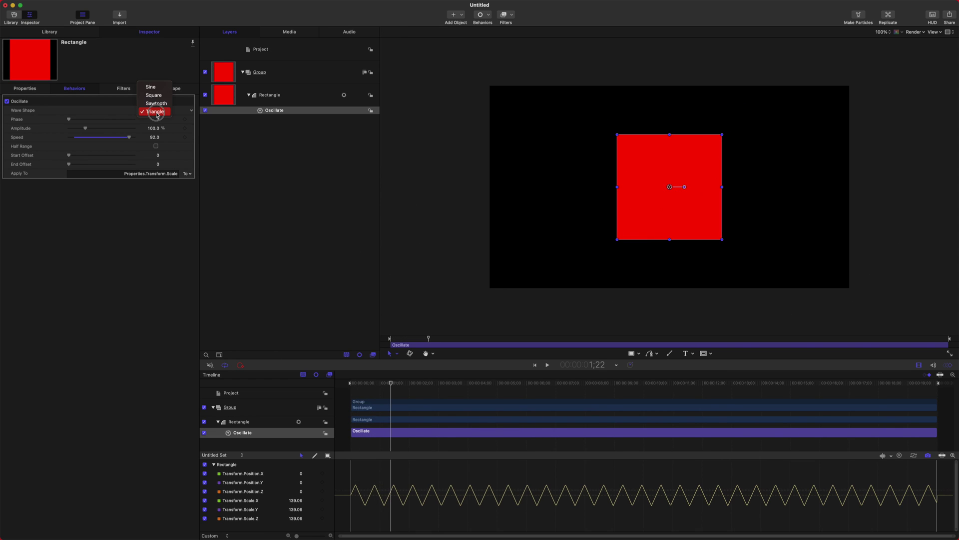
{"action": "left_click", "coordinate": [155, 86]}
{"action": "left_click", "coordinate": [302, 176]}
{"action": "left_click", "coordinate": [298, 109]}
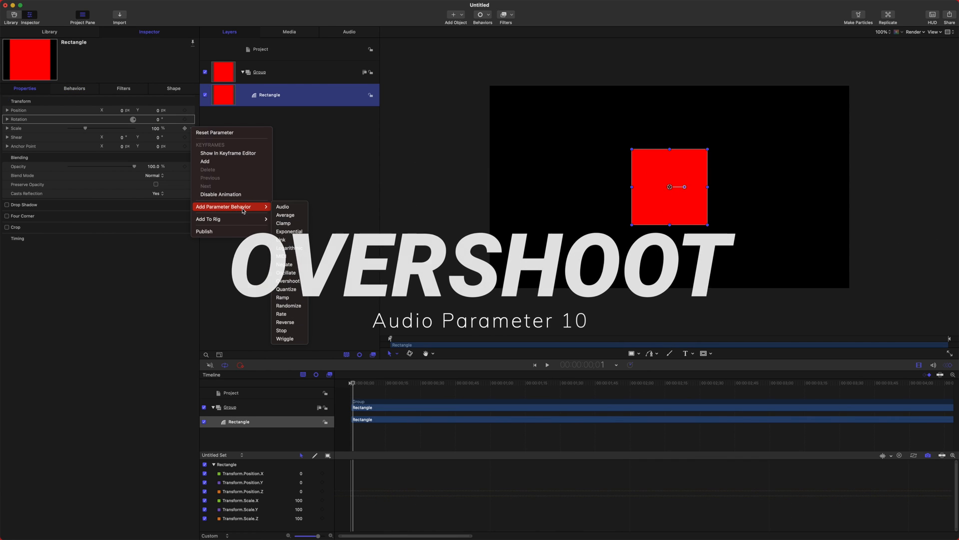
- Add an Overshoot behavior to Scale and trim it to end at frame 31
{"action": "left_click", "coordinate": [294, 280]}
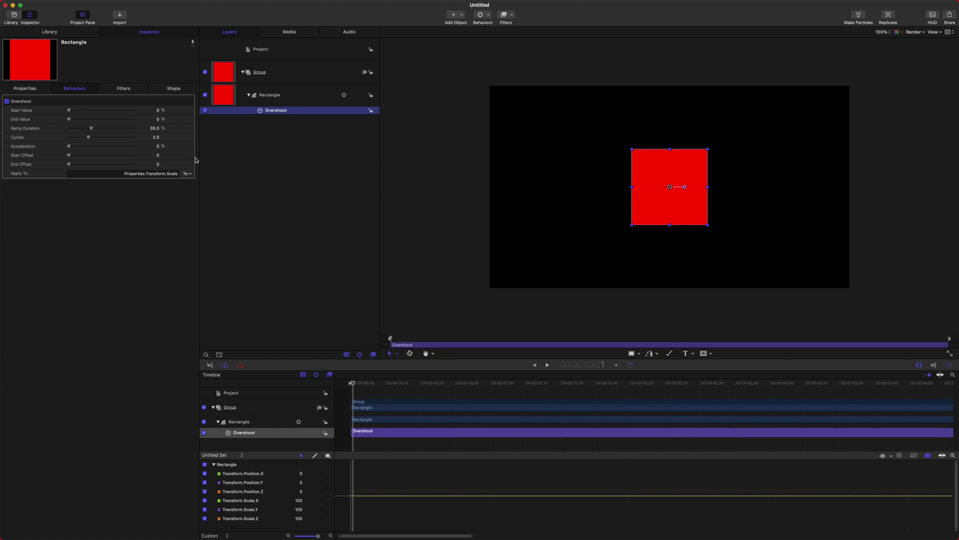
{"action": "left_click_drag", "start_coordinate": [380, 384], "coordinate": [400, 389]}
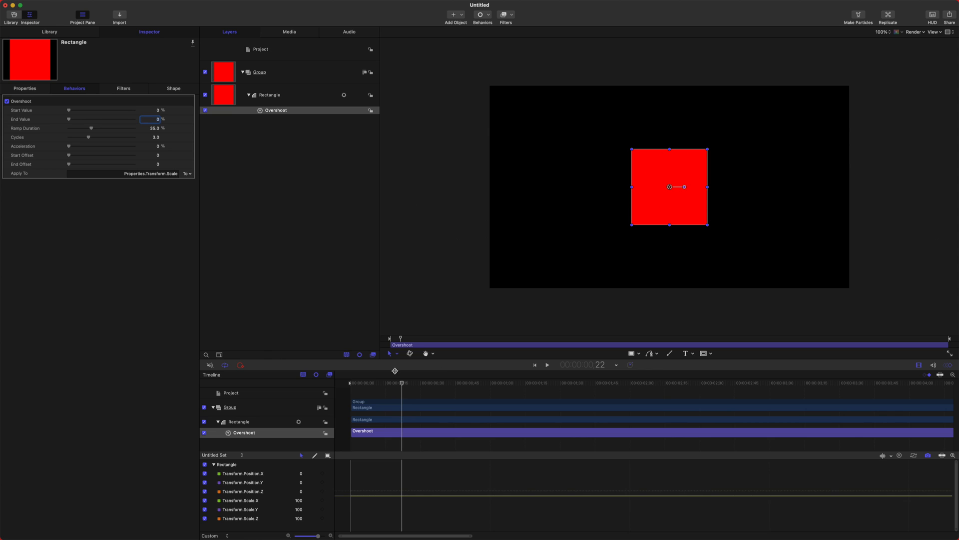
{"action": "left_click_drag", "start_coordinate": [388, 385], "coordinate": [423, 389]}
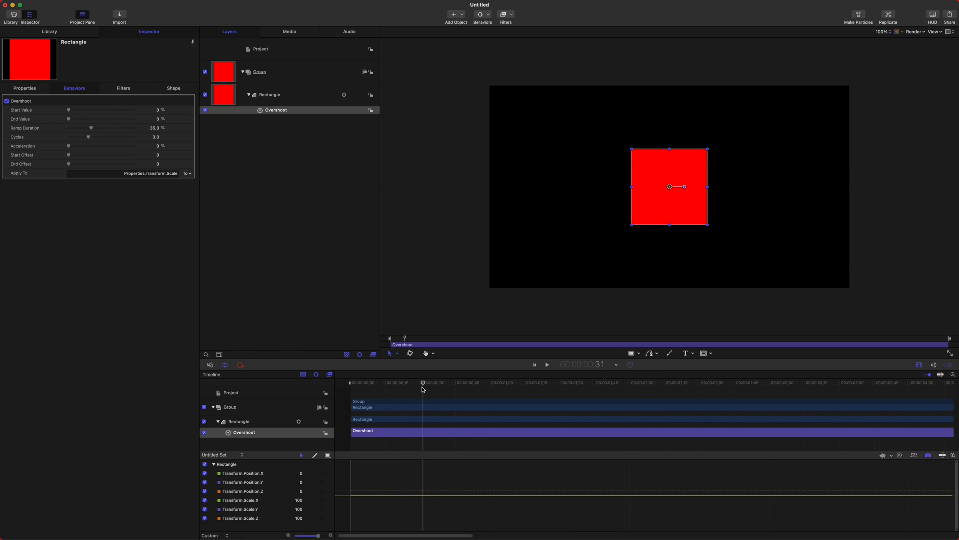
{"action": "key", "text": "o"}
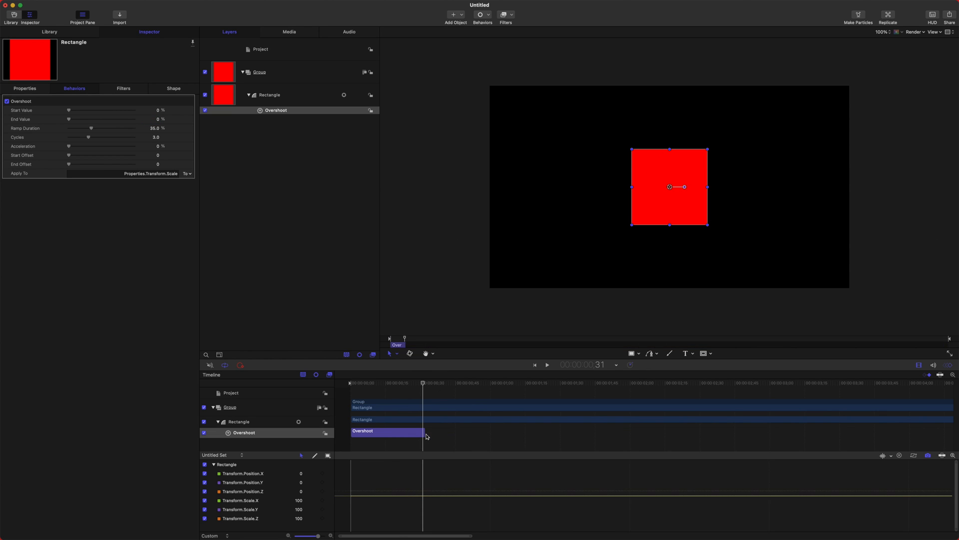
- Set the Overshoot start value to -100% and scrub forward to see the scale bounce
{"action": "left_click", "coordinate": [351, 383]}
{"action": "type", "text": "-100"}
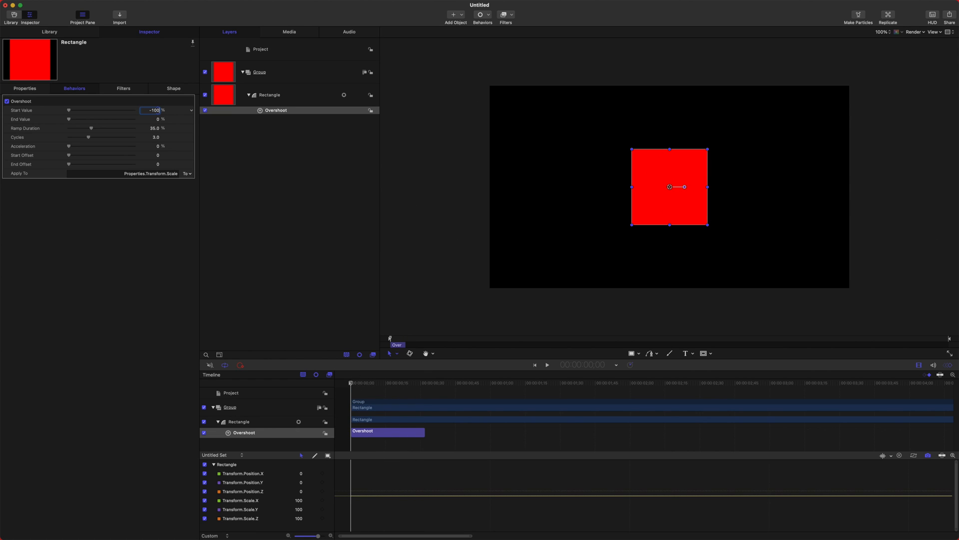
{"action": "key", "text": "Return"}
{"action": "left_click_drag", "start_coordinate": [357, 386], "coordinate": [381, 385]}
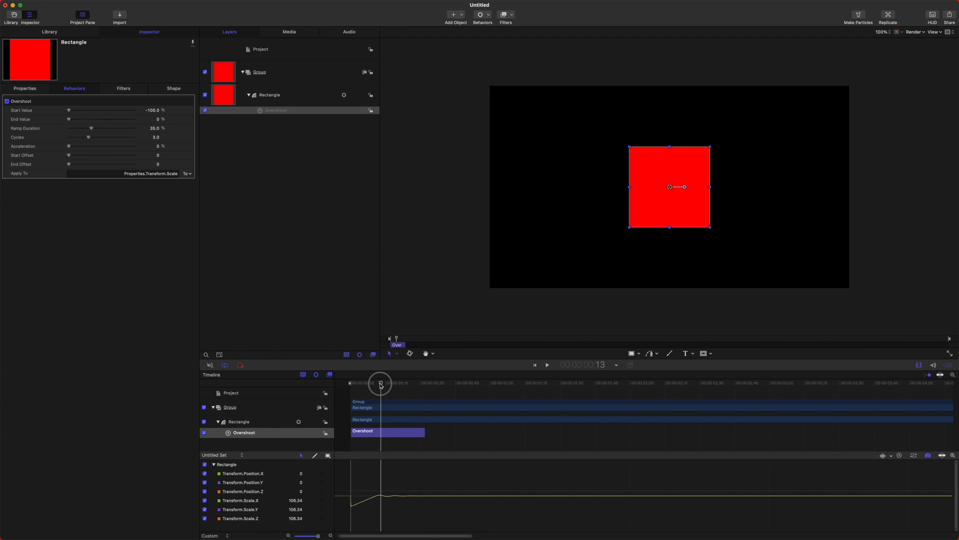
{"action": "left_click", "coordinate": [330, 188]}
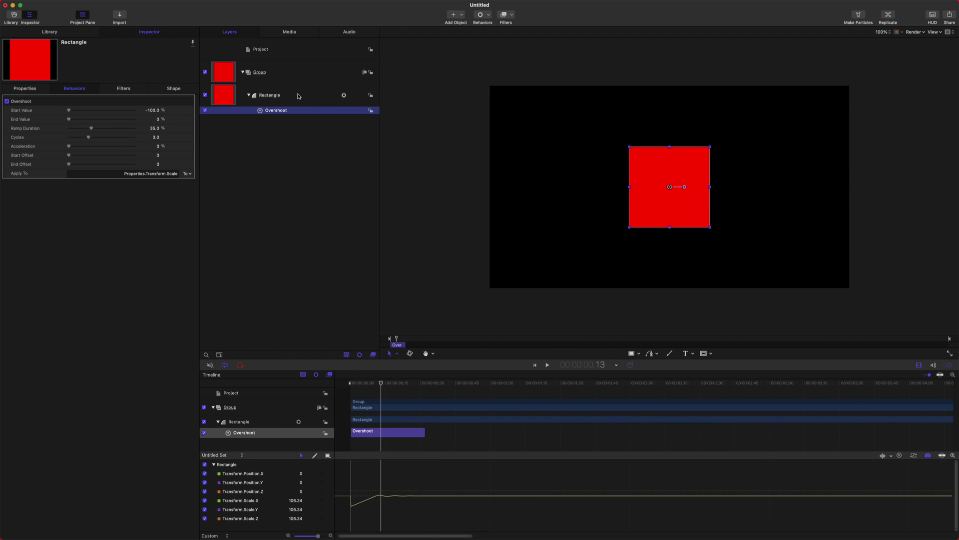
- Switch between the Rectangle layer's scale and the Overshoot behavior's settings to compare them
{"action": "left_click", "coordinate": [268, 97]}
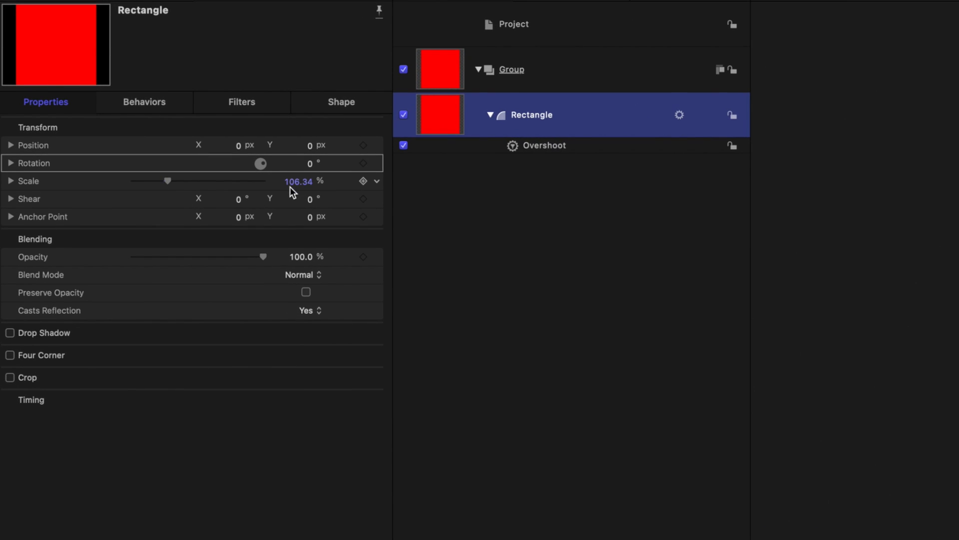
{"action": "left_click", "coordinate": [610, 145]}
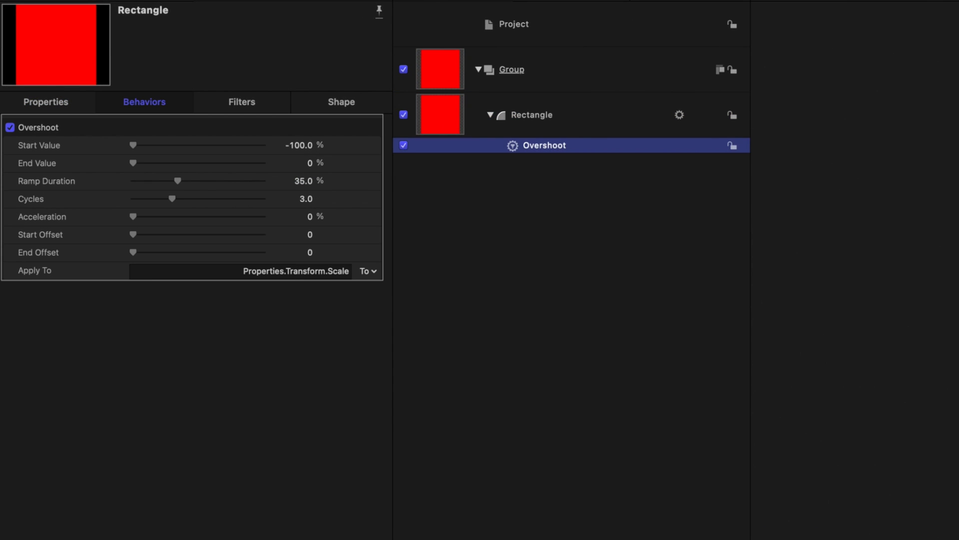
{"action": "left_click", "coordinate": [465, 110]}
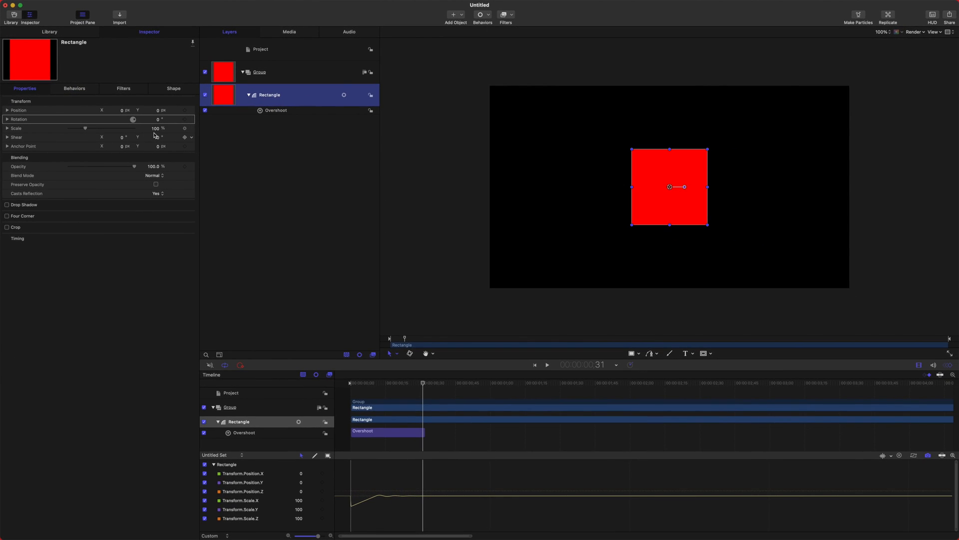
{"action": "left_click", "coordinate": [297, 111]}
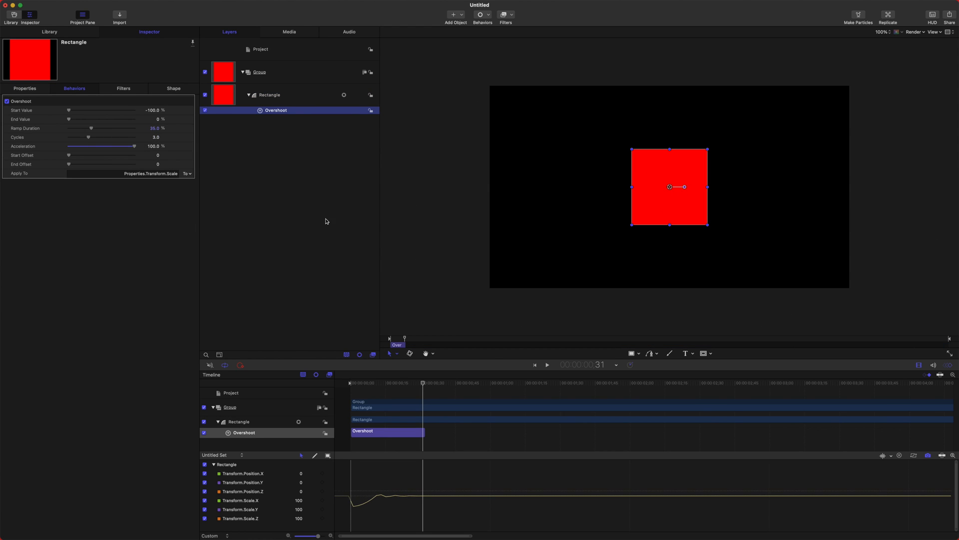
{"action": "left_click", "coordinate": [379, 387]}
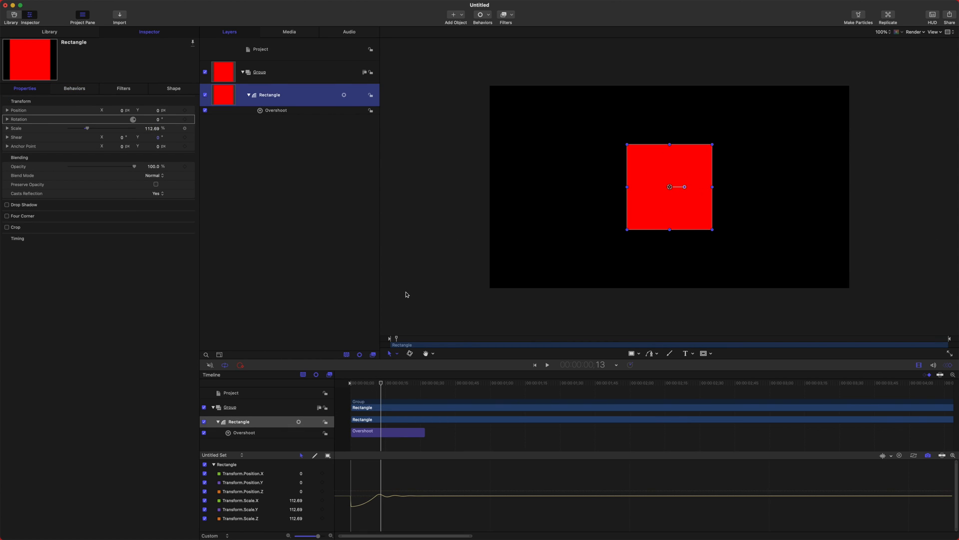
{"action": "left_click", "coordinate": [312, 112]}
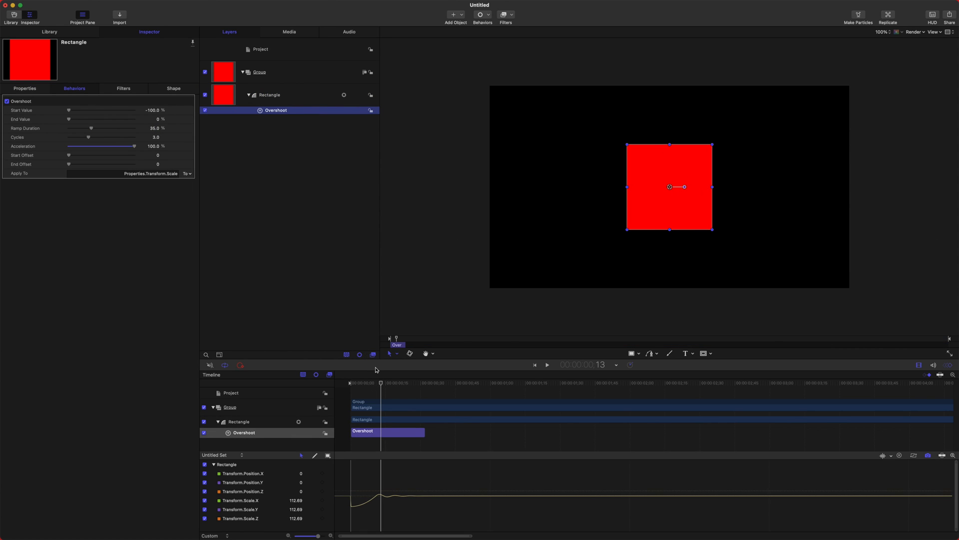
- Play the overshoot scale-up, return to the start and replay it from the beginning
{"action": "left_click", "coordinate": [351, 384]}
{"action": "key", "text": "space"}
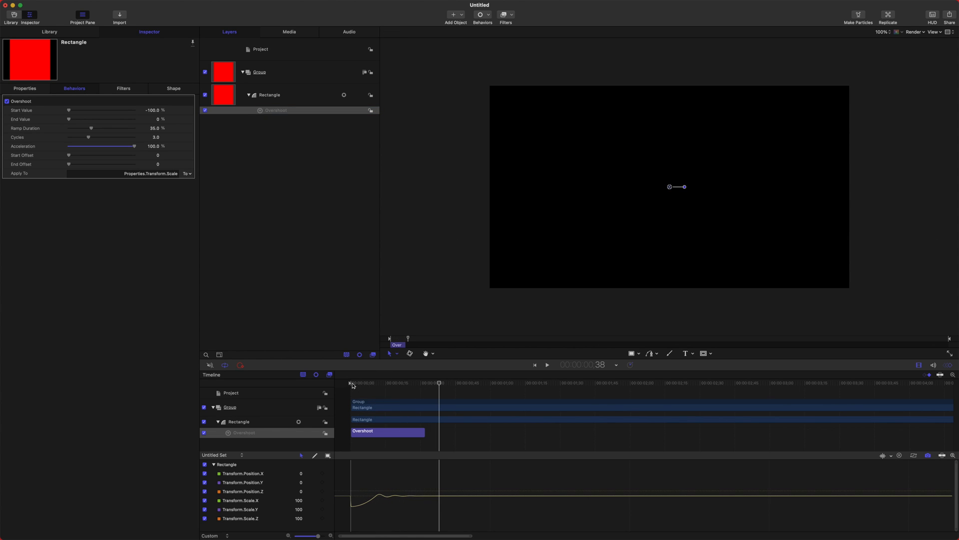
{"action": "key", "text": "space"}
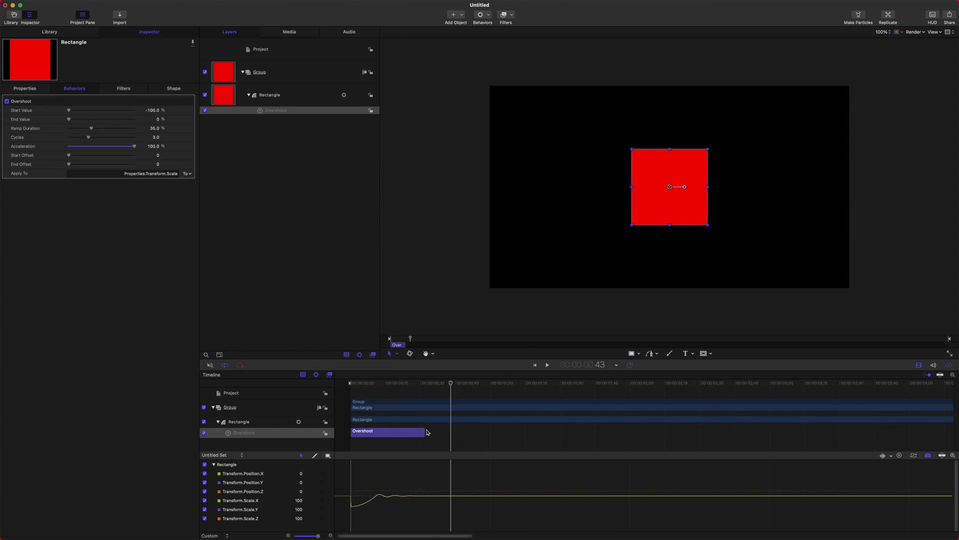
{"action": "key", "text": "Home"}
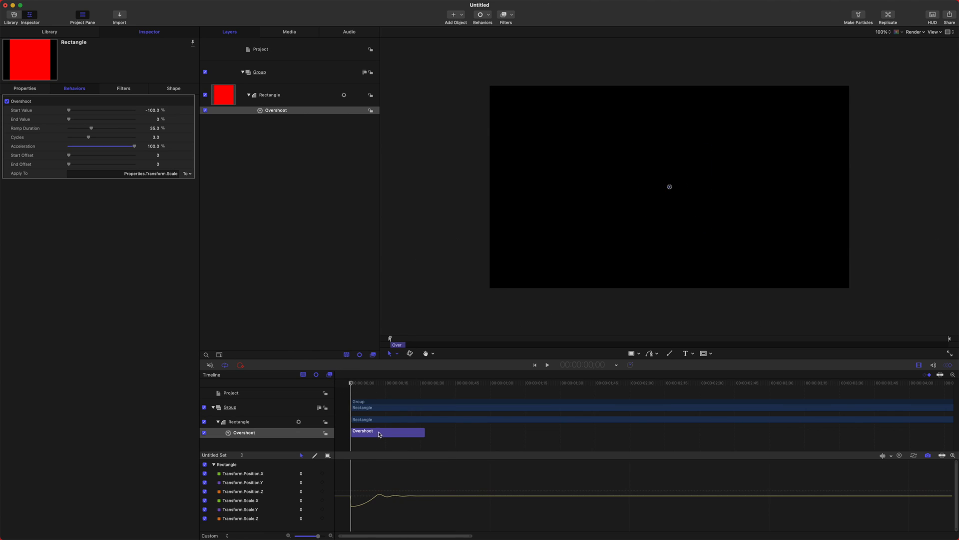
{"action": "key", "text": "space"}
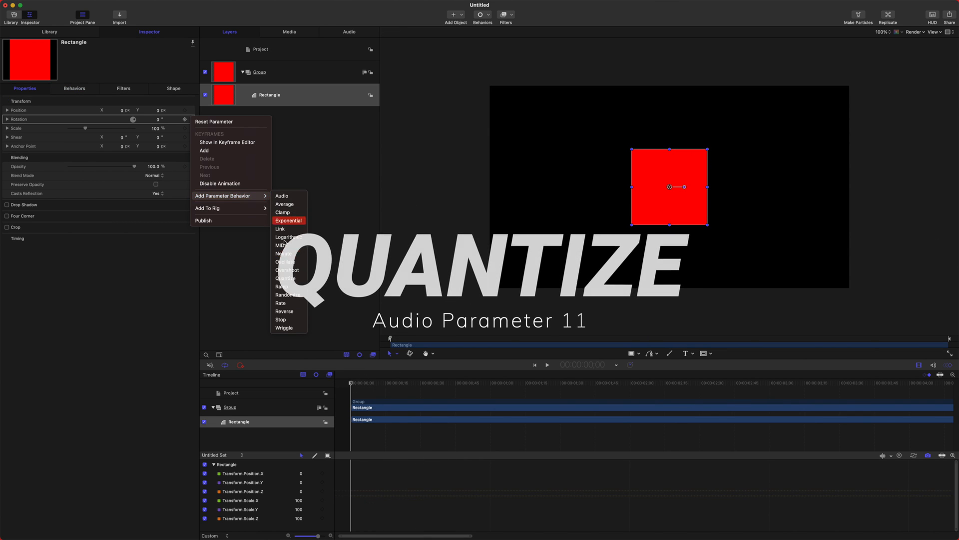
- Add a Quantize behavior and record a wandering drag of the rectangle during playback
{"action": "left_click", "coordinate": [293, 279]}
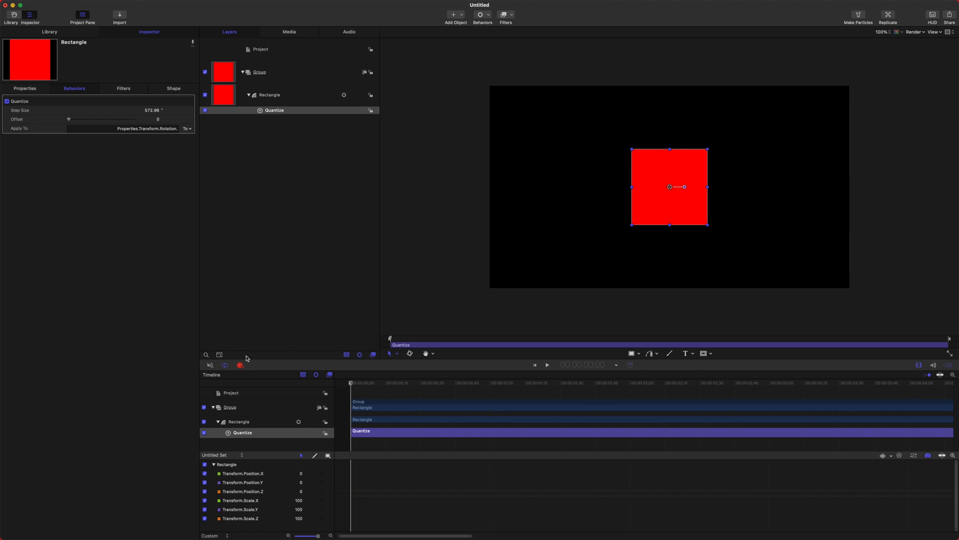
{"action": "key", "text": "space"}
{"action": "mouse_move", "coordinate": [647, 195]}
{"action": "left_mouse_down"}
{"action": "mouse_move", "coordinate": [591, 143]}
{"action": "mouse_move", "coordinate": [673, 243]}
{"action": "left_mouse_up"}
{"action": "key", "text": "space"}
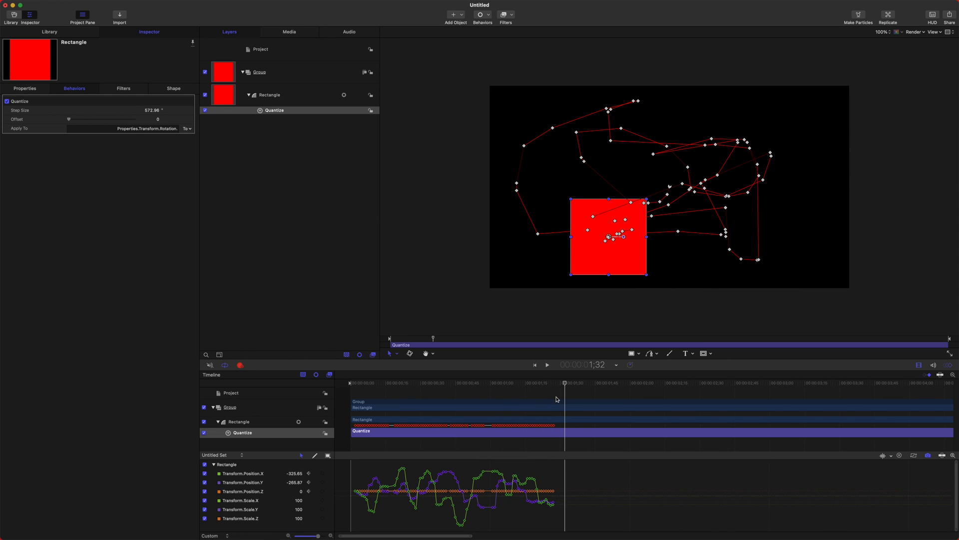
{"action": "left_click_drag", "start_coordinate": [565, 383], "coordinate": [350, 384]}
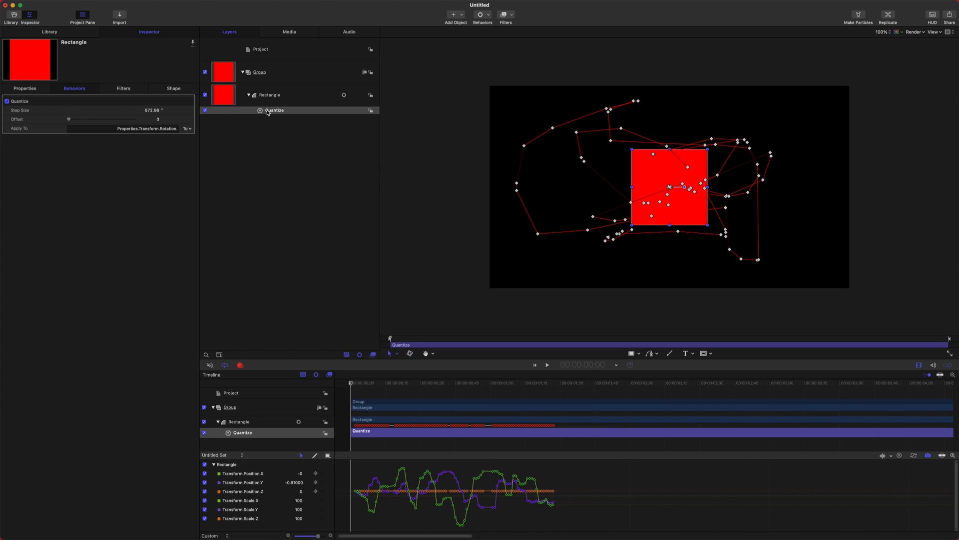
- Apply Quantize to Transform.Position and raise the step size to 214
{"action": "left_click", "coordinate": [187, 128]}
{"action": "mouse_move", "coordinate": [196, 136]}
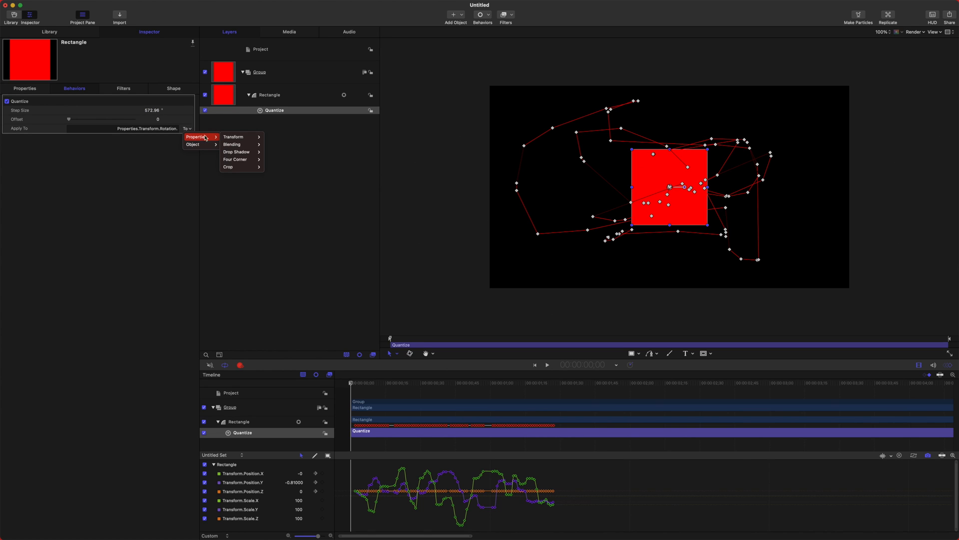
{"action": "left_click", "coordinate": [316, 140]}
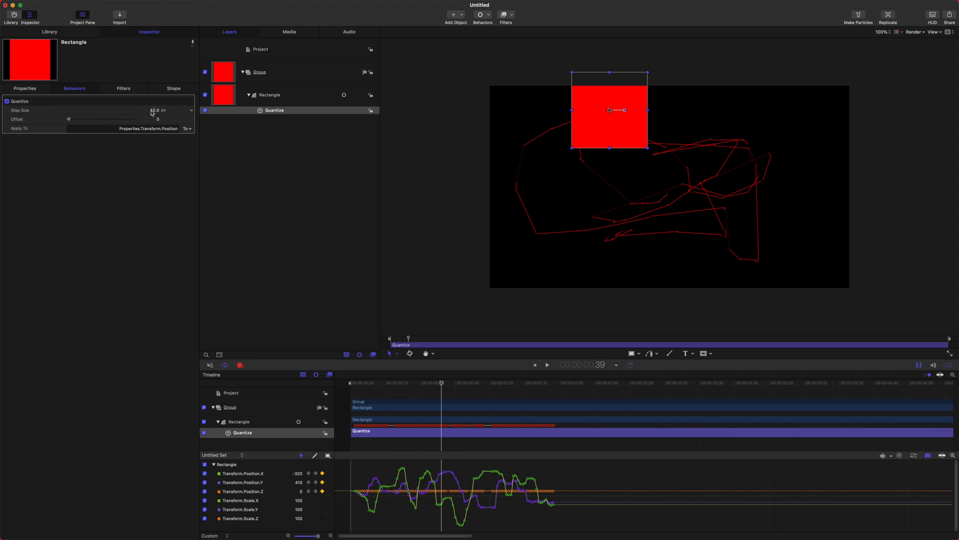
{"action": "left_click_drag", "start_coordinate": [153, 111], "coordinate": [351, 352]}
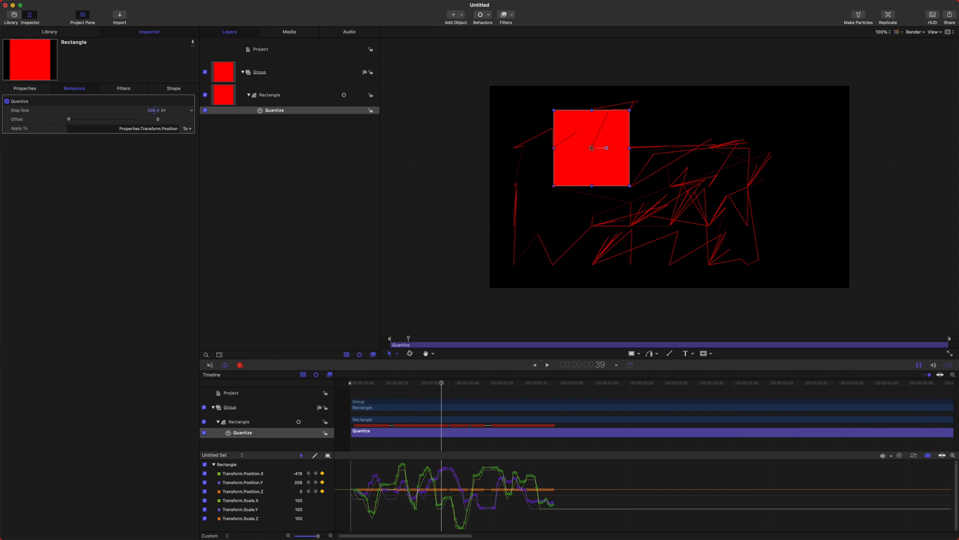
- Play the quantized jagged motion from the start and reselect the Quantize behavior
{"action": "left_click", "coordinate": [363, 382]}
{"action": "key", "text": "space"}
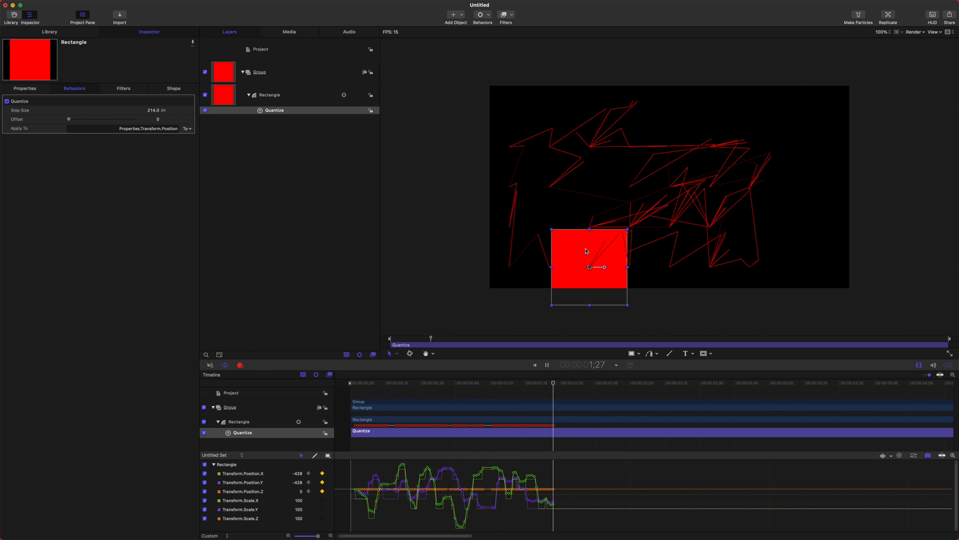
{"action": "left_click", "coordinate": [285, 110]}
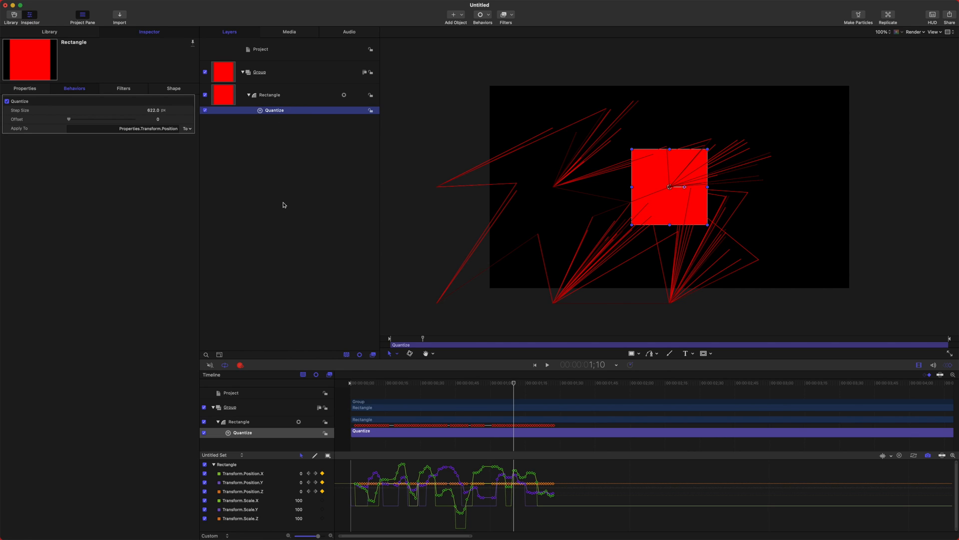
{"action": "left_click", "coordinate": [282, 111]}
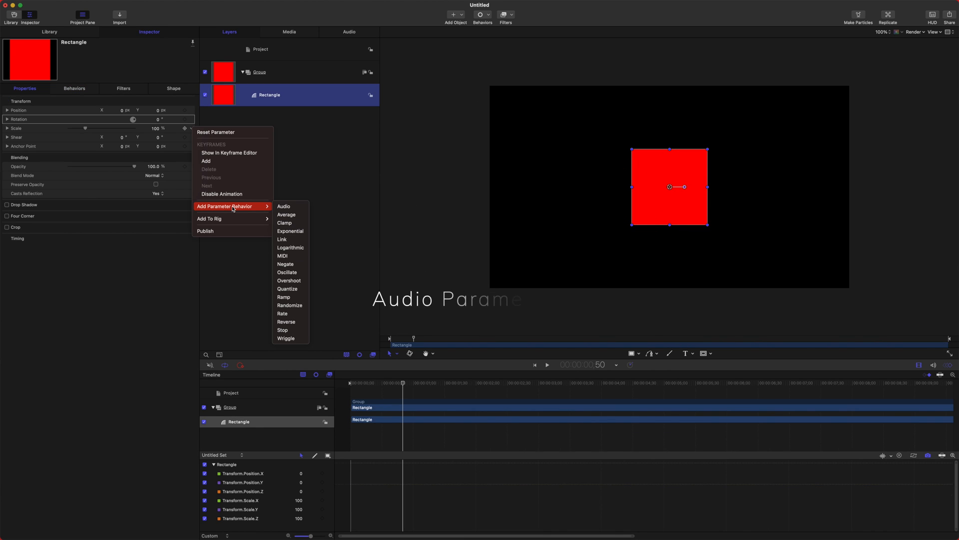
- Add a Ramp behavior to Scale with start value -100% and scrub through the growth
{"action": "left_click", "coordinate": [286, 296]}
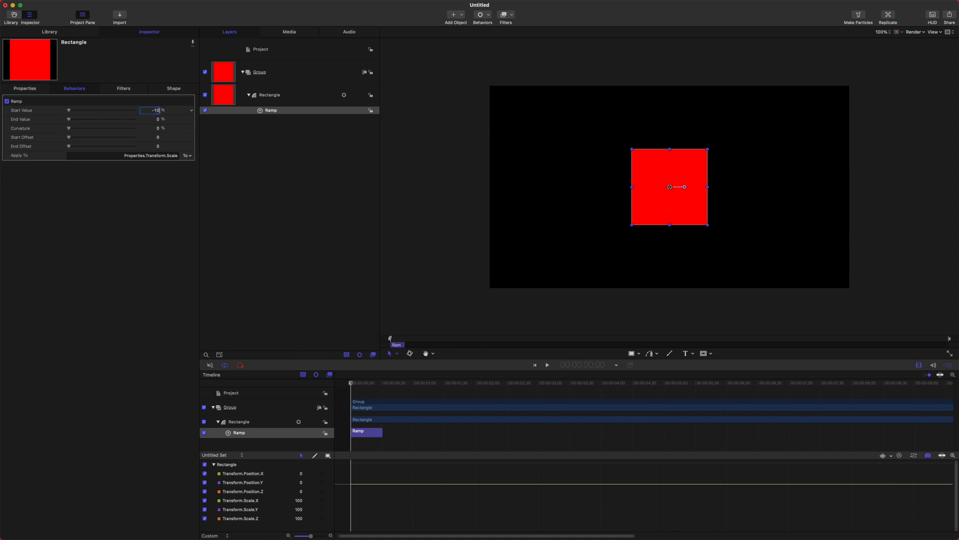
{"action": "type", "text": "0.0"}
{"action": "key", "text": "Return"}
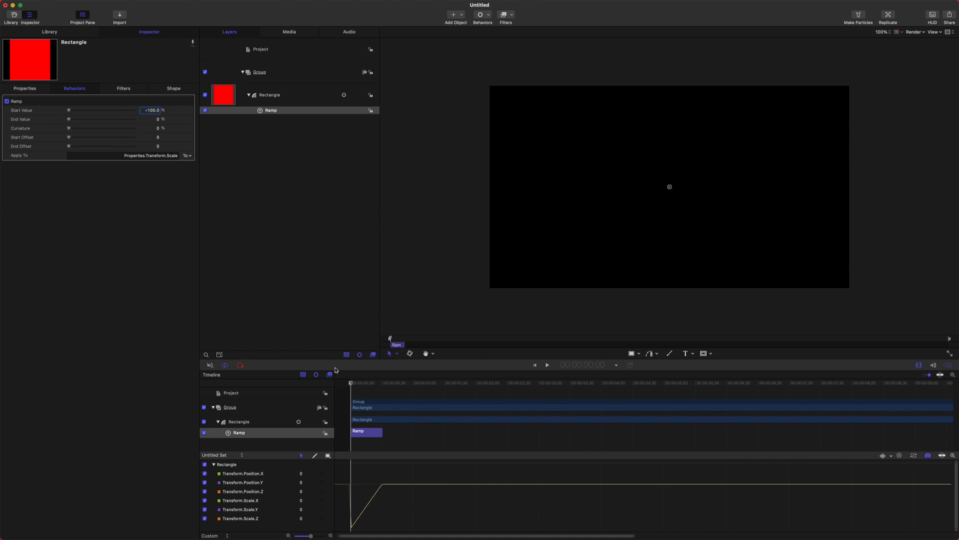
{"action": "left_click_drag", "start_coordinate": [358, 385], "coordinate": [382, 384]}
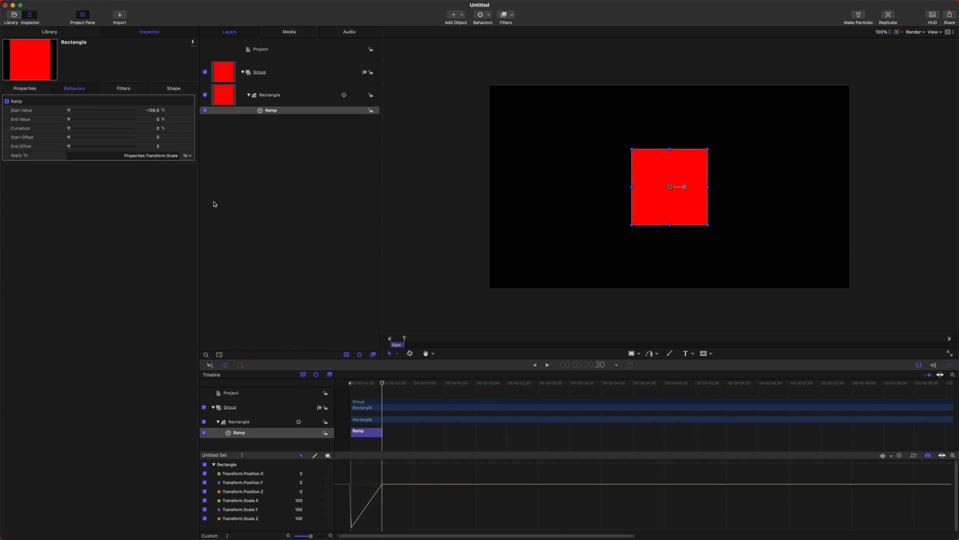
- Set the Ramp curvature to 100% and play the eased growth animation repeatedly
{"action": "left_click_drag", "start_coordinate": [69, 128], "coordinate": [133, 128]}
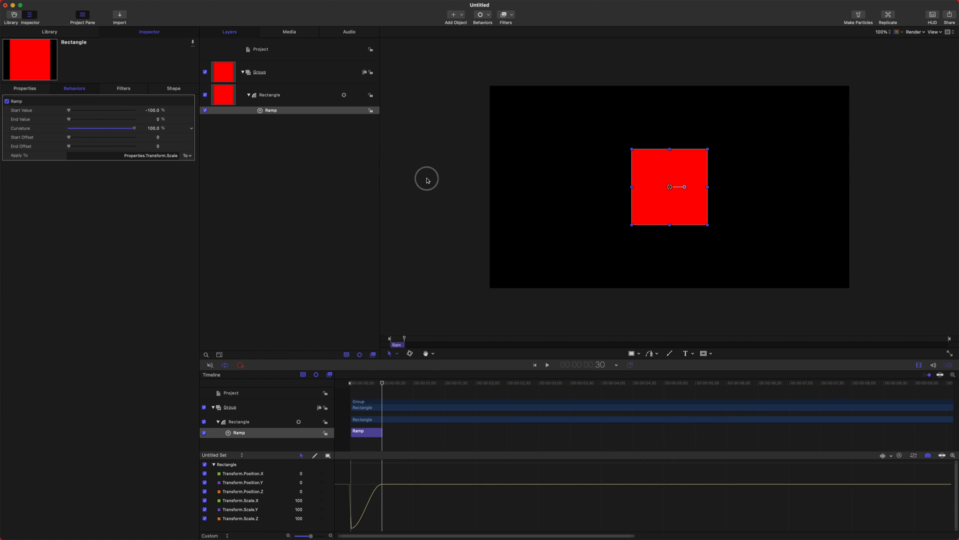
{"action": "left_click_drag", "start_coordinate": [364, 385], "coordinate": [349, 386]}
{"action": "key", "text": "space"}
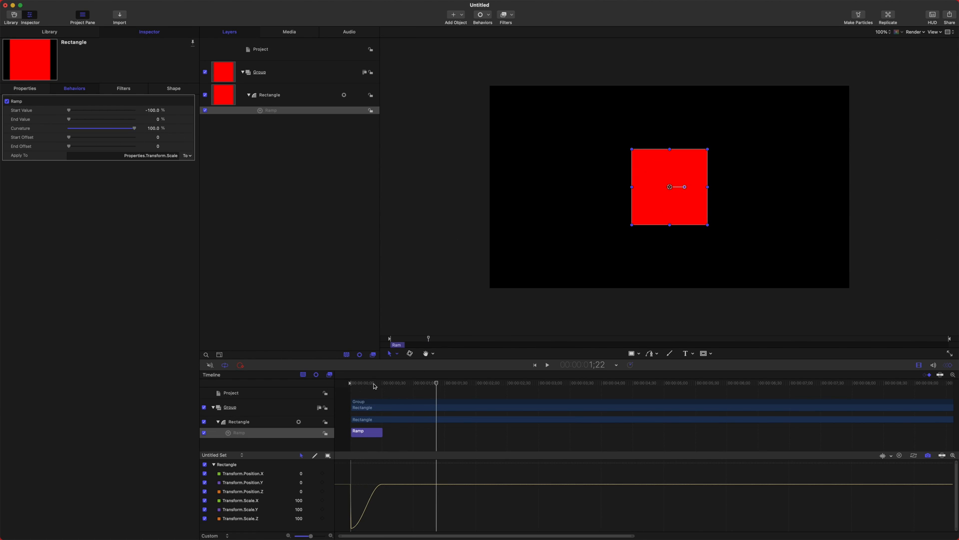
{"action": "left_click", "coordinate": [351, 382]}
{"action": "key", "text": "space"}
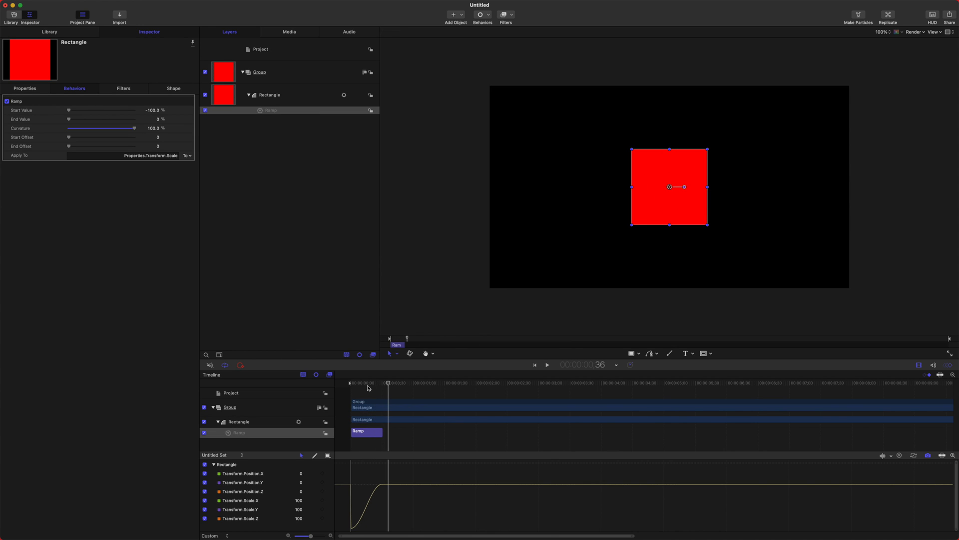
{"action": "mouse_move", "coordinate": [368, 387]}
{"action": "left_mouse_down"}
{"action": "mouse_move", "coordinate": [377, 391]}
{"action": "mouse_move", "coordinate": [349, 385]}
{"action": "left_mouse_up"}
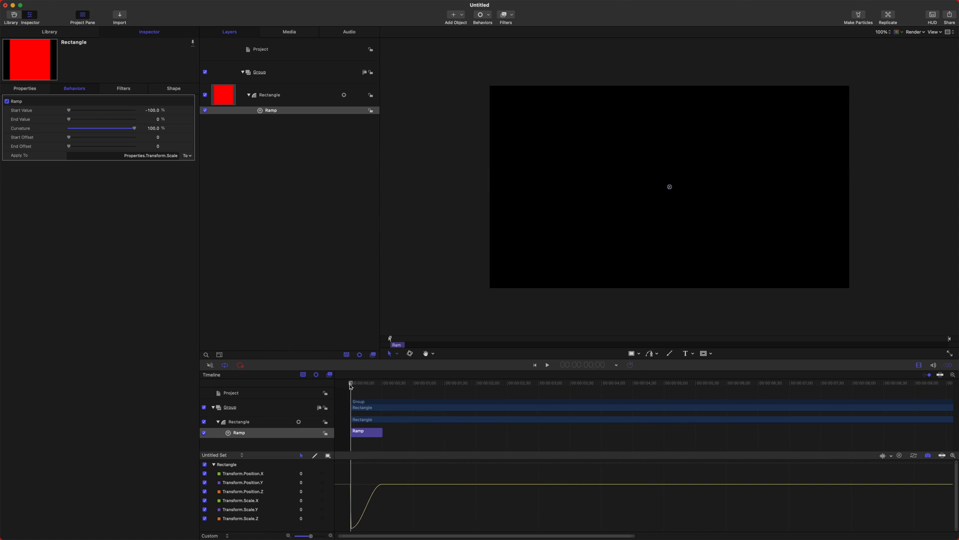
{"action": "key", "text": "space"}
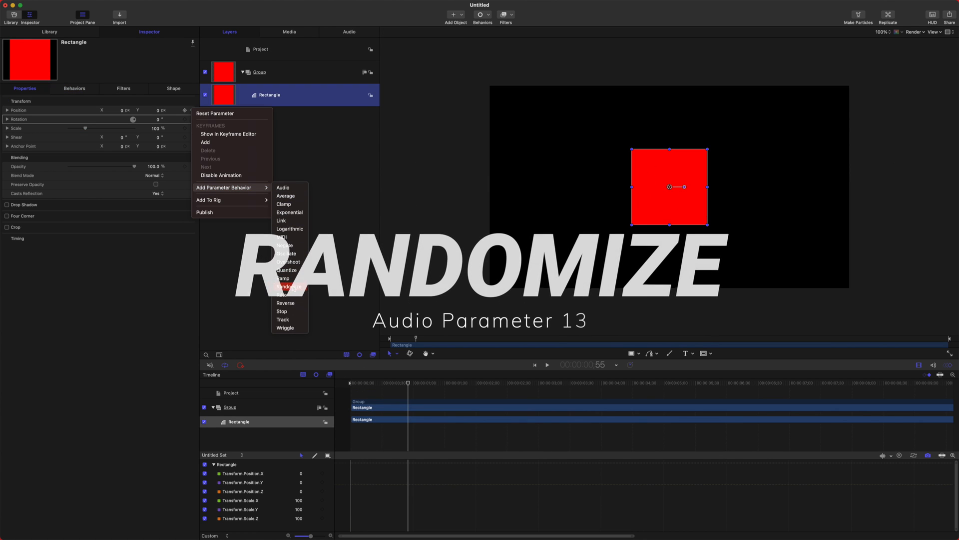
- Add Randomize to Position with amount 100 in Add and Subtract mode and play the jitter
{"action": "left_click", "coordinate": [288, 286]}
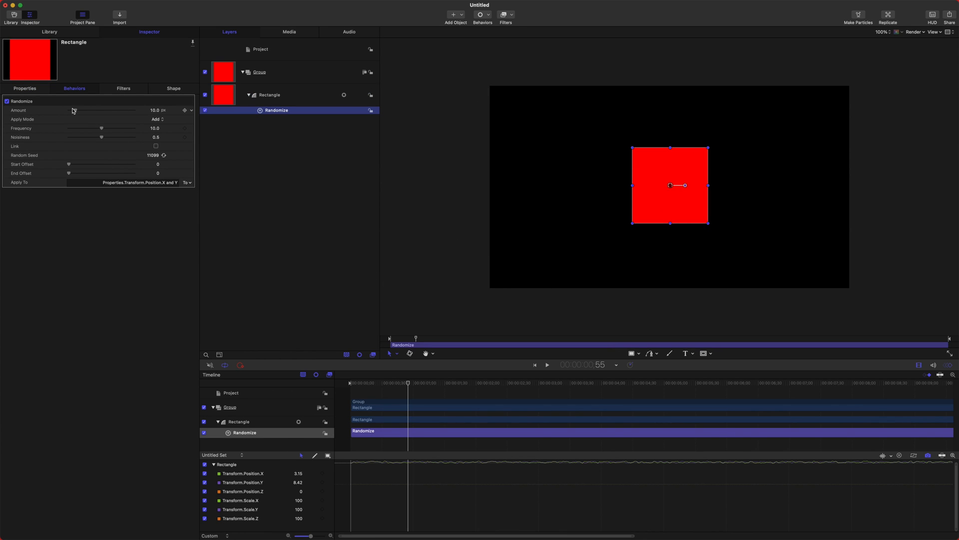
{"action": "left_click_drag", "start_coordinate": [75, 110], "coordinate": [165, 110]}
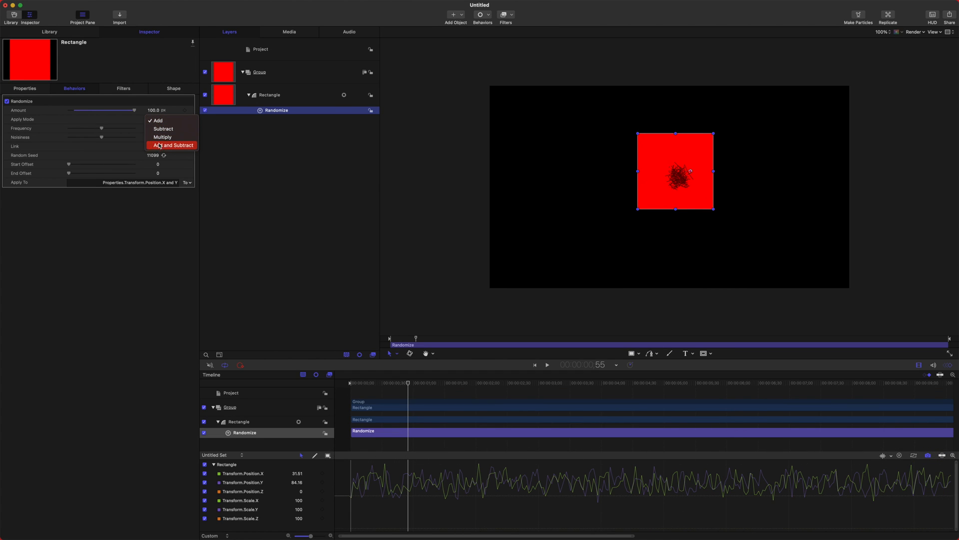
{"action": "left_click", "coordinate": [159, 145]}
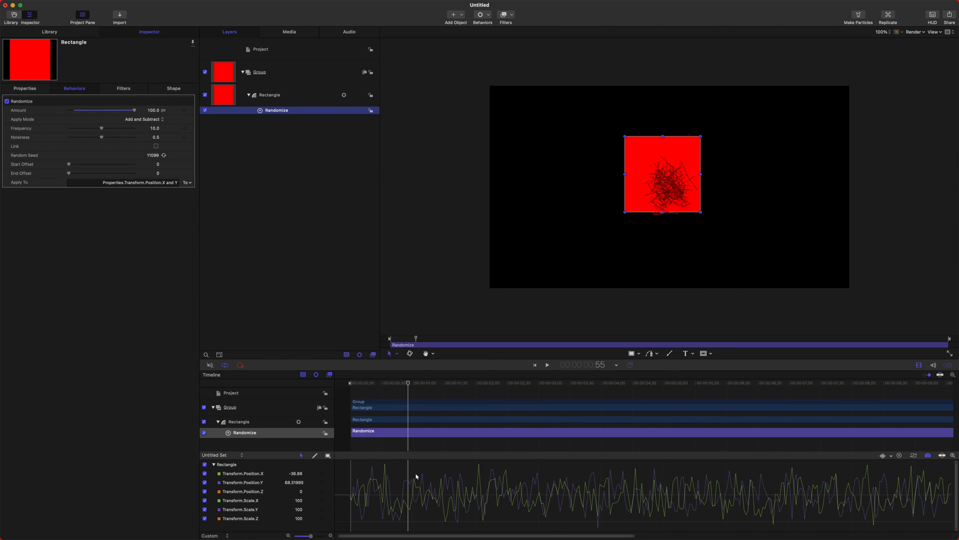
{"action": "key", "text": "space"}
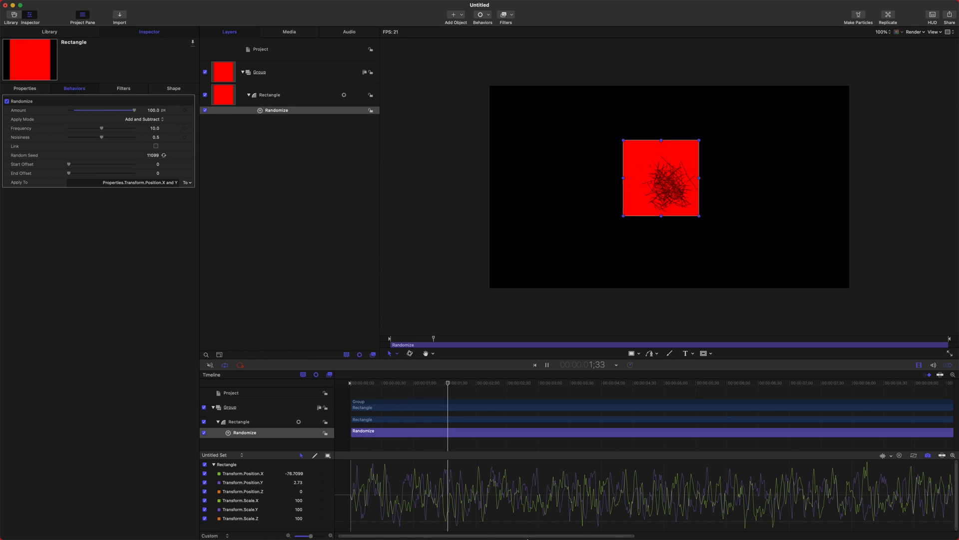
{"action": "key", "text": "space"}
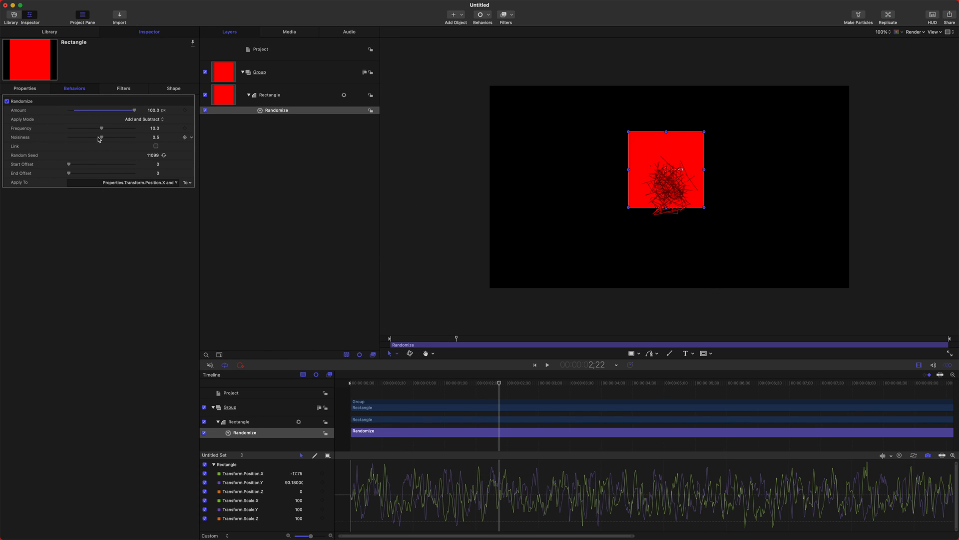
- Lower frequency to 1.0 and noisiness to 0.1 and replay the calmer wandering from the start
{"action": "left_click_drag", "start_coordinate": [99, 137], "coordinate": [72, 129]}
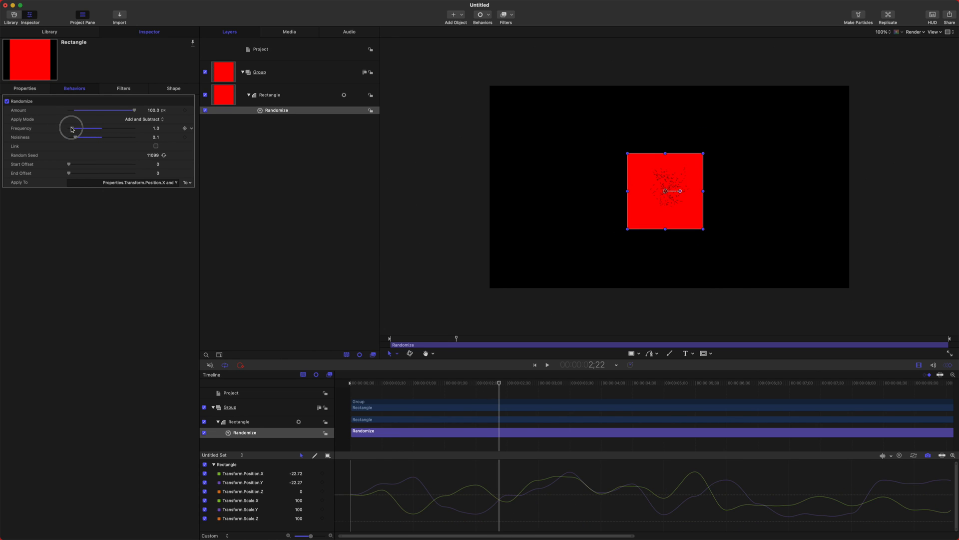
{"action": "key", "text": "Home"}
{"action": "key", "text": "space"}
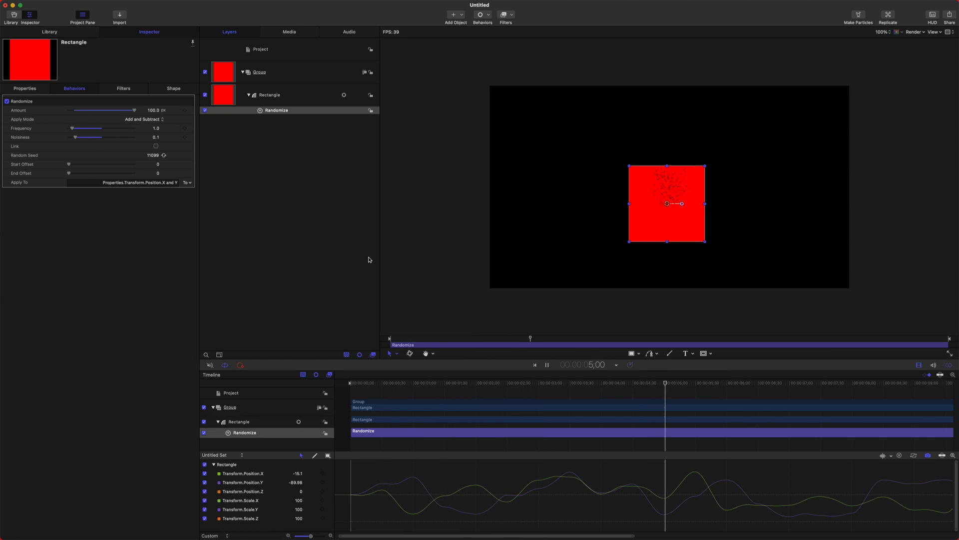
{"action": "key", "text": "space"}
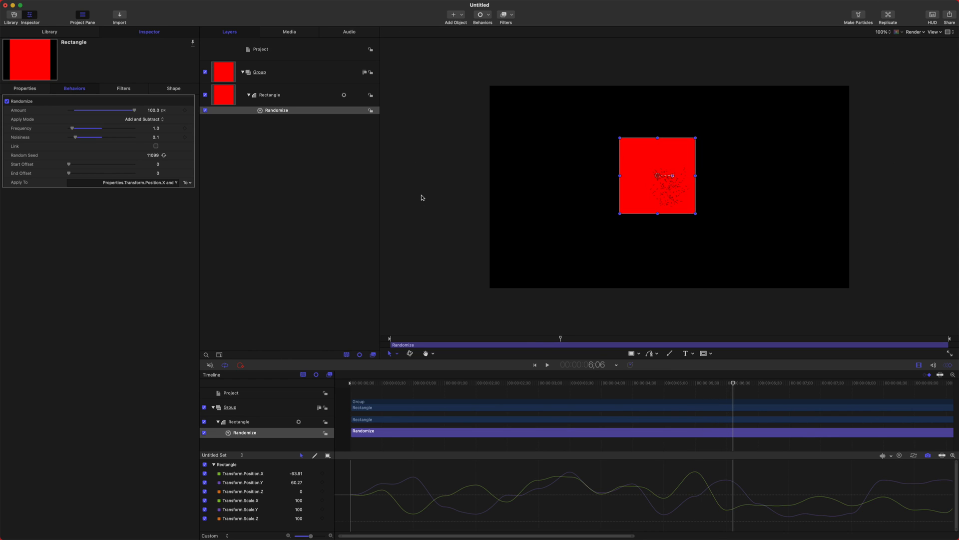
{"action": "left_click", "coordinate": [500, 385]}
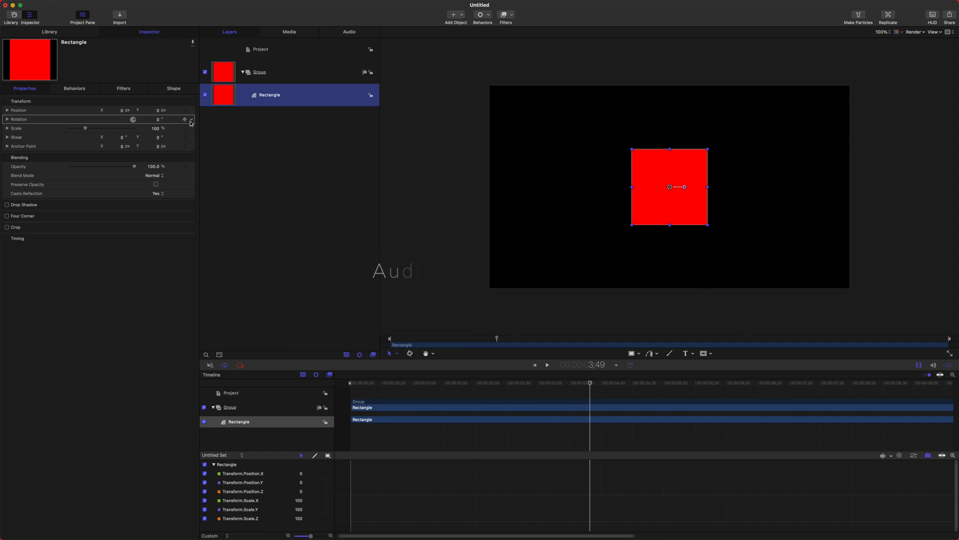
- Apply a Rate behavior to the rectangle's Z rotation and play the resulting spin
{"action": "left_click", "coordinate": [192, 120]}
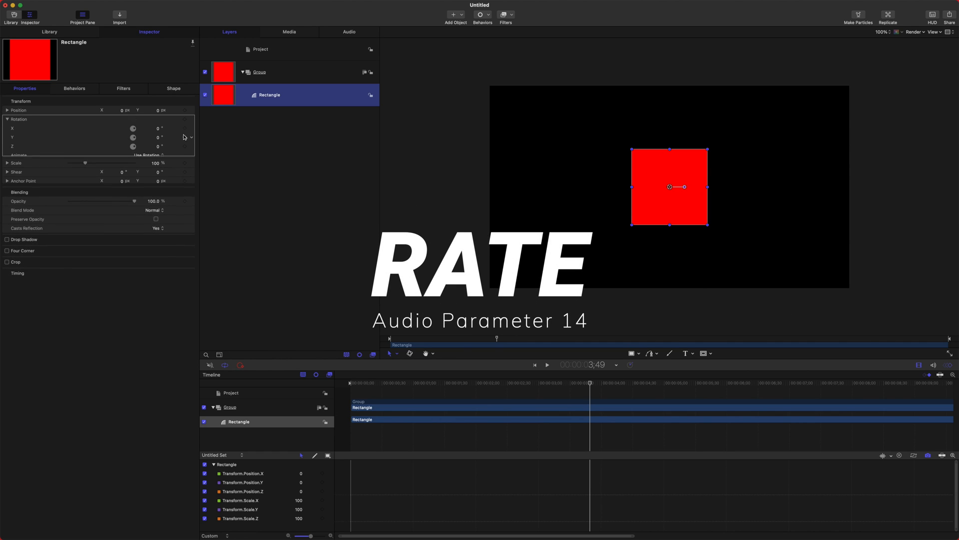
{"action": "right_click", "coordinate": [193, 147]}
{"action": "mouse_move", "coordinate": [227, 223]}
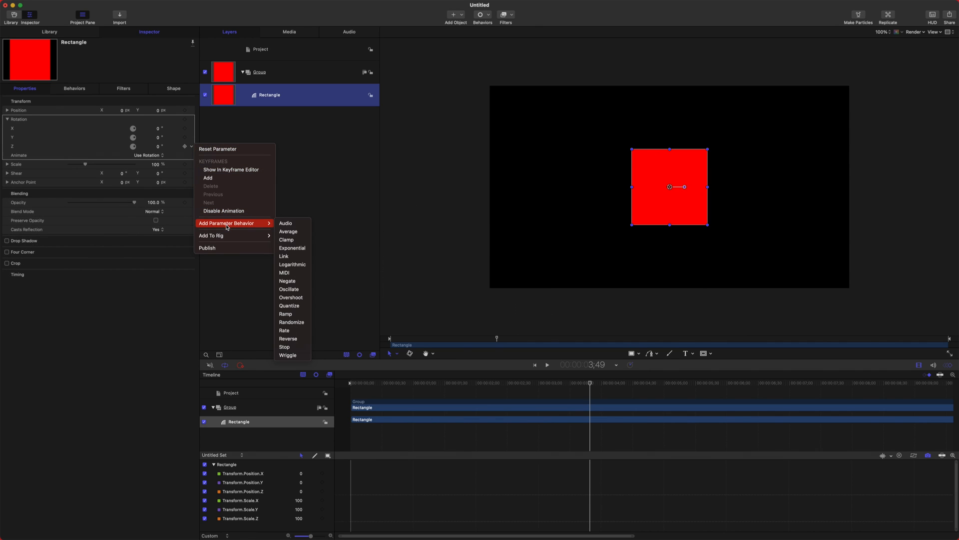
{"action": "left_click", "coordinate": [285, 330]}
{"action": "left_click_drag", "start_coordinate": [360, 384], "coordinate": [346, 384]}
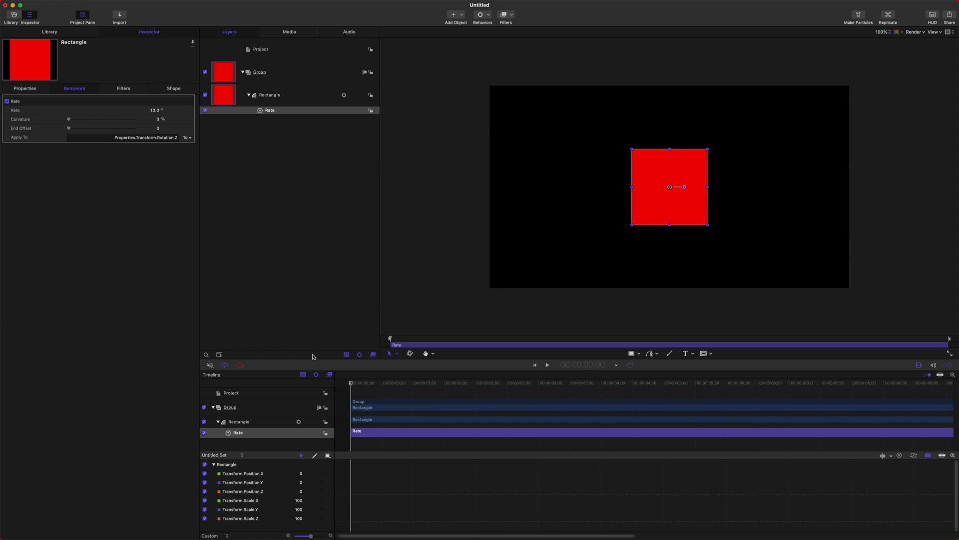
{"action": "key", "text": "space"}
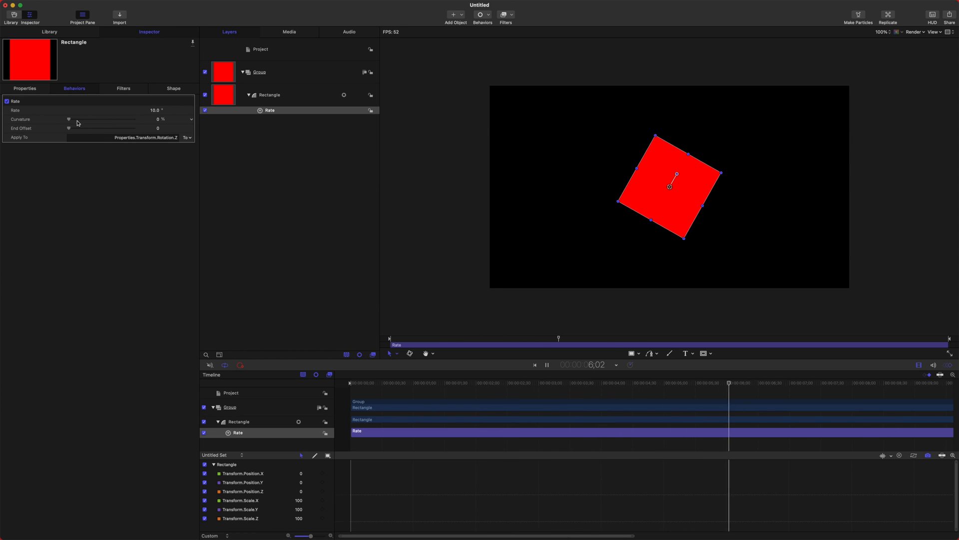
- Raise the Rate behavior's Curvature to 100% and review the eased rotation curve from frame 0
{"action": "left_click_drag", "start_coordinate": [68, 118], "coordinate": [97, 119]}
{"action": "left_click_drag", "start_coordinate": [187, 124], "coordinate": [189, 123]}
{"action": "left_click", "coordinate": [350, 382]}
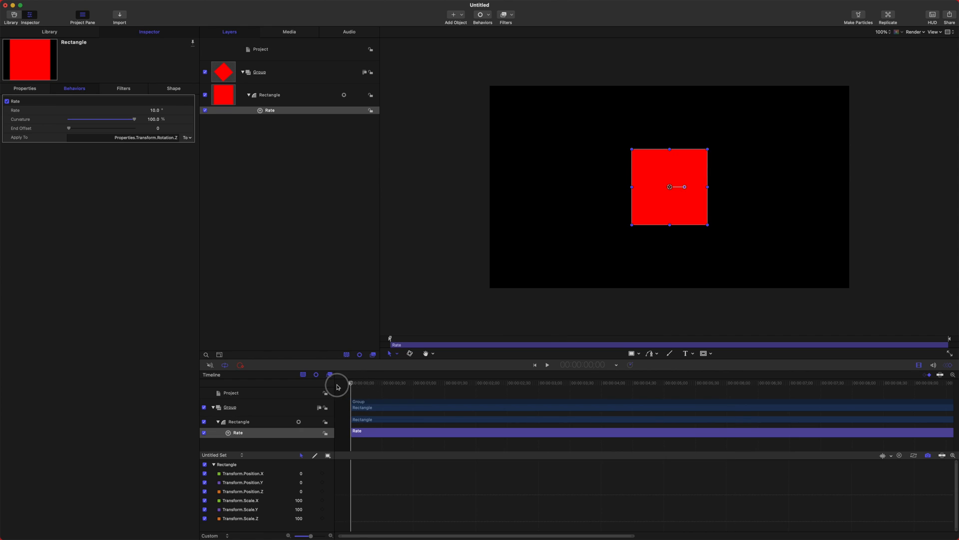
{"action": "left_click", "coordinate": [285, 98]}
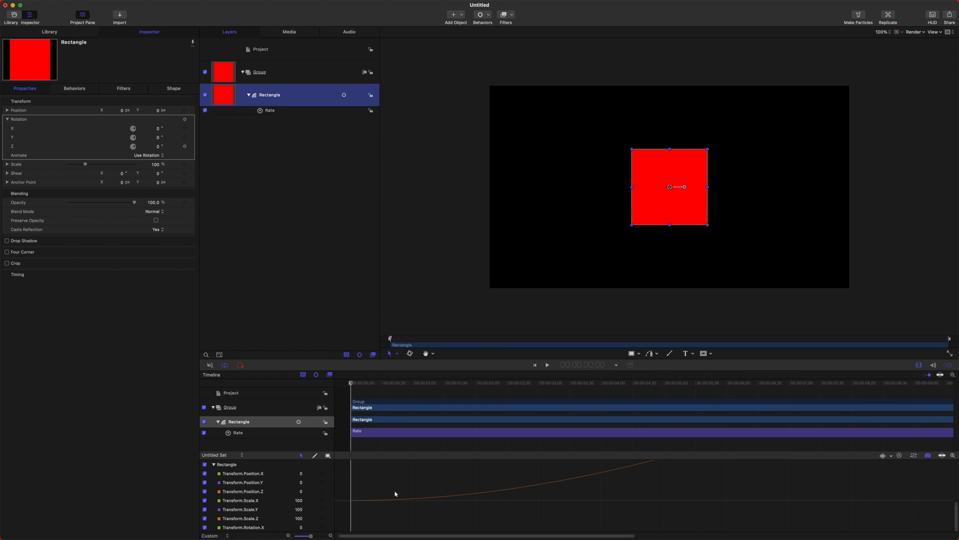
{"action": "left_click_drag", "start_coordinate": [545, 506], "coordinate": [853, 476]}
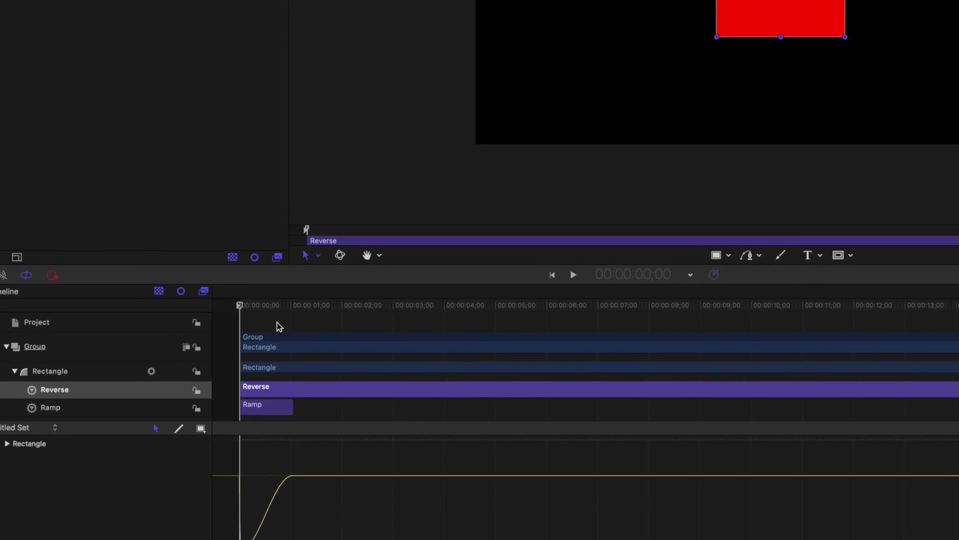
- Trim the Reverse behavior to end near one second, play the scale animation, then extend Reverse beyond the Ramp
{"action": "left_click_drag", "start_coordinate": [352, 384], "coordinate": [362, 384]}
{"action": "left_click_drag", "start_coordinate": [253, 280], "coordinate": [162, 277]}
{"action": "key", "text": "o"}
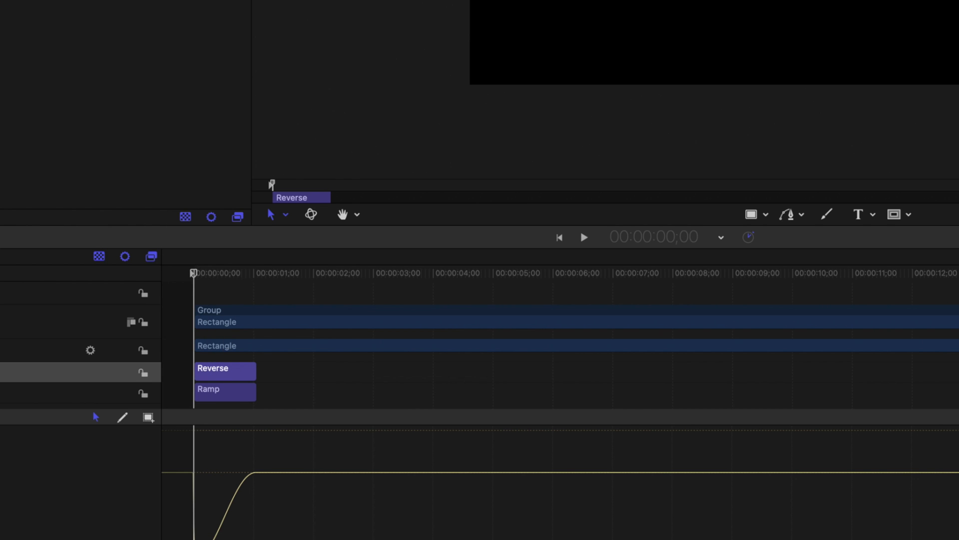
{"action": "left_click", "coordinate": [218, 389]}
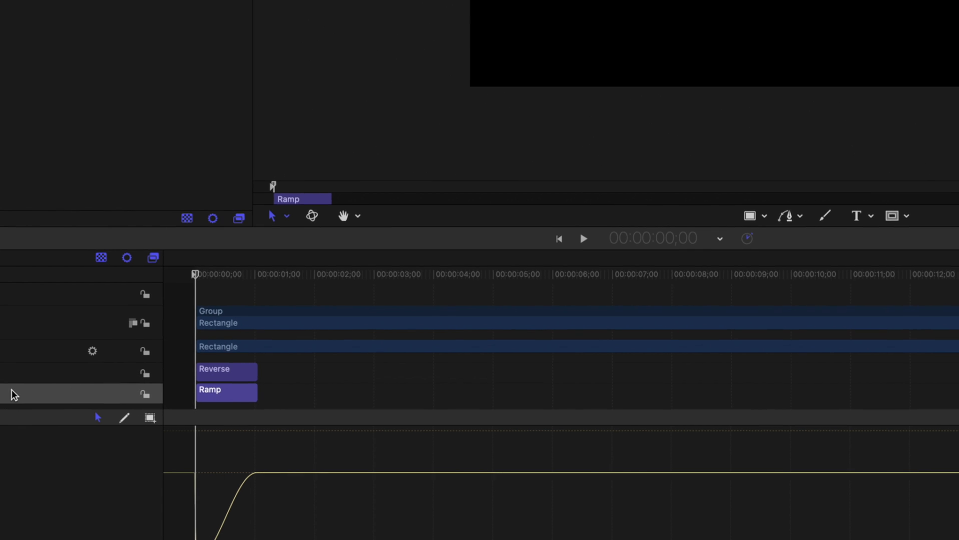
{"action": "key", "text": "space"}
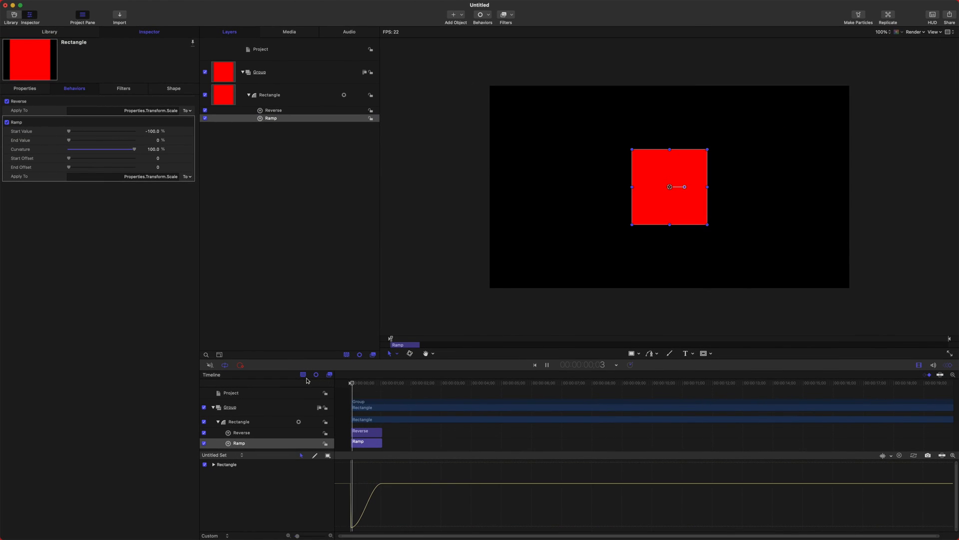
{"action": "key", "text": "space"}
{"action": "left_click_drag", "start_coordinate": [405, 438], "coordinate": [411, 436]}
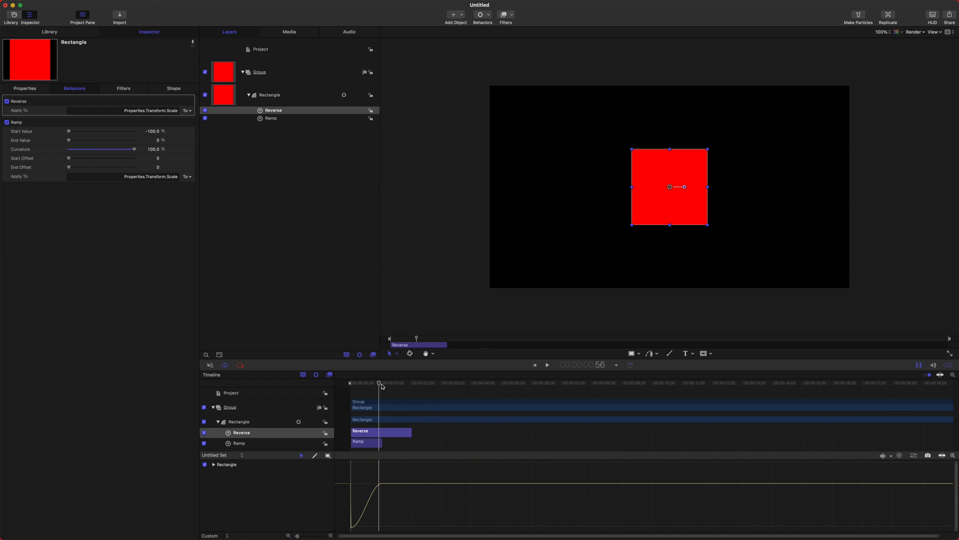
{"action": "left_click_drag", "start_coordinate": [380, 385], "coordinate": [346, 385]}
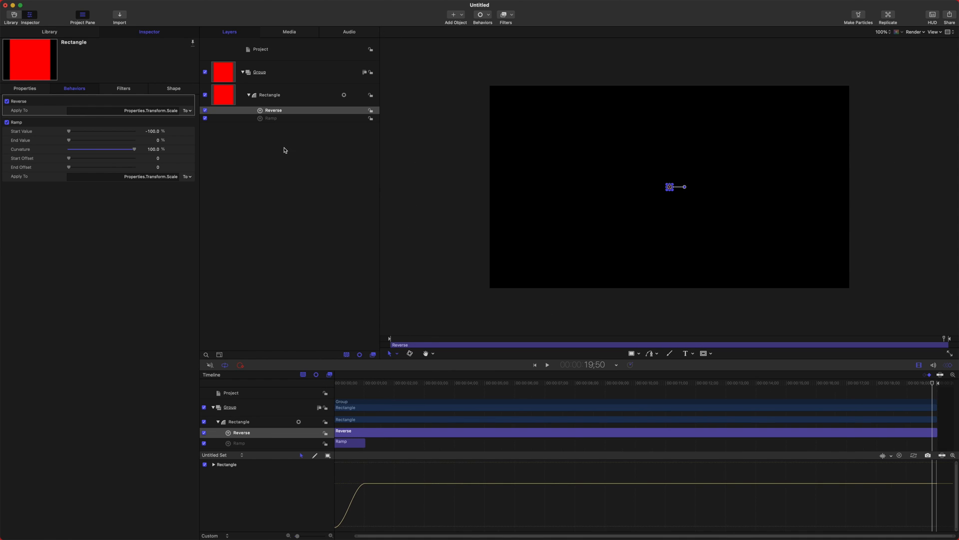
- Delete the Reverse and Ramp behaviors from the rectangle and switch on keyframe recording
{"action": "left_click", "coordinate": [284, 147]}
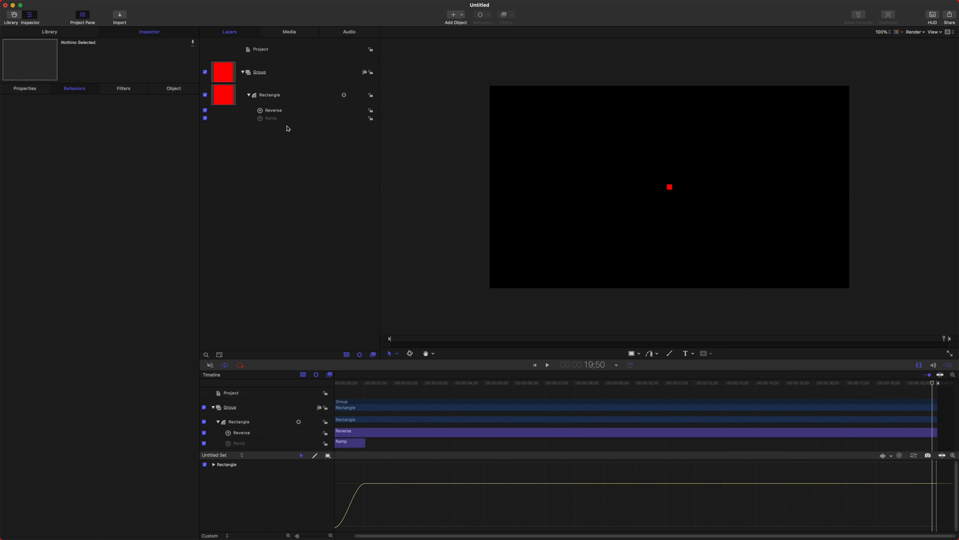
{"action": "left_click", "coordinate": [285, 113]}
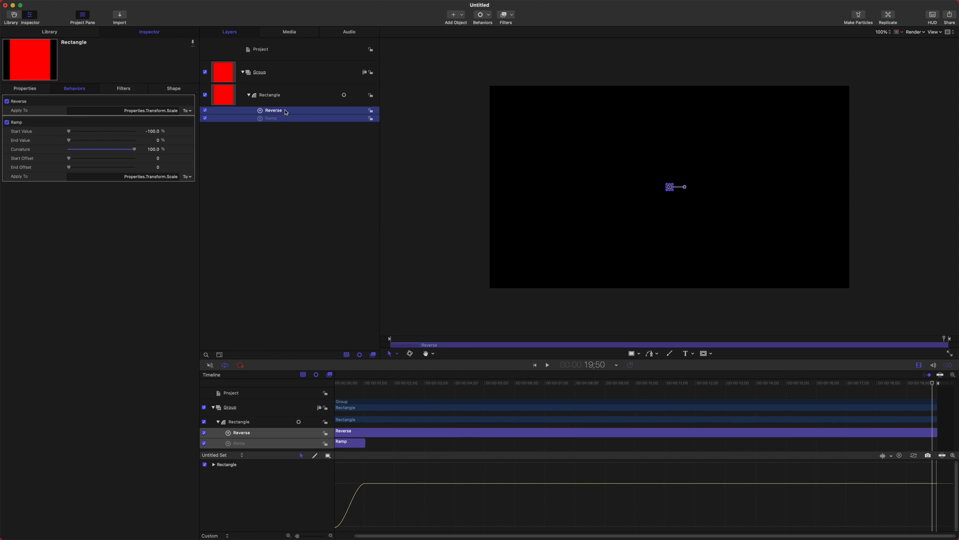
{"action": "key", "text": "Delete"}
{"action": "left_click", "coordinate": [240, 367]}
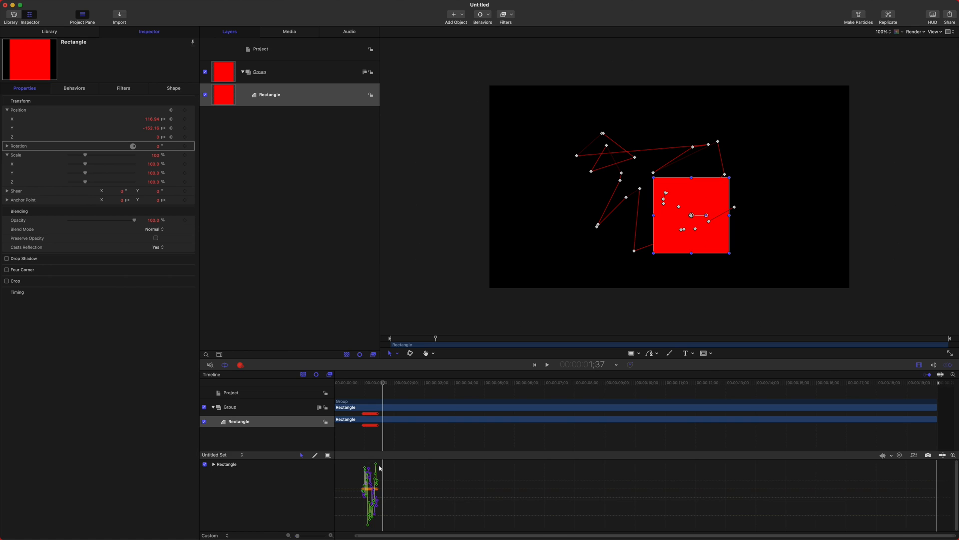
- Reverse the order of all recorded position keyframes and play the zigzag animation back
{"action": "left_click_drag", "start_coordinate": [359, 466], "coordinate": [380, 526]}
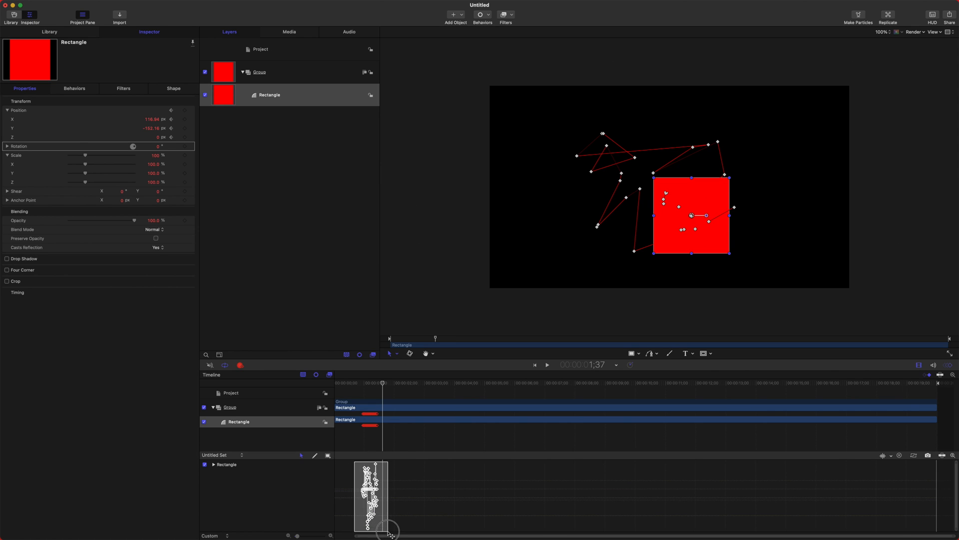
{"action": "right_click", "coordinate": [370, 424]}
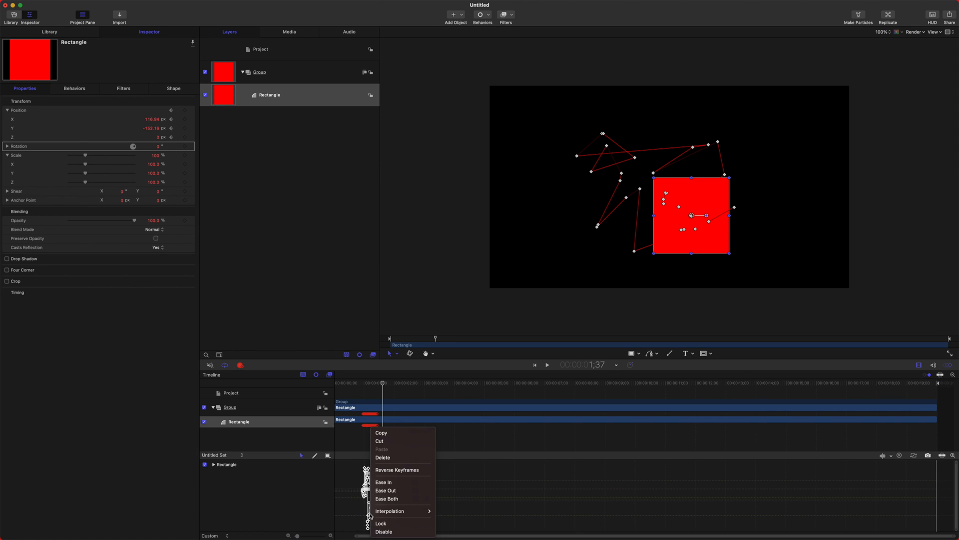
{"action": "left_click", "coordinate": [399, 471]}
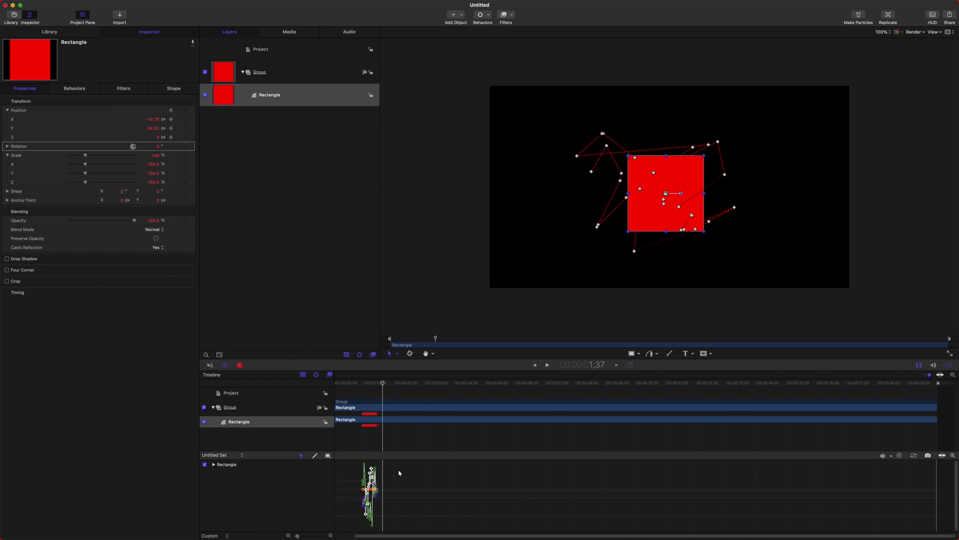
{"action": "left_click", "coordinate": [362, 385]}
{"action": "left_click_drag", "start_coordinate": [362, 386], "coordinate": [357, 386]}
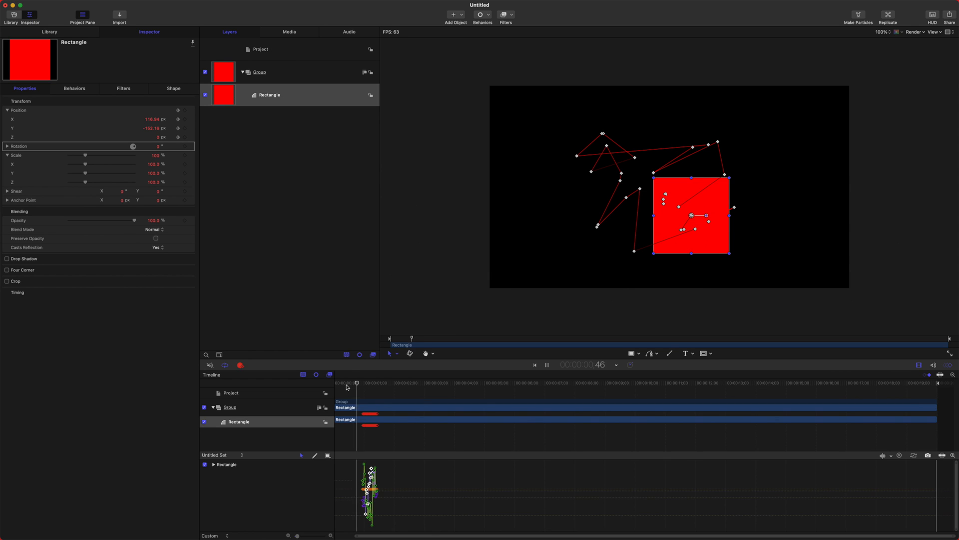
{"action": "key", "text": "space"}
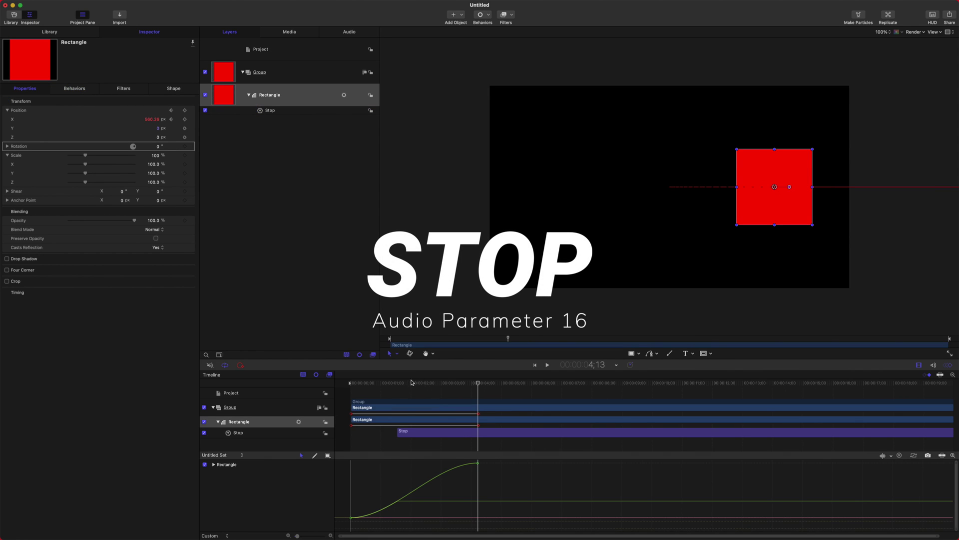
- Shift the Stop behavior to start later, play the halted slide, then scrub back until the rectangle is centred
{"action": "left_click_drag", "start_coordinate": [410, 382], "coordinate": [367, 382]}
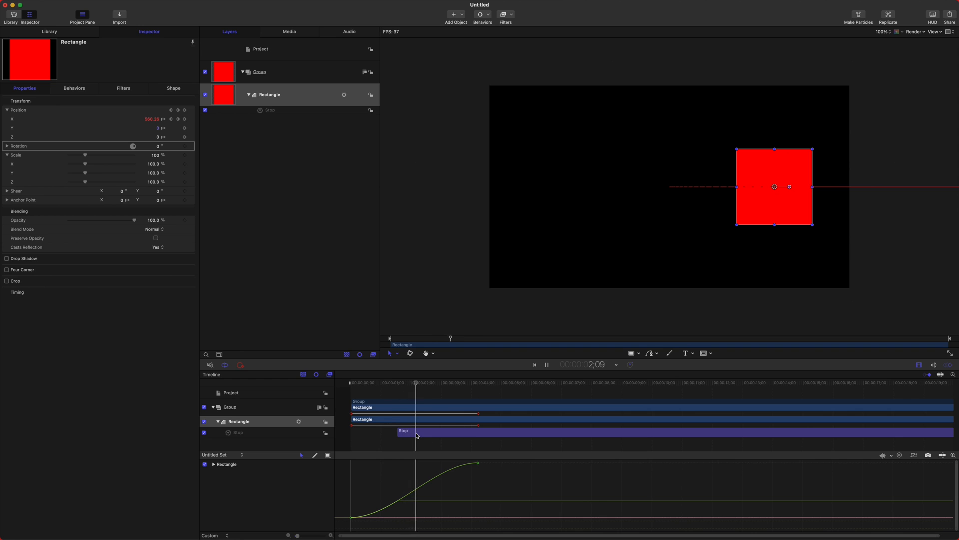
{"action": "left_click_drag", "start_coordinate": [415, 435], "coordinate": [435, 435]}
{"action": "key", "text": "space"}
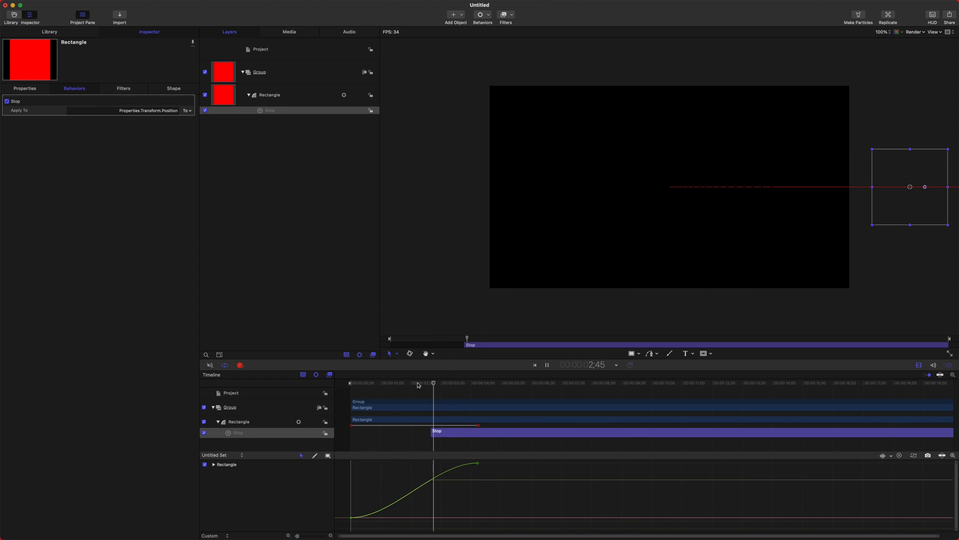
{"action": "left_click_drag", "start_coordinate": [401, 384], "coordinate": [355, 384]}
{"action": "left_click", "coordinate": [358, 435]}
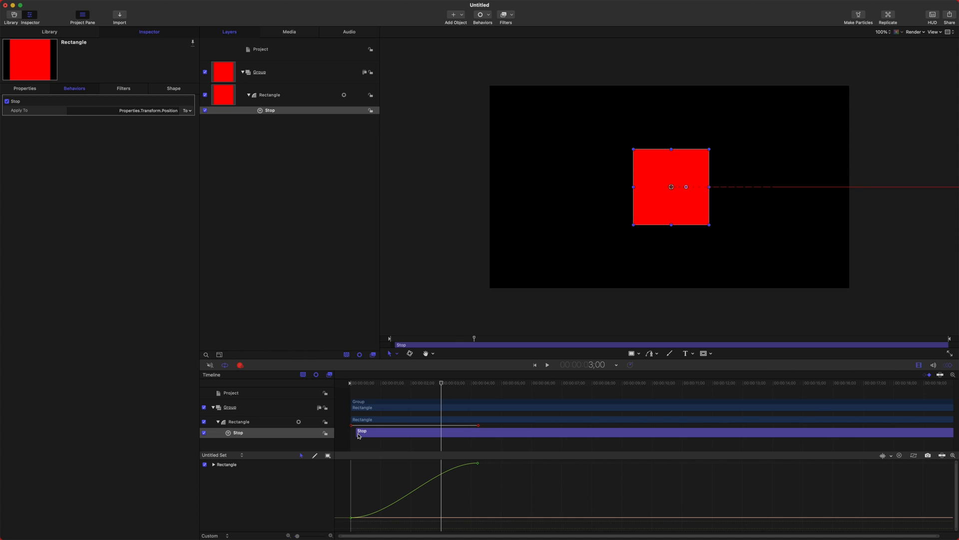
- Remove the Stop behavior and apply a Wriggle behavior to the rectangle's Scale
{"action": "key", "text": "Delete"}
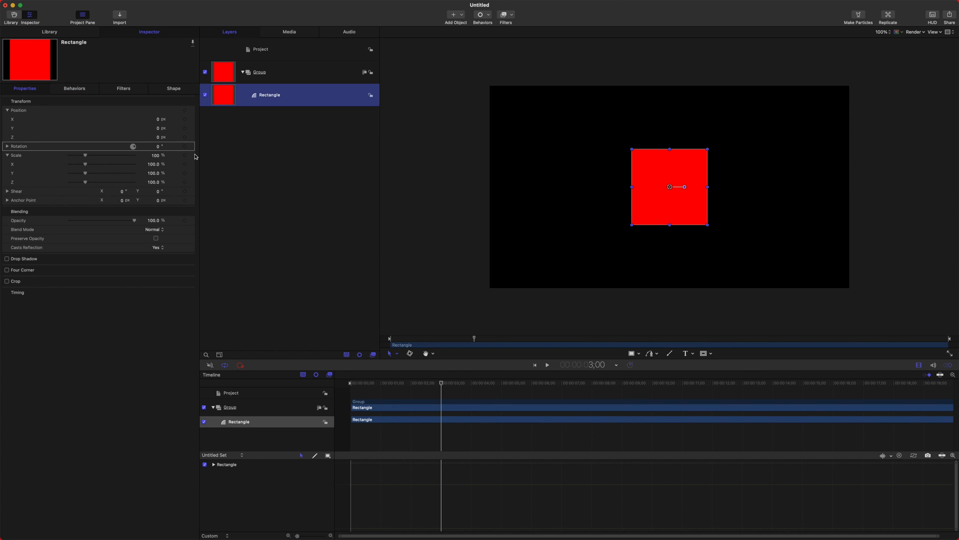
{"action": "right_click", "coordinate": [193, 155]}
{"action": "mouse_move", "coordinate": [225, 233]}
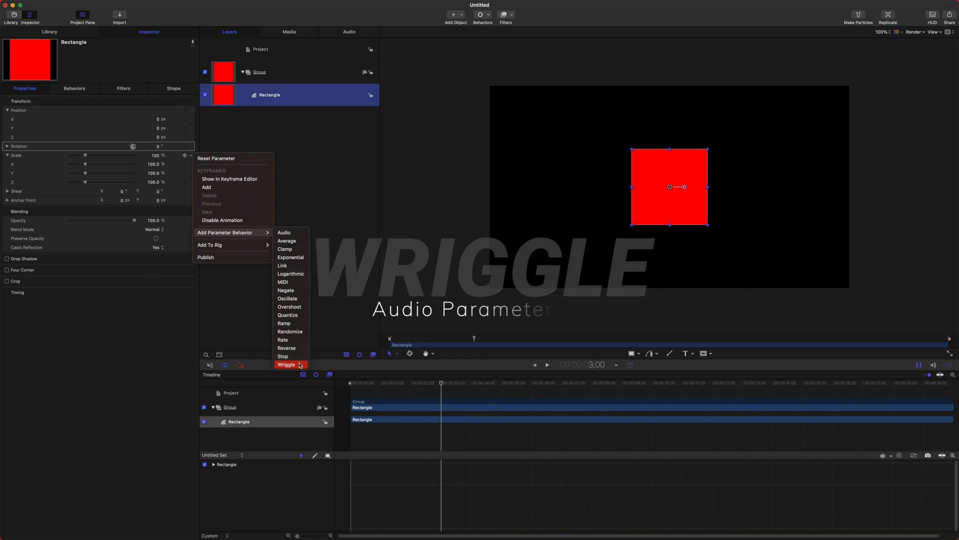
{"action": "left_click", "coordinate": [297, 365]}
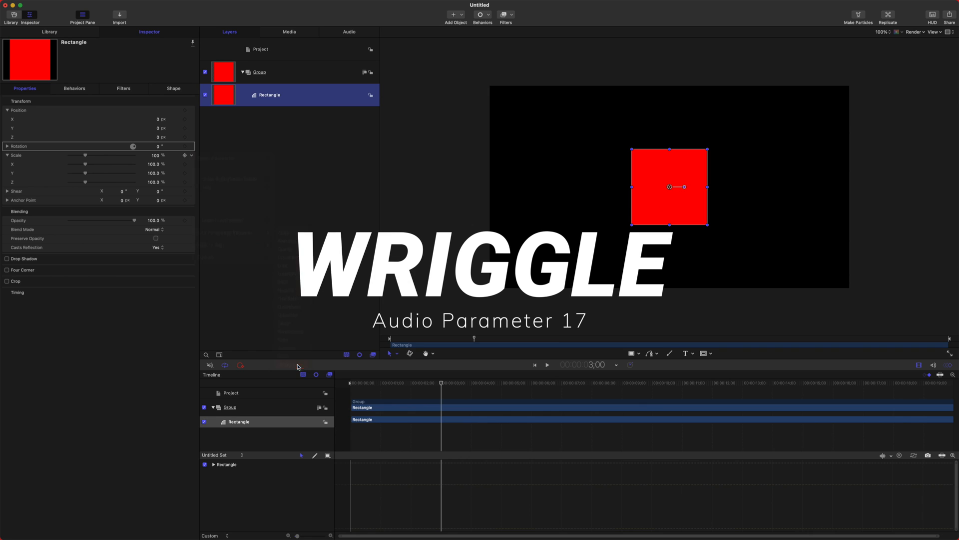
{"action": "left_click_drag", "start_coordinate": [442, 384], "coordinate": [387, 386]}
- Play and scrub the timeline around 1:51 to preview the random scale wobble
{"action": "key", "text": "space"}
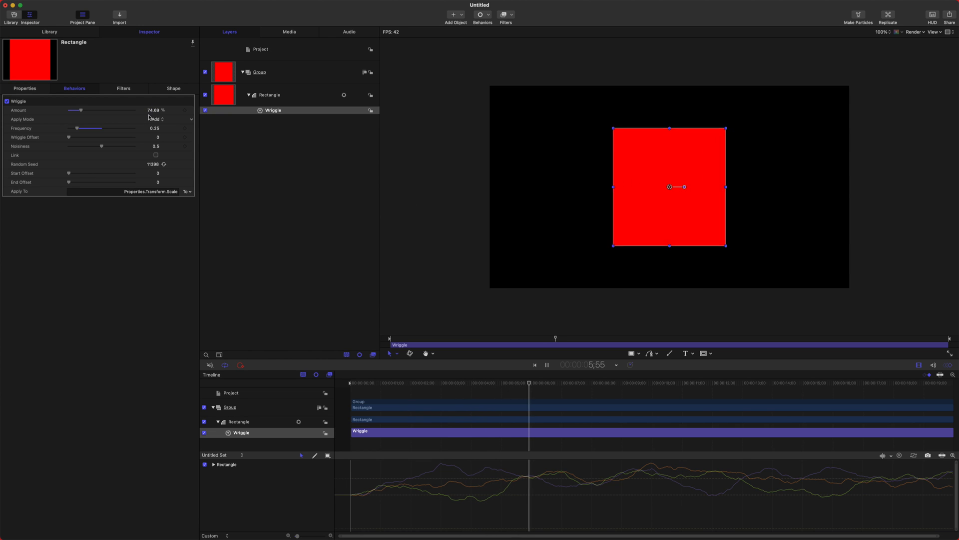
{"action": "key", "text": "space"}
{"action": "left_click_drag", "start_coordinate": [444, 382], "coordinate": [406, 383]}
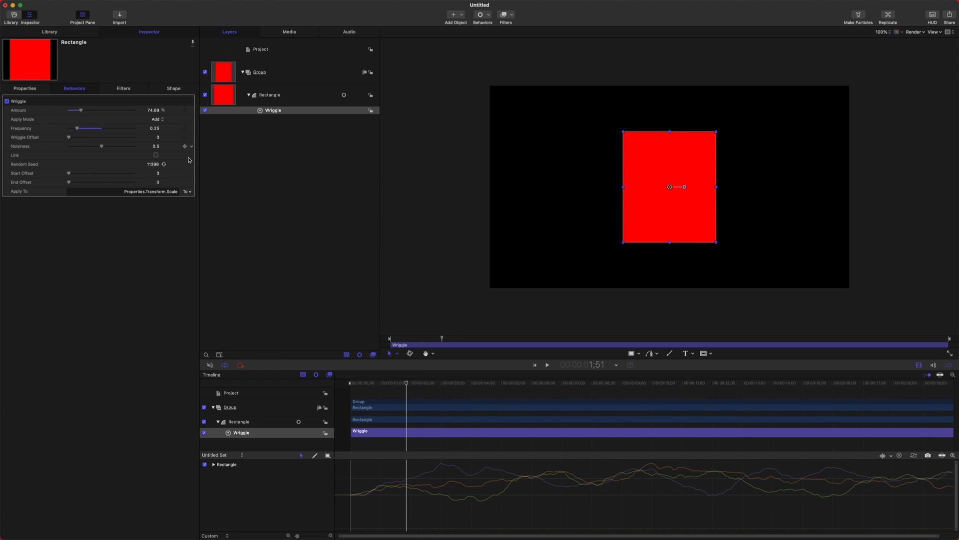
{"action": "key", "text": "space"}
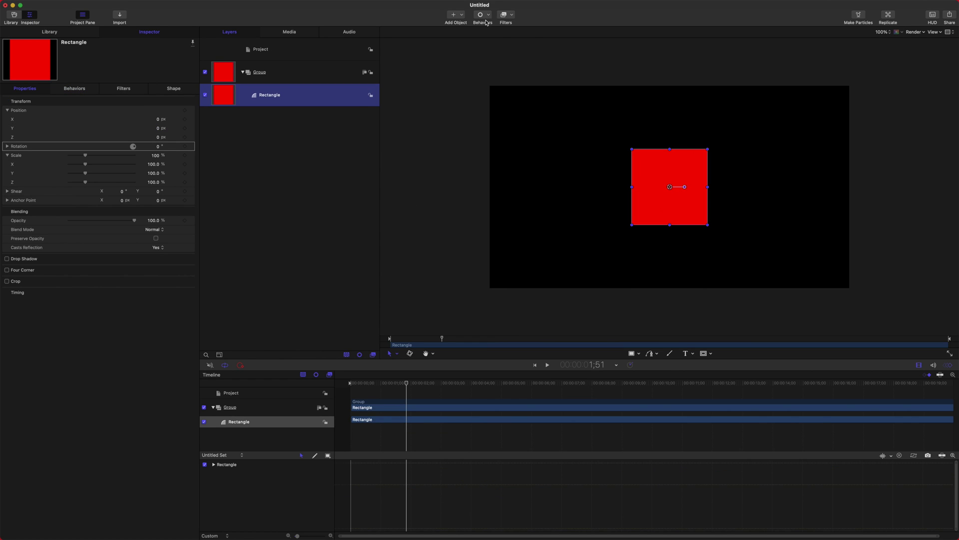
- Add a Custom parameter behavior to the rectangle and include all Position values (X, Y, Z) in it
{"action": "left_click", "coordinate": [481, 15]}
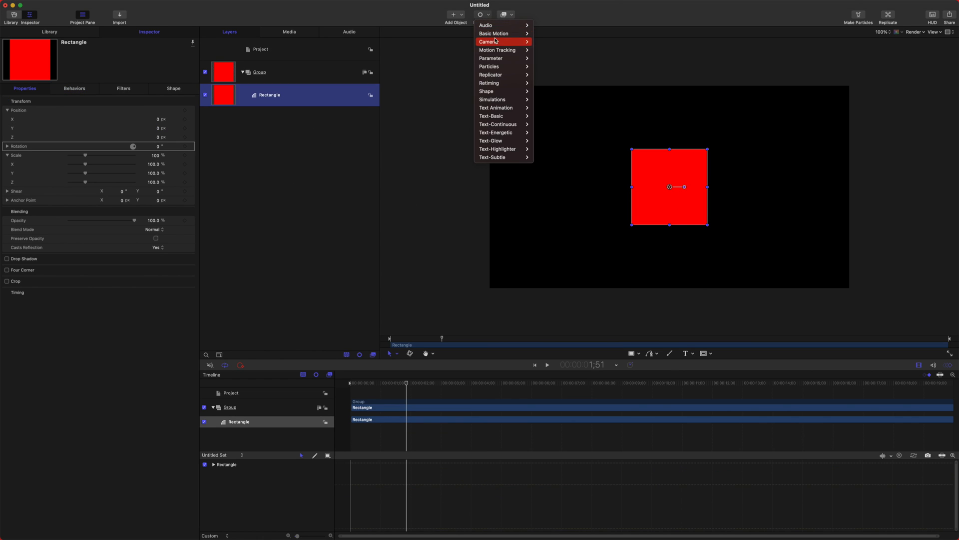
{"action": "left_click", "coordinate": [480, 16]}
{"action": "mouse_move", "coordinate": [492, 58]}
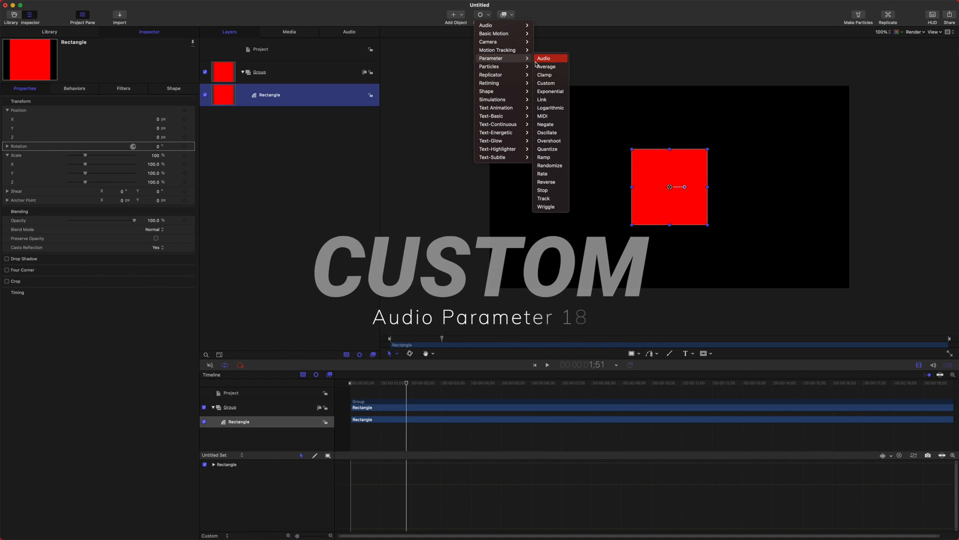
{"action": "left_click", "coordinate": [546, 83]}
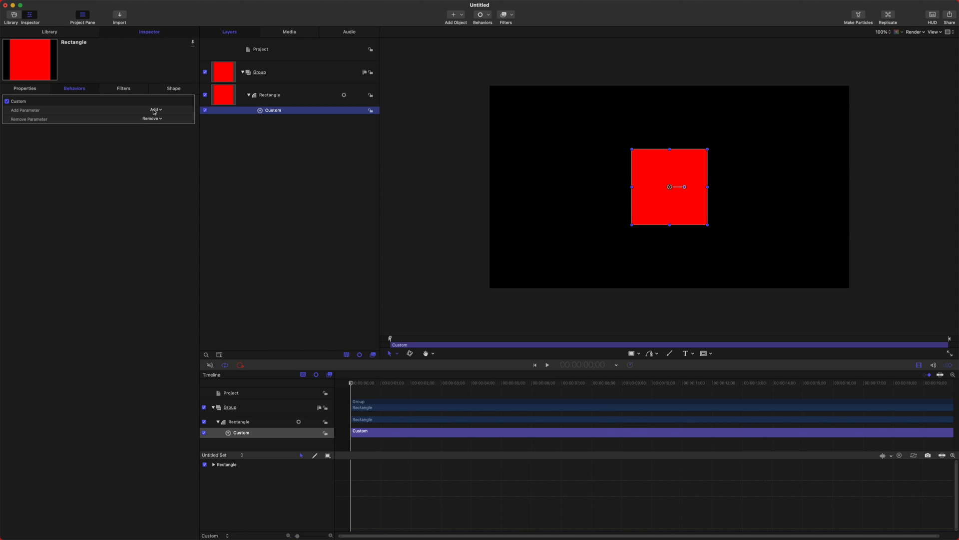
{"action": "left_click", "coordinate": [154, 110]}
{"action": "mouse_move", "coordinate": [165, 117]}
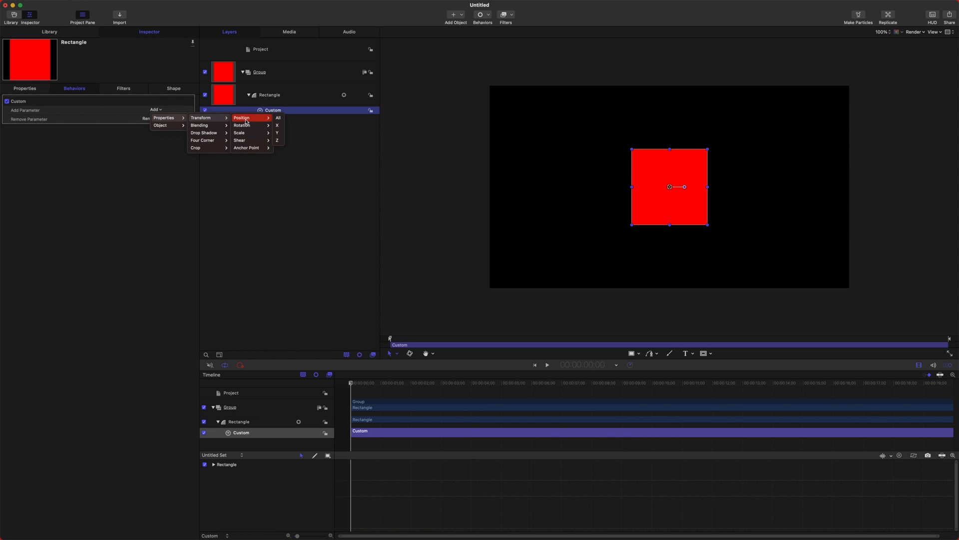
{"action": "mouse_move", "coordinate": [243, 118]}
{"action": "left_click", "coordinate": [277, 118]}
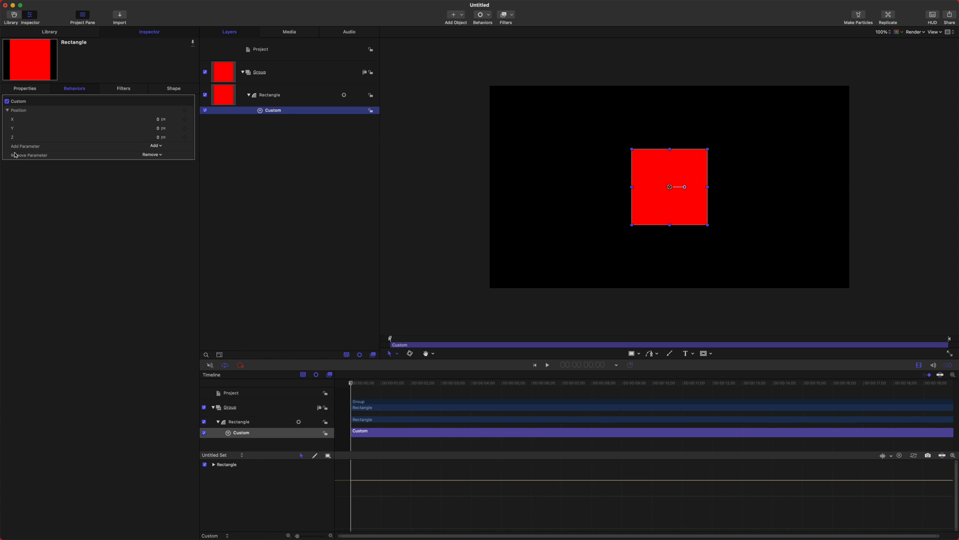
- Keyframe the Custom behavior's X position at the start, push X far left at frame 45, and scrub the slide
{"action": "left_click", "coordinate": [116, 105]}
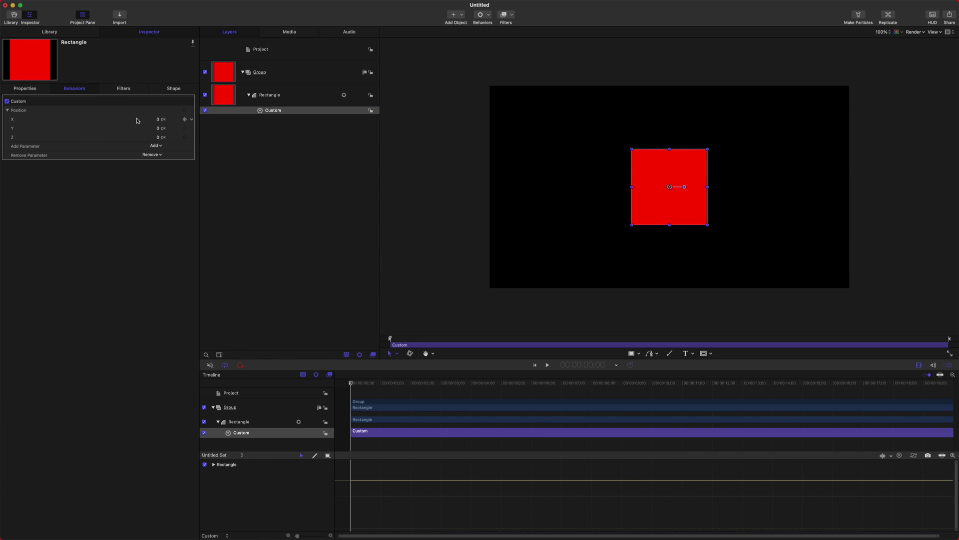
{"action": "left_click", "coordinate": [184, 119]}
{"action": "left_click_drag", "start_coordinate": [352, 381], "coordinate": [418, 382]}
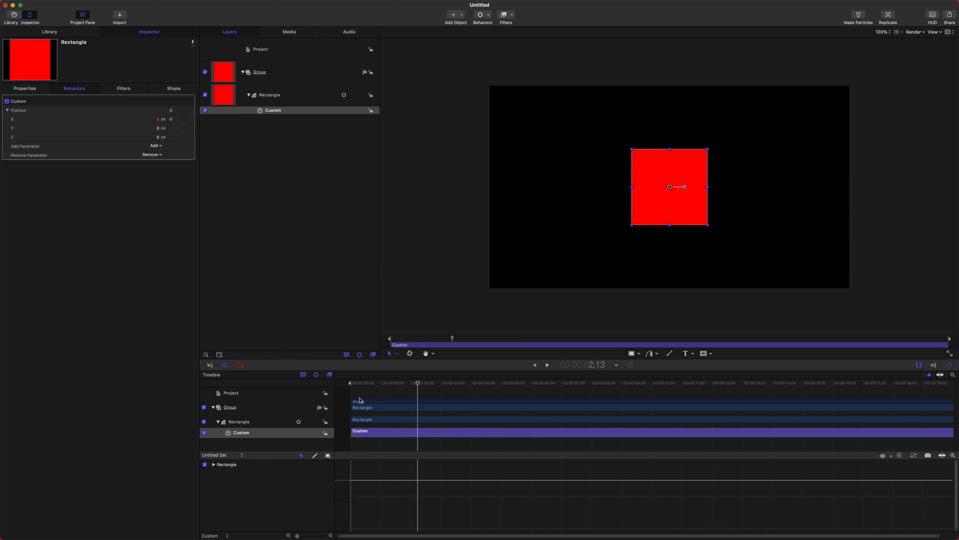
{"action": "left_click", "coordinate": [374, 383]}
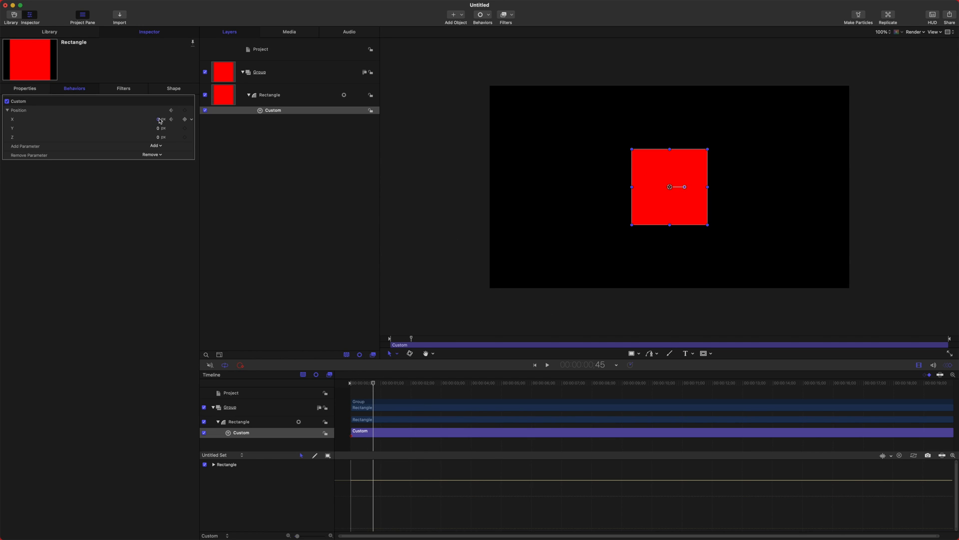
{"action": "left_click_drag", "start_coordinate": [159, 119], "coordinate": [147, 119]}
{"action": "mouse_move", "coordinate": [373, 383]}
{"action": "left_mouse_down"}
{"action": "mouse_move", "coordinate": [359, 384]}
{"action": "mouse_move", "coordinate": [373, 383]}
{"action": "left_mouse_up"}
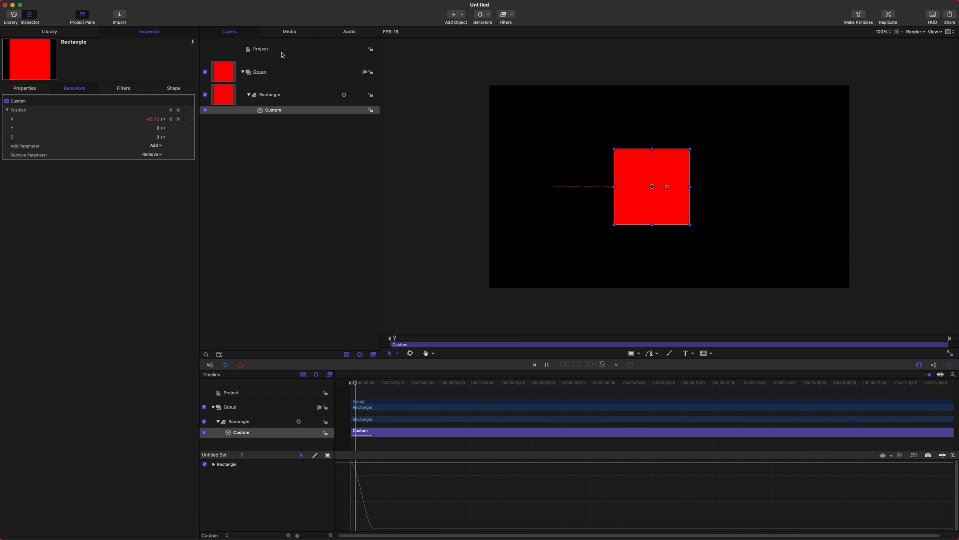
- Offset the rectangle's own position up-left at frame 0 and nudge it left and down in the canvas
{"action": "left_click", "coordinate": [284, 111]}
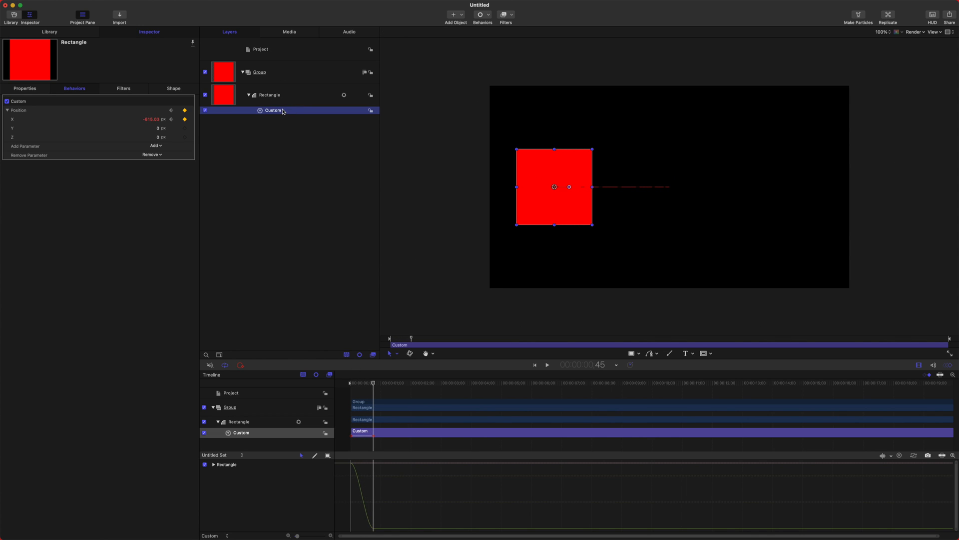
{"action": "left_click", "coordinate": [283, 94]}
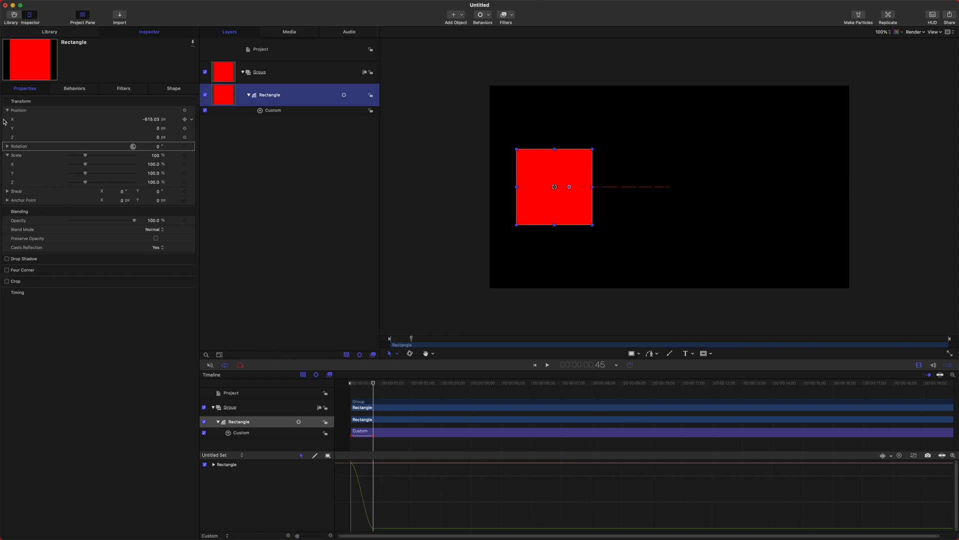
{"action": "left_click_drag", "start_coordinate": [372, 384], "coordinate": [350, 383]}
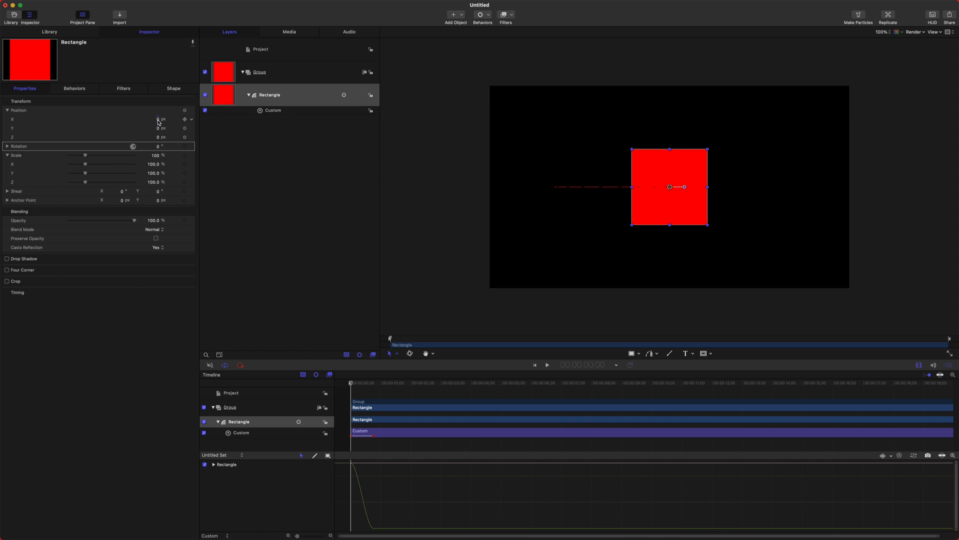
{"action": "left_click_drag", "start_coordinate": [162, 119], "coordinate": [162, 128]}
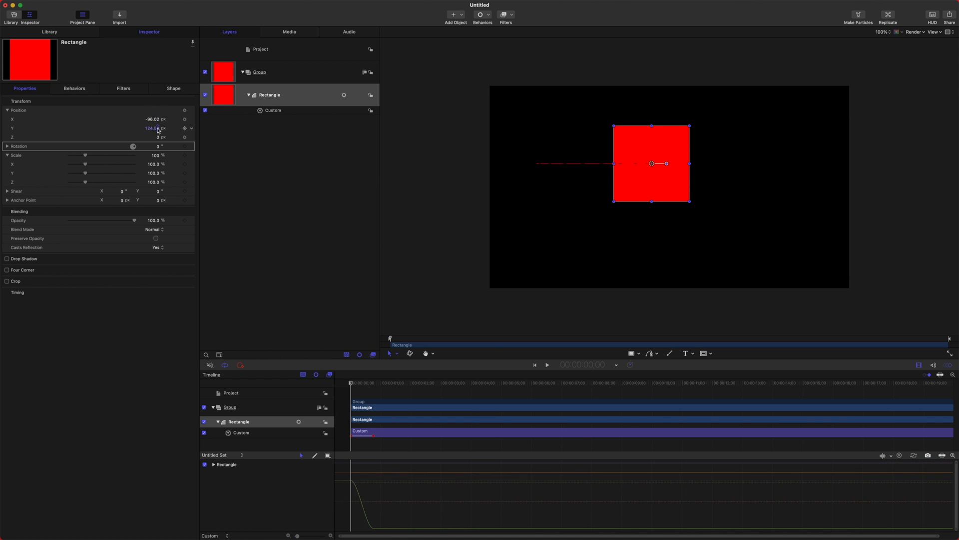
{"action": "left_click", "coordinate": [298, 111]}
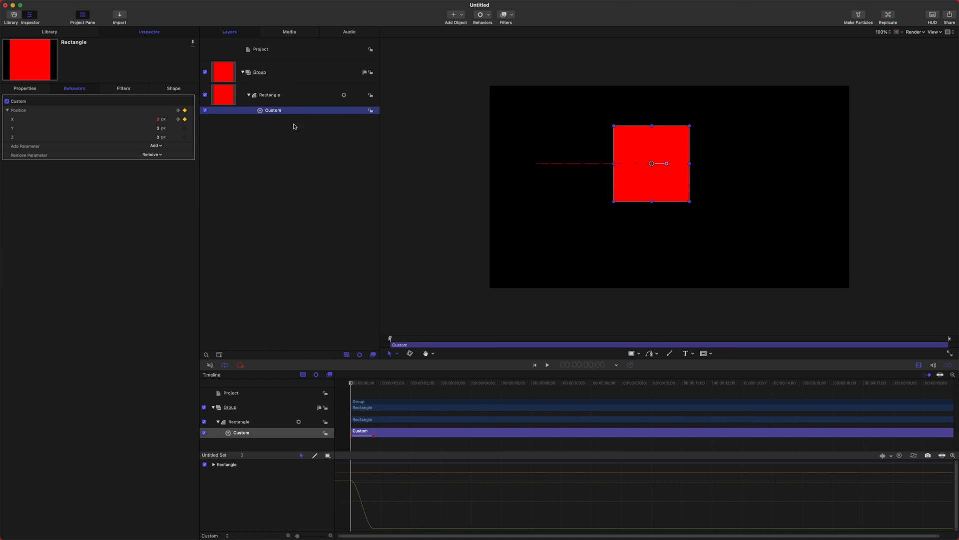
{"action": "left_click_drag", "start_coordinate": [625, 187], "coordinate": [648, 191]}
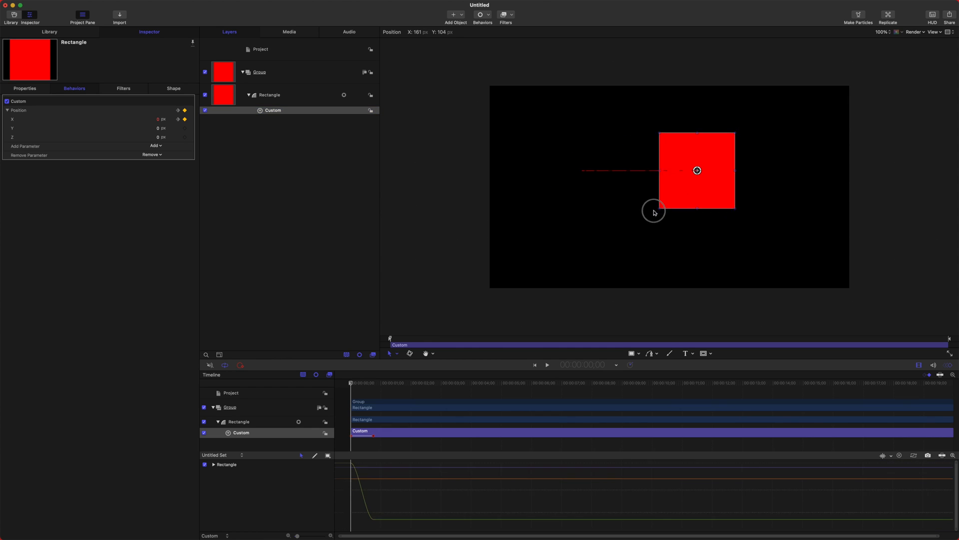
{"action": "left_click_drag", "start_coordinate": [648, 191], "coordinate": [597, 203]}
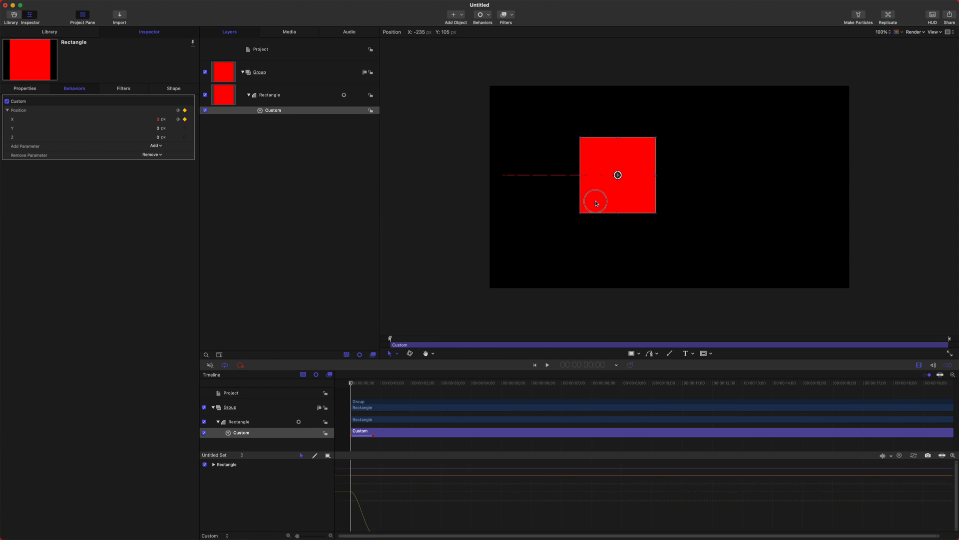
- Move the rectangle toward the upper right around frame 44, then check the start frame and the Custom behavior's settings
{"action": "left_click", "coordinate": [158, 122]}
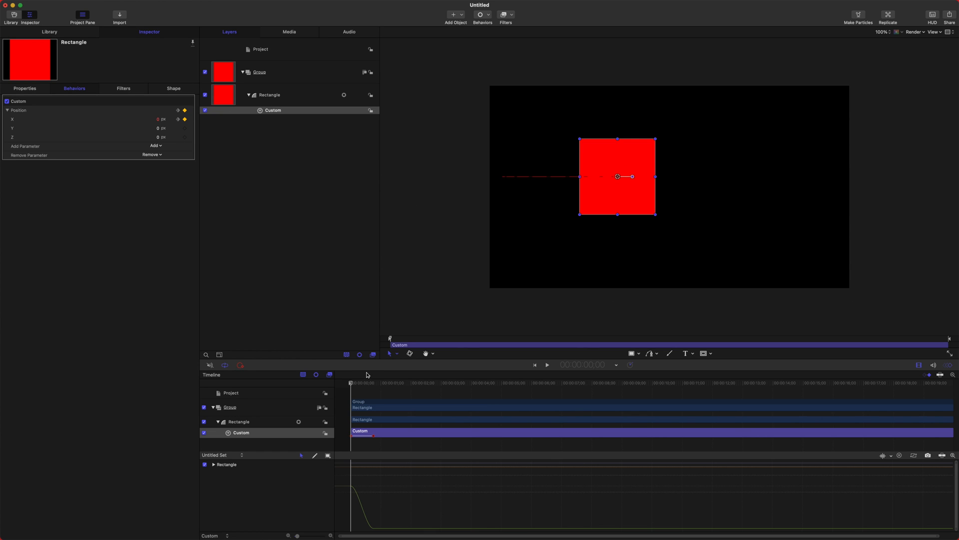
{"action": "left_click_drag", "start_coordinate": [351, 382], "coordinate": [374, 386]}
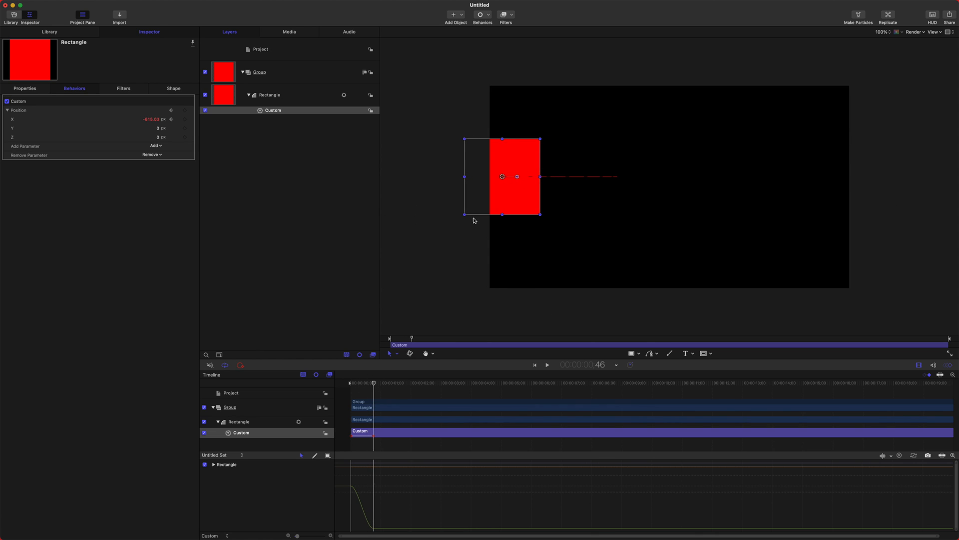
{"action": "left_click_drag", "start_coordinate": [524, 207], "coordinate": [739, 173]}
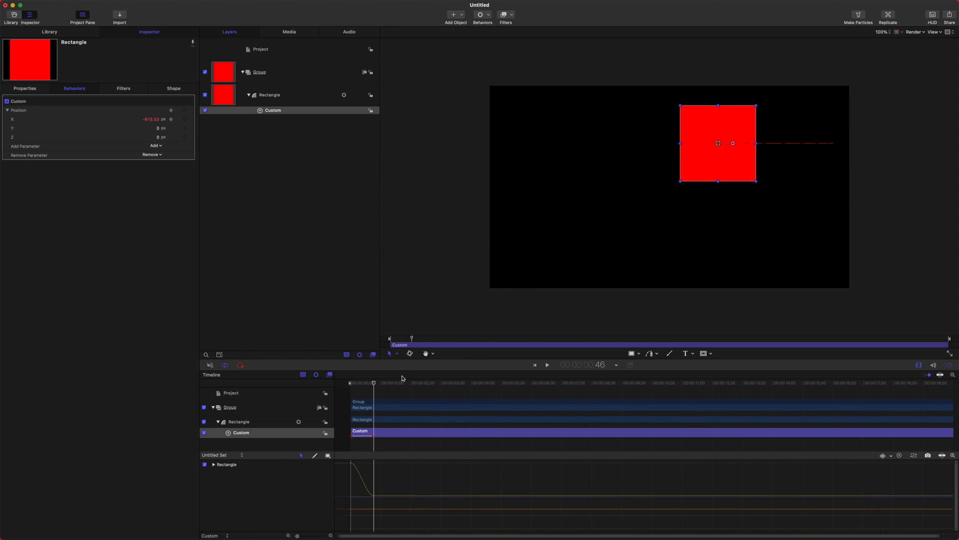
{"action": "left_click", "coordinate": [350, 384]}
{"action": "left_click", "coordinate": [263, 95]}
{"action": "mouse_move", "coordinate": [350, 384]}
{"action": "left_mouse_down"}
{"action": "mouse_move", "coordinate": [364, 383]}
{"action": "mouse_move", "coordinate": [347, 384]}
{"action": "left_mouse_up"}
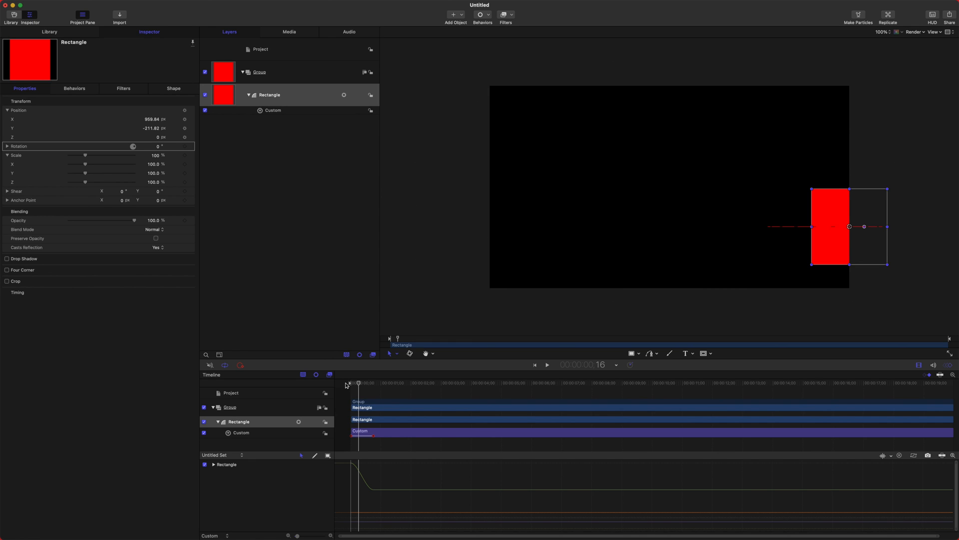
{"action": "left_click", "coordinate": [285, 111]}
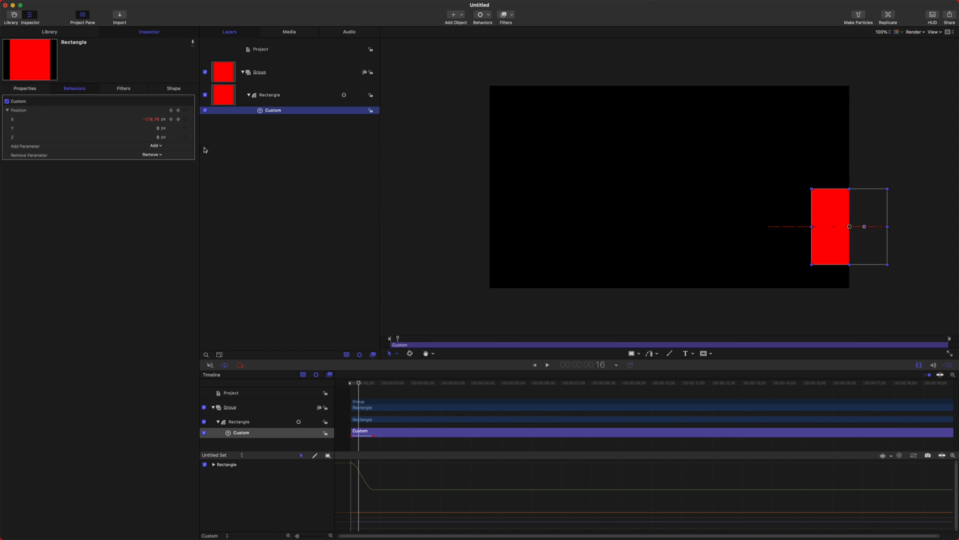